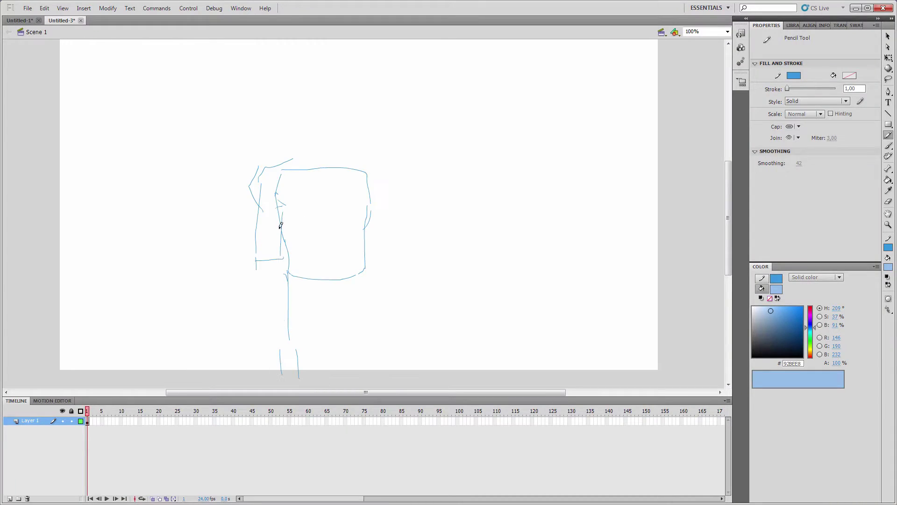
- Sketch the belt and leg lines below the torso, then mirror the whole figure horizontally to check it
{"action": "left_click_drag", "start_coordinate": [297, 298], "coordinate": [304, 352]}
{"action": "key", "text": "ctrl+a"}
{"action": "key", "text": "q"}
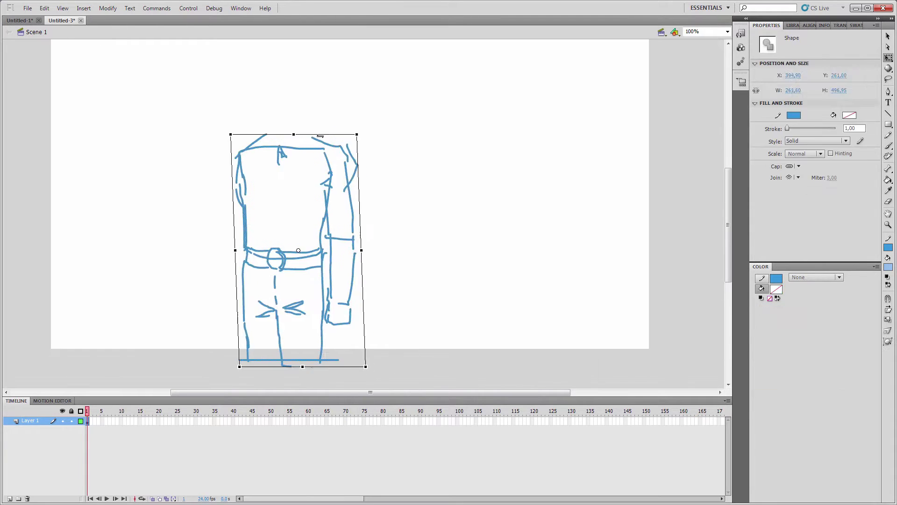
- Sketch the neck, collar and front zipper, and remove the misplaced forearm from the drawing
{"action": "key", "text": "y"}
{"action": "left_click_drag", "start_coordinate": [326, 171], "coordinate": [327, 181]}
{"action": "key", "text": "l"}
{"action": "left_click_drag", "start_coordinate": [288, 295], "coordinate": [213, 303]}
{"action": "key", "text": "Delete"}
{"action": "key", "text": "y"}
{"action": "left_click_drag", "start_coordinate": [303, 181], "coordinate": [297, 199]}
{"action": "key", "text": "e"}
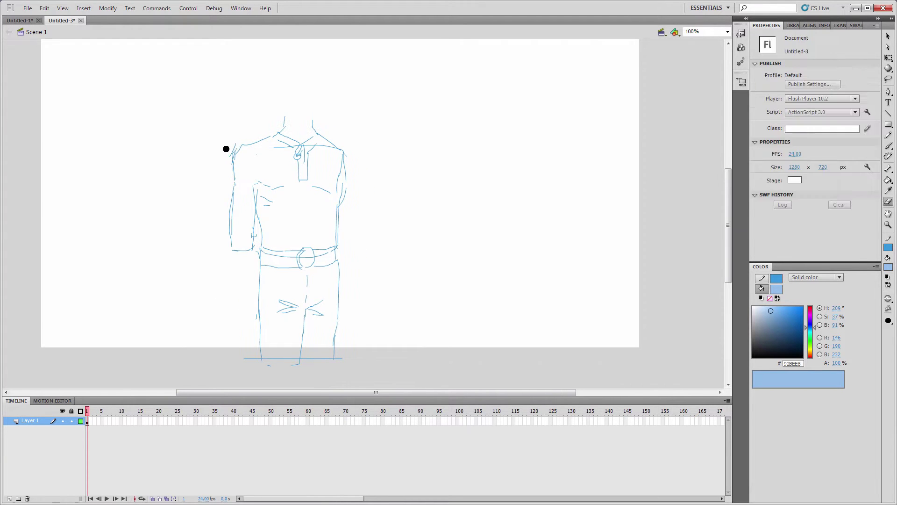
- Redraw the forearm, add chest fold lines and start the long upper edge of the cape from the shoulder
{"action": "key", "text": "y"}
{"action": "left_click_drag", "start_coordinate": [232, 250], "coordinate": [235, 303]}
{"action": "left_click_drag", "start_coordinate": [279, 183], "coordinate": [274, 189]}
{"action": "left_click_drag", "start_coordinate": [331, 183], "coordinate": [42, 122]}
{"action": "key", "text": "e"}
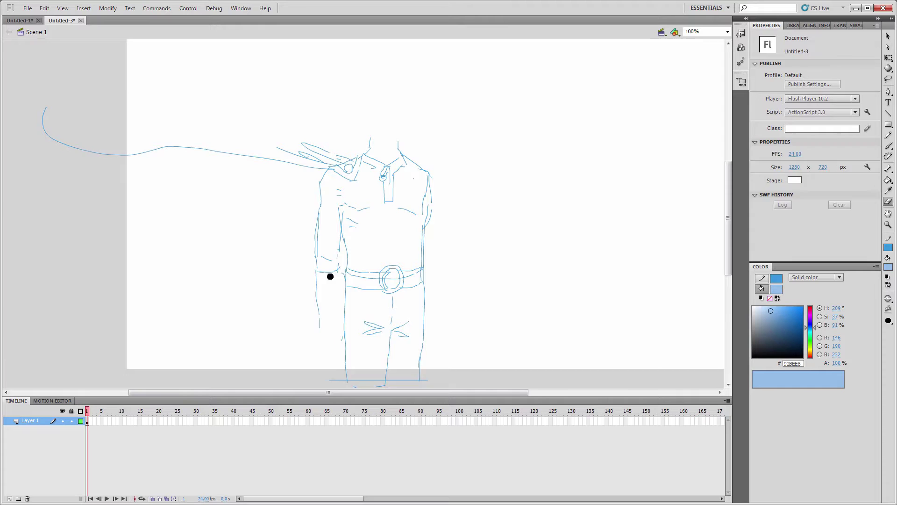
- Sketch the cape's wavy lower edge, the shoulder fastenings, and the glove cuff and hand of the near arm
{"action": "key", "text": "y"}
{"action": "left_click_drag", "start_coordinate": [310, 202], "coordinate": [101, 174]}
{"action": "left_click_drag", "start_coordinate": [288, 148], "coordinate": [360, 159]}
{"action": "left_click_drag", "start_coordinate": [334, 250], "coordinate": [332, 295]}
{"action": "left_click_drag", "start_coordinate": [333, 298], "coordinate": [315, 312]}
{"action": "left_click_drag", "start_coordinate": [315, 313], "coordinate": [316, 327]}
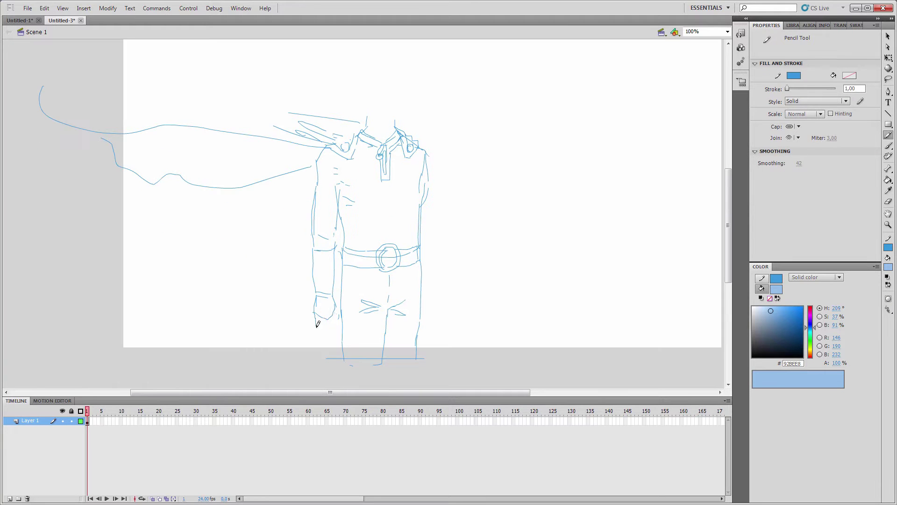
- Flip the whole sketch horizontally and draw the hand's fingers, the lower legs and the far foot
{"action": "key", "text": "ctrl+a"}
{"action": "left_click_drag", "start_coordinate": [240, 201], "coordinate": [237, 325]}
{"action": "left_click_drag", "start_coordinate": [238, 169], "coordinate": [270, 310]}
{"action": "left_click_drag", "start_coordinate": [315, 225], "coordinate": [303, 324]}
{"action": "left_click_drag", "start_coordinate": [282, 245], "coordinate": [257, 290]}
{"action": "left_click_drag", "start_coordinate": [257, 292], "coordinate": [293, 280]}
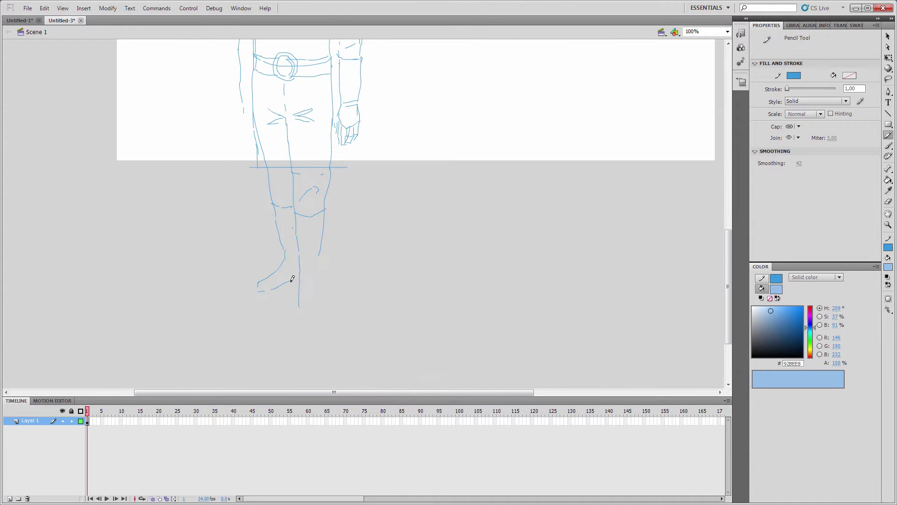
- Sketch the far arm and hand, then extend the cape with more folds and a curled, closed end
{"action": "mouse_move", "coordinate": [263, 141]}
{"action": "left_mouse_down"}
{"action": "mouse_move", "coordinate": [317, 266]}
{"action": "mouse_move", "coordinate": [312, 202]}
{"action": "left_mouse_up"}
{"action": "key", "text": "e"}
{"action": "key", "text": "y"}
{"action": "left_click_drag", "start_coordinate": [607, 127], "coordinate": [618, 88]}
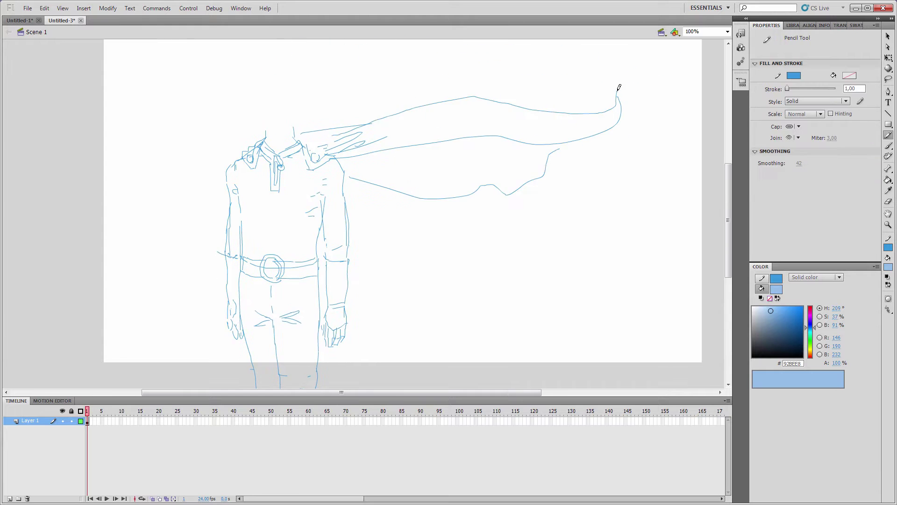
{"action": "left_click_drag", "start_coordinate": [670, 129], "coordinate": [674, 162]}
{"action": "left_click_drag", "start_coordinate": [674, 169], "coordinate": [648, 204]}
{"action": "left_click_drag", "start_coordinate": [630, 208], "coordinate": [518, 214]}
{"action": "left_click_drag", "start_coordinate": [374, 194], "coordinate": [341, 196]}
- Sketch the head's oval outline above the collar and add the ear
{"action": "key", "text": "e"}
{"action": "key", "text": "y"}
{"action": "left_click_drag", "start_coordinate": [331, 161], "coordinate": [320, 134]}
{"action": "left_click_drag", "start_coordinate": [318, 196], "coordinate": [338, 183]}
{"action": "left_click_drag", "start_coordinate": [354, 187], "coordinate": [361, 209]}
{"action": "left_click_drag", "start_coordinate": [361, 218], "coordinate": [357, 236]}
{"action": "left_click_drag", "start_coordinate": [310, 223], "coordinate": [314, 234]}
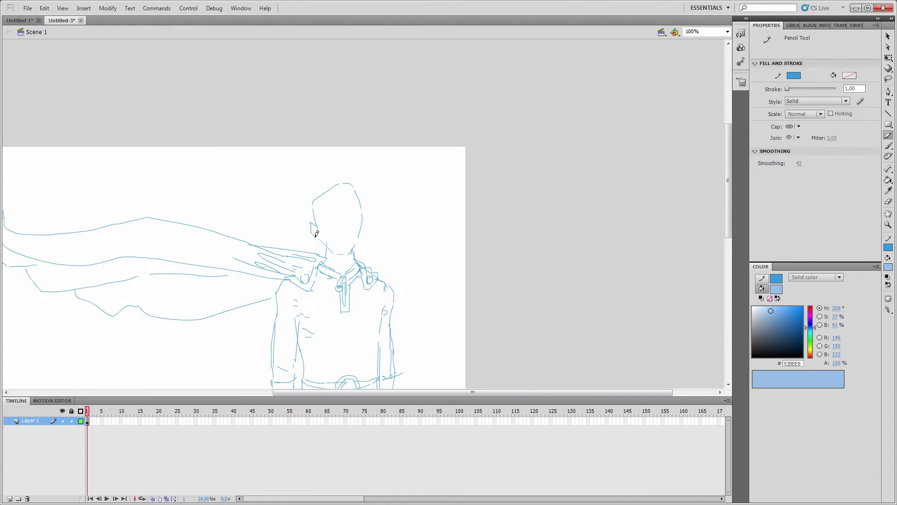
- Refine the skull and jaw outline at 200% zoom and sketch the eyes and mouth
{"action": "key", "text": "e"}
{"action": "key", "text": "ctrl+equal"}
{"action": "key", "text": "y"}
{"action": "left_click_drag", "start_coordinate": [319, 125], "coordinate": [361, 98]}
{"action": "left_click_drag", "start_coordinate": [335, 179], "coordinate": [403, 174]}
{"action": "left_click_drag", "start_coordinate": [359, 218], "coordinate": [379, 216]}
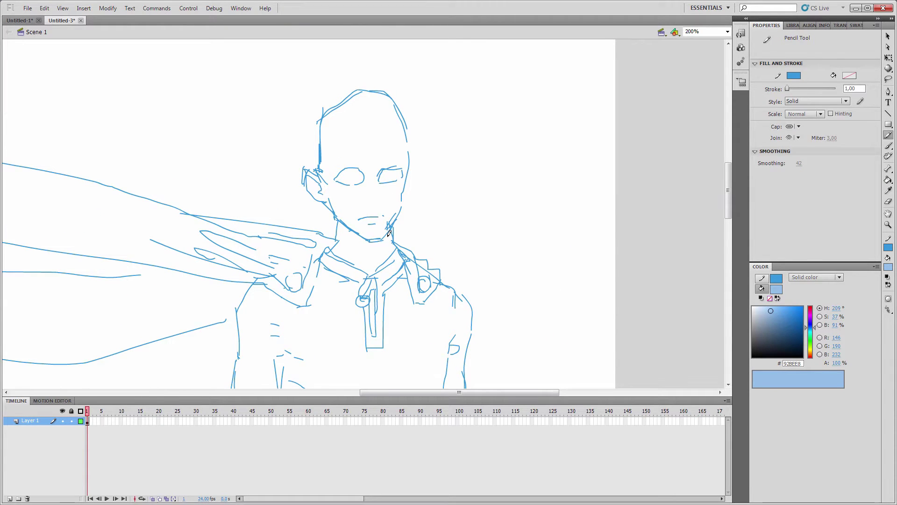
- Draw the frowning brows, detailed eyes and nose on the face, and hatch the shadow on the neck
{"action": "left_click_drag", "start_coordinate": [355, 177], "coordinate": [355, 196]}
{"action": "left_click_drag", "start_coordinate": [339, 243], "coordinate": [365, 266]}
{"action": "left_click_drag", "start_coordinate": [338, 188], "coordinate": [367, 197]}
{"action": "mouse_move", "coordinate": [365, 179]}
{"action": "left_mouse_down"}
{"action": "mouse_move", "coordinate": [371, 192]}
{"action": "mouse_move", "coordinate": [354, 210]}
{"action": "left_mouse_up"}
{"action": "left_click_drag", "start_coordinate": [380, 236], "coordinate": [367, 239]}
{"action": "left_click_drag", "start_coordinate": [401, 201], "coordinate": [384, 209]}
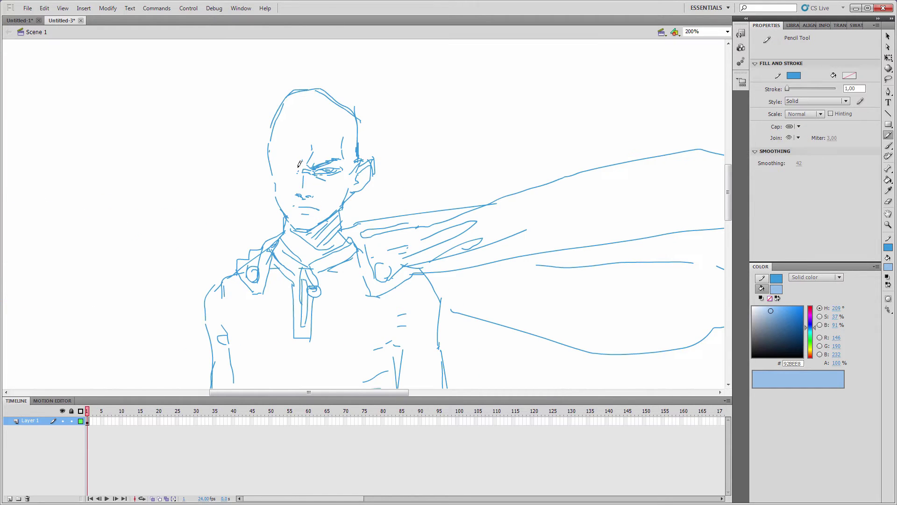
{"action": "left_click_drag", "start_coordinate": [270, 163], "coordinate": [289, 168]}
{"action": "mouse_move", "coordinate": [331, 215]}
{"action": "left_mouse_down"}
{"action": "mouse_move", "coordinate": [285, 141]}
{"action": "mouse_move", "coordinate": [375, 261]}
{"action": "left_mouse_up"}
{"action": "left_click_drag", "start_coordinate": [312, 219], "coordinate": [335, 221]}
- Adjust the side of the head and erase the loose lines around the skull and jaw
{"action": "key", "text": "e"}
{"action": "left_click_drag", "start_coordinate": [381, 153], "coordinate": [397, 172]}
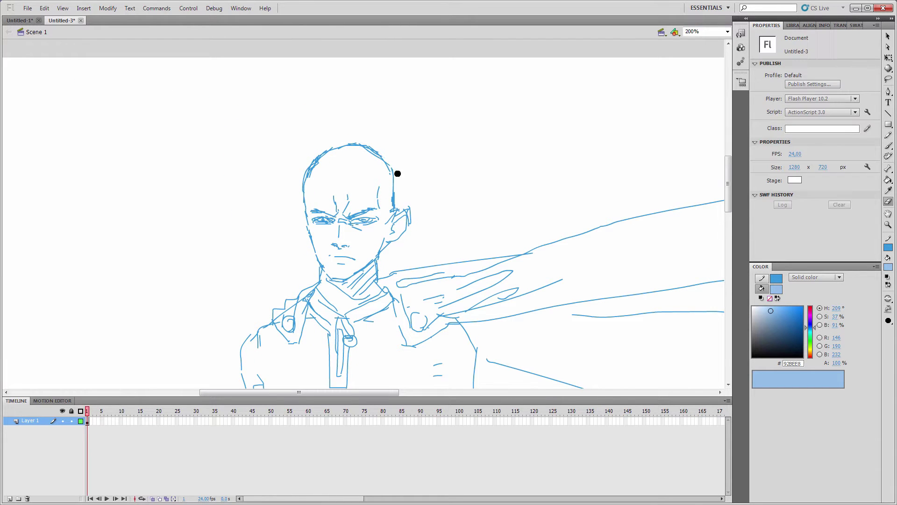
{"action": "key", "text": "l"}
{"action": "left_click_drag", "start_coordinate": [404, 223], "coordinate": [471, 178]}
{"action": "key", "text": "e"}
{"action": "mouse_move", "coordinate": [381, 255]}
{"action": "left_mouse_down"}
{"action": "mouse_move", "coordinate": [391, 210]}
{"action": "mouse_move", "coordinate": [340, 279]}
{"action": "left_mouse_up"}
{"action": "key", "text": "y"}
- Bring the ear closer to the head and clean up the surrounding jaw and face lines
{"action": "key", "text": "l"}
{"action": "left_click_drag", "start_coordinate": [467, 179], "coordinate": [383, 226]}
{"action": "key", "text": "y"}
{"action": "left_click_drag", "start_coordinate": [344, 181], "coordinate": [352, 220]}
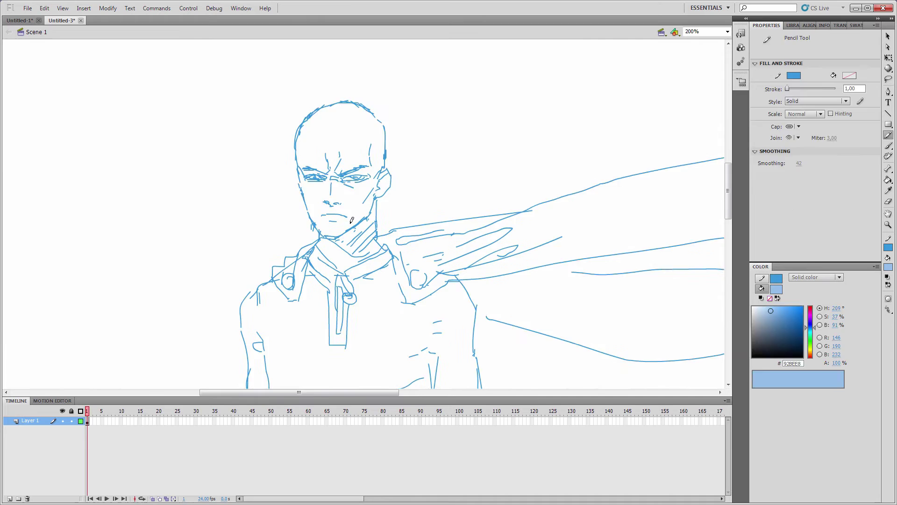
{"action": "key", "text": "y"}
{"action": "key", "text": "e"}
{"action": "key", "text": "y"}
{"action": "left_click_drag", "start_coordinate": [468, 99], "coordinate": [508, 95]}
{"action": "key", "text": "ctrl+minus"}
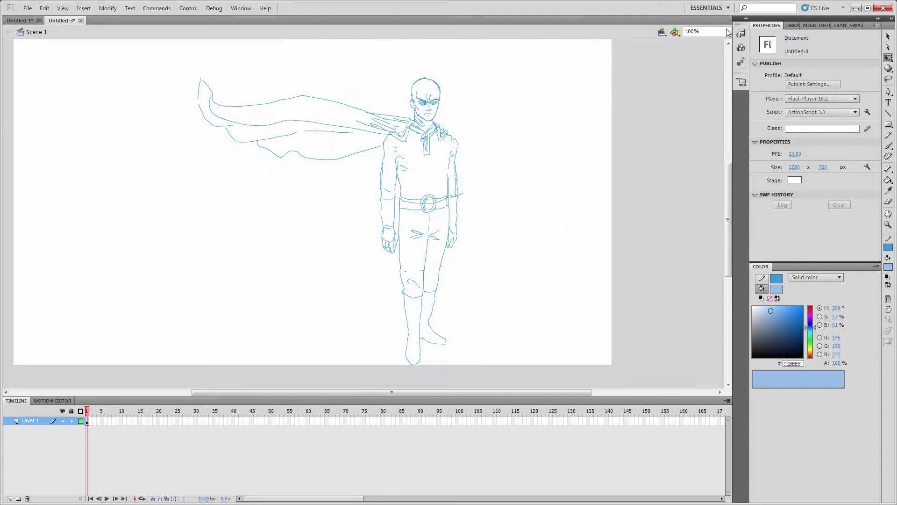
- Shift the facial features up slightly, then redraw the skull outline and the far sleeve
{"action": "key", "text": "ctrl+equal"}
{"action": "key", "text": "l"}
{"action": "left_click_drag", "start_coordinate": [451, 123], "coordinate": [481, 101]}
{"action": "left_click_drag", "start_coordinate": [472, 139], "coordinate": [472, 131]}
{"action": "key", "text": "y"}
{"action": "left_click_drag", "start_coordinate": [454, 76], "coordinate": [475, 74]}
{"action": "left_click_drag", "start_coordinate": [448, 122], "coordinate": [504, 251]}
- Erase stray lines from the face, belt and far arm to tidy the sketch
{"action": "key", "text": "e"}
{"action": "left_click_drag", "start_coordinate": [467, 196], "coordinate": [461, 249]}
{"action": "left_click_drag", "start_coordinate": [456, 278], "coordinate": [420, 283]}
{"action": "left_click_drag", "start_coordinate": [461, 116], "coordinate": [461, 181]}
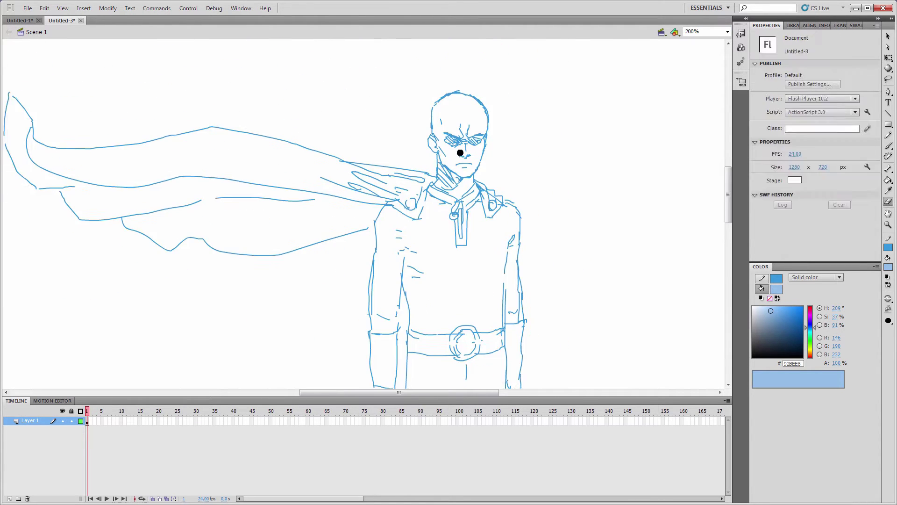
{"action": "left_click_drag", "start_coordinate": [460, 150], "coordinate": [458, 95]}
{"action": "key", "text": "y"}
{"action": "key", "text": "ctrl+minus"}
{"action": "mouse_move", "coordinate": [543, 233]}
{"action": "left_mouse_down"}
{"action": "mouse_move", "coordinate": [549, 177]}
{"action": "mouse_move", "coordinate": [499, 177]}
{"action": "left_mouse_up"}
- Set the fill to a dark brown and the stroke to the dark maroon 3C1B25
{"action": "left_click", "coordinate": [810, 312]}
{"action": "left_click", "coordinate": [787, 316]}
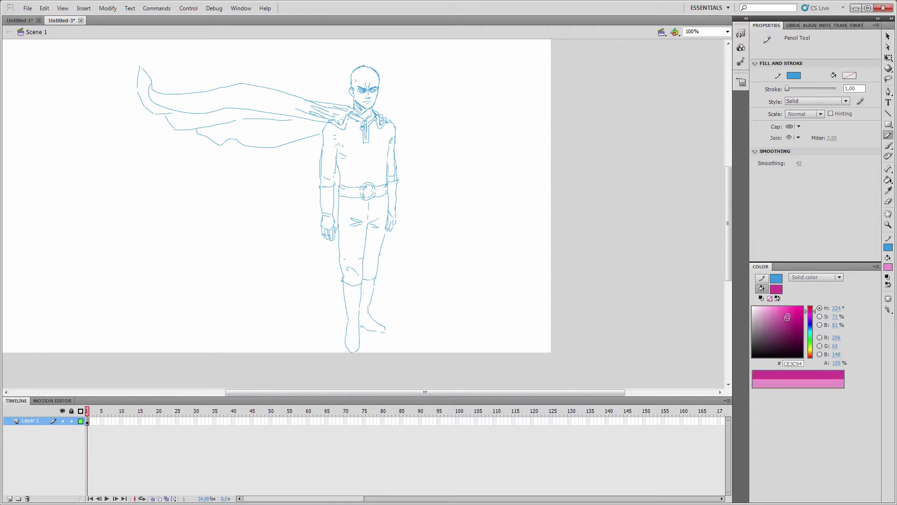
{"action": "left_click", "coordinate": [810, 356]}
{"action": "left_click_drag", "start_coordinate": [785, 320], "coordinate": [785, 340]}
{"action": "left_click", "coordinate": [776, 278]}
{"action": "left_click", "coordinate": [888, 266]}
{"action": "left_click", "coordinate": [810, 309]}
{"action": "left_click", "coordinate": [779, 345]}
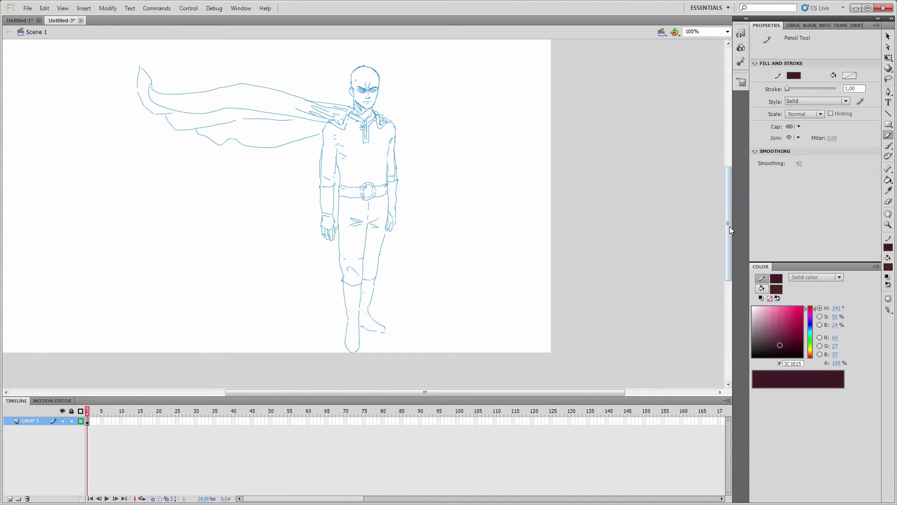
{"action": "left_click", "coordinate": [810, 308]}
- Add a new layer above the sketch and ink the cape-side arm on it, including sleeve, glove and fingers
{"action": "left_click", "coordinate": [10, 498]}
{"action": "left_click", "coordinate": [727, 32]}
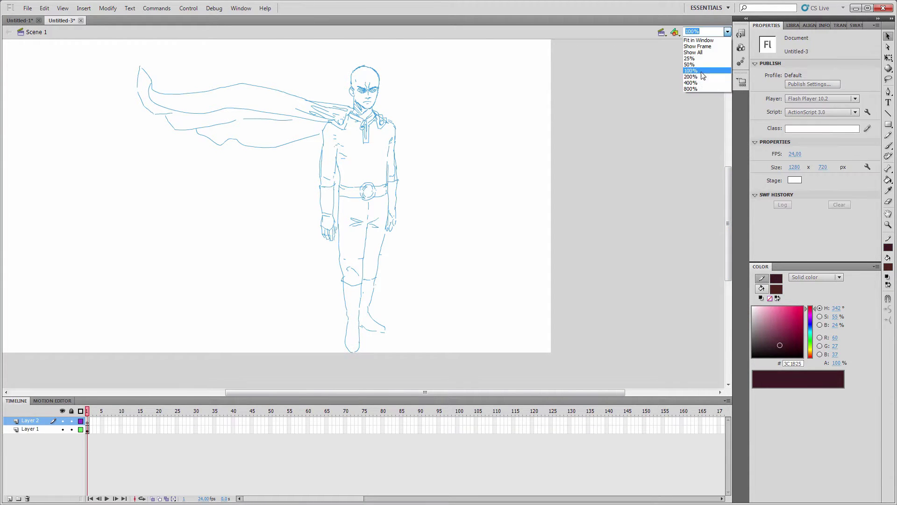
{"action": "left_click", "coordinate": [703, 78]}
{"action": "mouse_move", "coordinate": [482, 135]}
{"action": "left_mouse_down"}
{"action": "mouse_move", "coordinate": [570, 223]}
{"action": "mouse_move", "coordinate": [537, 211]}
{"action": "left_mouse_up"}
{"action": "left_click_drag", "start_coordinate": [334, 236], "coordinate": [350, 237]}
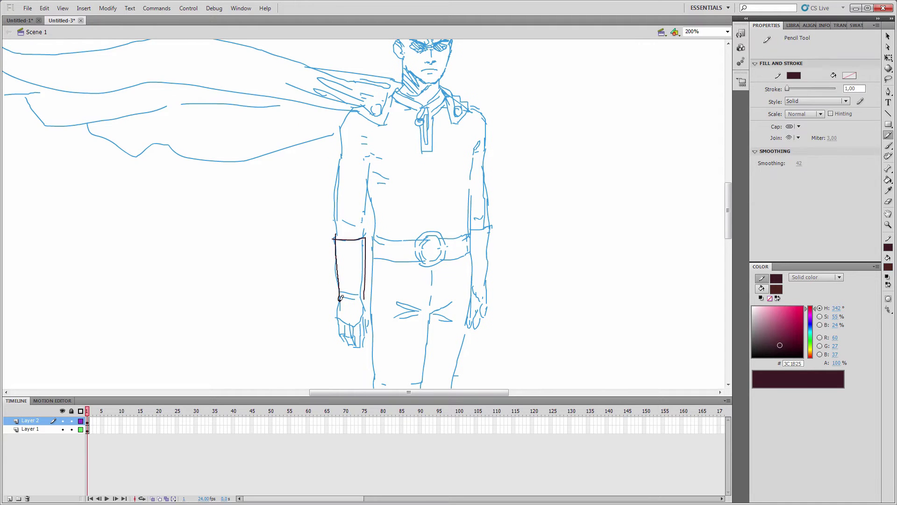
{"action": "left_click_drag", "start_coordinate": [340, 297], "coordinate": [339, 324]}
{"action": "left_click_drag", "start_coordinate": [342, 123], "coordinate": [347, 110]}
{"action": "mouse_move", "coordinate": [364, 233]}
{"action": "left_mouse_down"}
{"action": "mouse_move", "coordinate": [366, 215]}
{"action": "mouse_move", "coordinate": [359, 227]}
{"action": "left_mouse_up"}
{"action": "left_click_drag", "start_coordinate": [340, 292], "coordinate": [351, 295]}
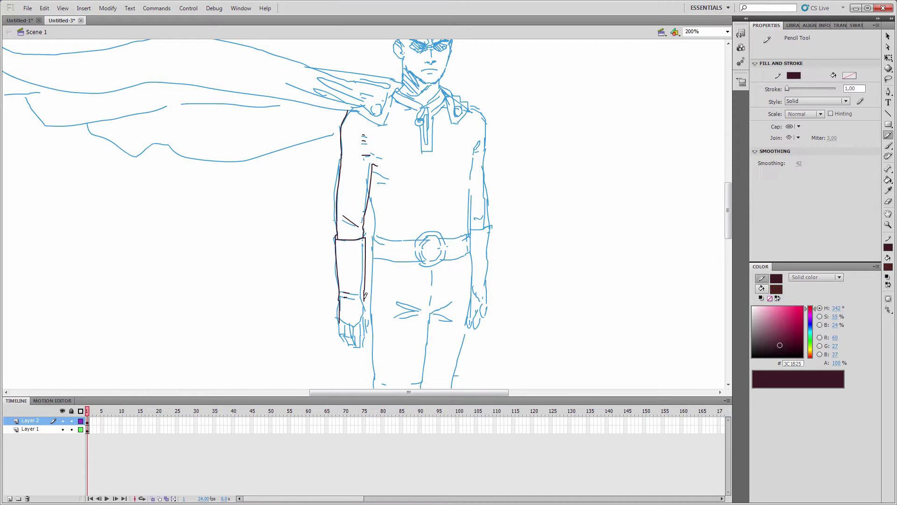
{"action": "scroll", "coordinate": [431, 239], "scroll_direction": "up", "scroll_amount": 3}
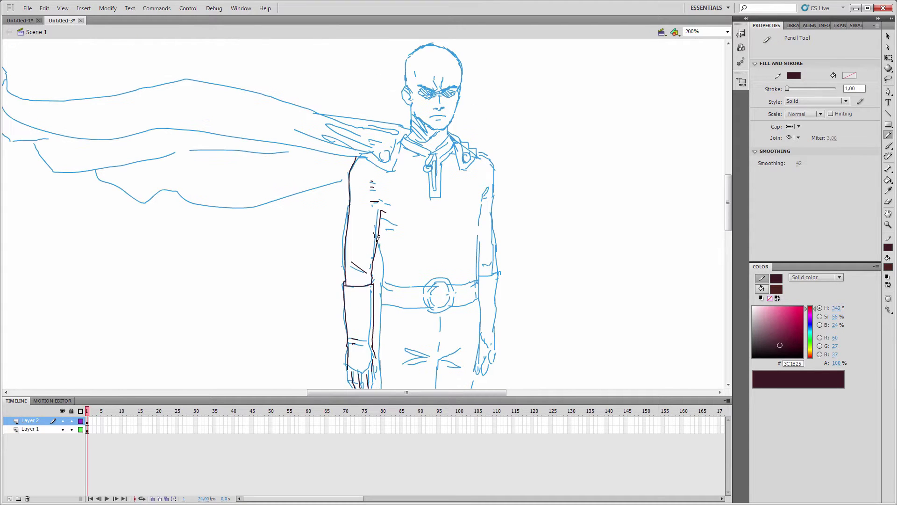
- Ink the torso's side, the belt's top edge, the shoulder fastening, the collar and the zipper
{"action": "left_click_drag", "start_coordinate": [382, 283], "coordinate": [422, 287]}
{"action": "left_click_drag", "start_coordinate": [407, 157], "coordinate": [413, 184]}
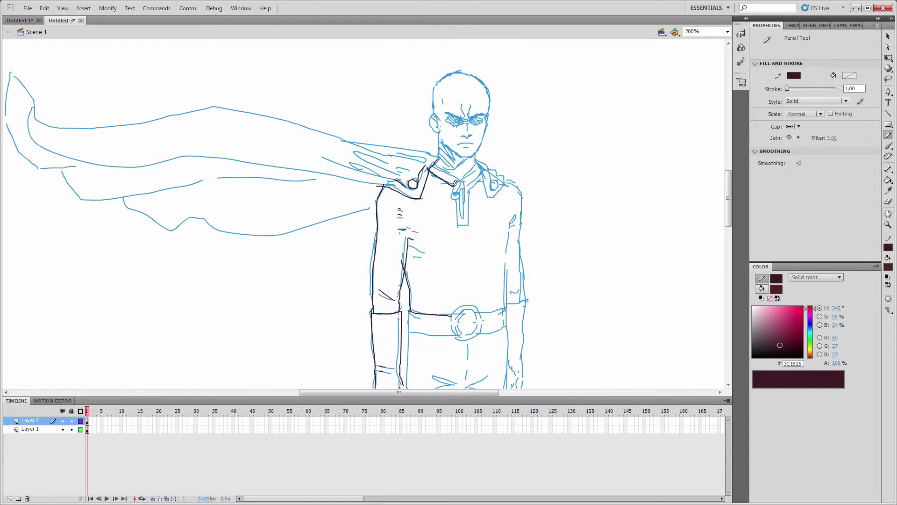
{"action": "left_click_drag", "start_coordinate": [459, 206], "coordinate": [409, 99]}
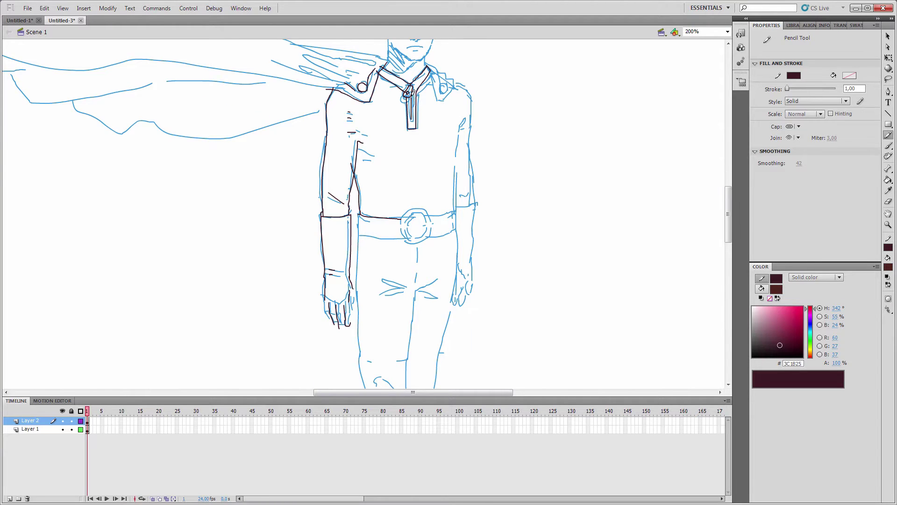
{"action": "left_click_drag", "start_coordinate": [413, 92], "coordinate": [409, 211]}
{"action": "left_click_drag", "start_coordinate": [377, 250], "coordinate": [332, 124]}
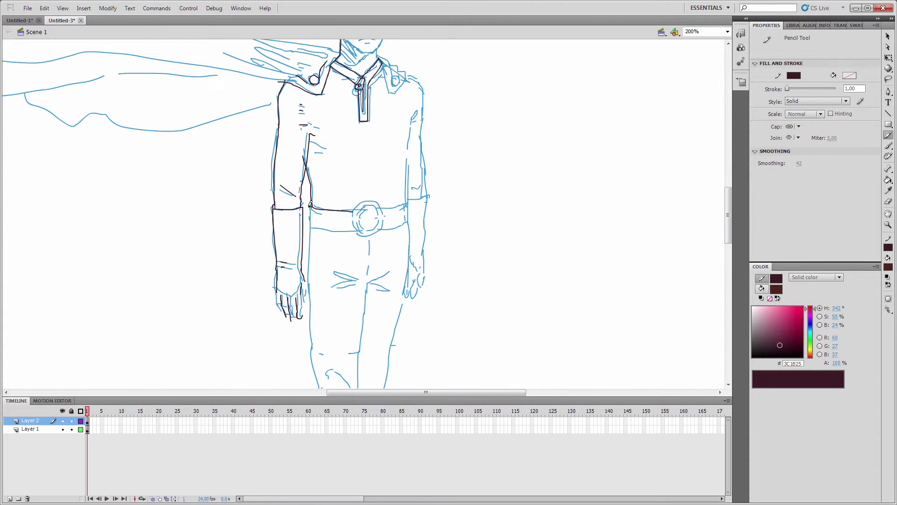
- Ink the lower edge of the belt's first half and the round buckle outline at 400% zoom
{"action": "left_click", "coordinate": [727, 32]}
{"action": "mouse_move", "coordinate": [357, 230]}
{"action": "left_mouse_down"}
{"action": "mouse_move", "coordinate": [395, 206]}
{"action": "mouse_move", "coordinate": [348, 255]}
{"action": "left_mouse_up"}
{"action": "left_click", "coordinate": [711, 92]}
{"action": "left_click", "coordinate": [348, 253], "text": "ctrl"}
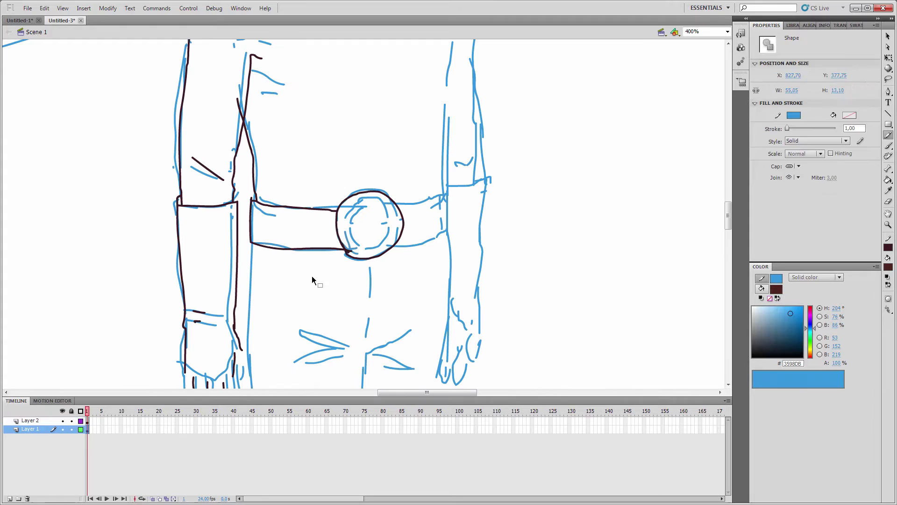
- Lock Layer 1 and delete the inked line end that overshoots the buckle
{"action": "left_click", "coordinate": [71, 429]}
{"action": "left_click", "coordinate": [349, 253], "text": "ctrl"}
{"action": "key", "text": "Delete"}
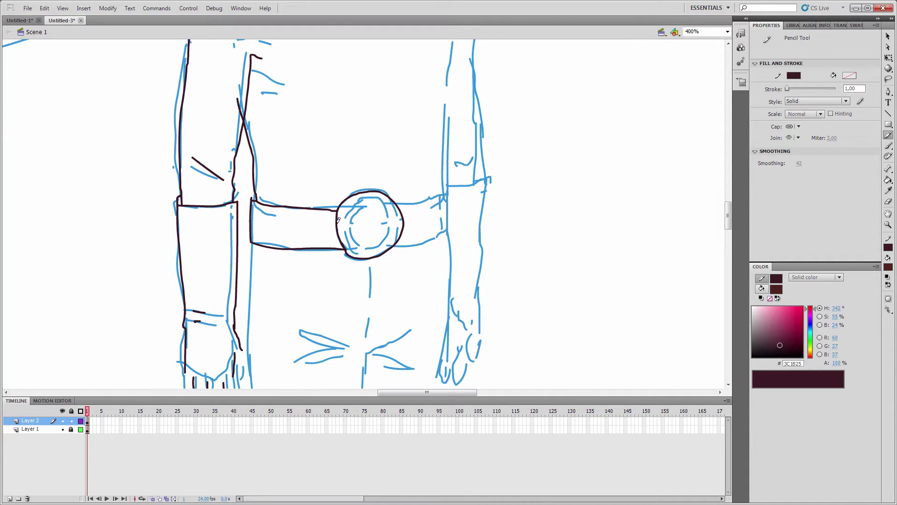
- Ink the small tabs around the buckle and the belt's other half, deleting the overlapping line ends
{"action": "left_click_drag", "start_coordinate": [330, 208], "coordinate": [338, 210]}
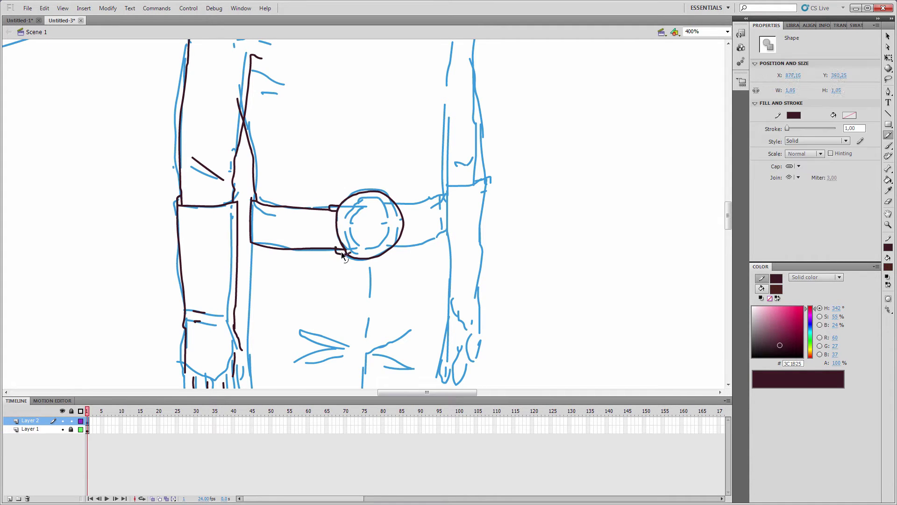
{"action": "left_click_drag", "start_coordinate": [336, 247], "coordinate": [400, 249]}
{"action": "left_click", "coordinate": [392, 204], "text": "ctrl"}
{"action": "key", "text": "Delete"}
{"action": "left_click", "coordinate": [400, 248], "text": "ctrl"}
{"action": "key", "text": "Delete"}
{"action": "left_click_drag", "start_coordinate": [383, 200], "coordinate": [413, 214]}
{"action": "left_click", "coordinate": [408, 209], "text": "ctrl"}
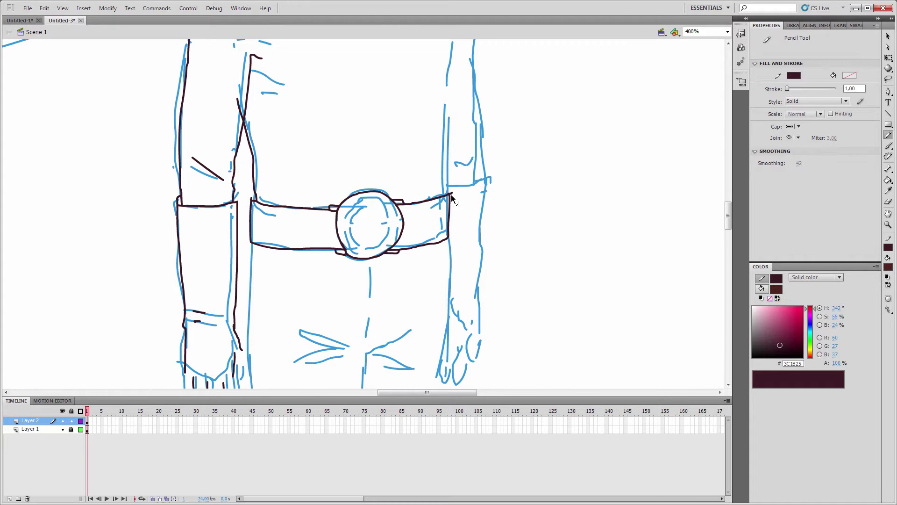
- Ink the trouser fly line and the crotch folds on the near-arm side
{"action": "scroll", "coordinate": [415, 154], "scroll_direction": "down", "scroll_amount": 3}
{"action": "left_click_drag", "start_coordinate": [363, 238], "coordinate": [369, 234]}
{"action": "left_click_drag", "start_coordinate": [386, 229], "coordinate": [372, 228]}
{"action": "left_click_drag", "start_coordinate": [370, 286], "coordinate": [397, 160]}
{"action": "left_click_drag", "start_coordinate": [388, 93], "coordinate": [389, 348]}
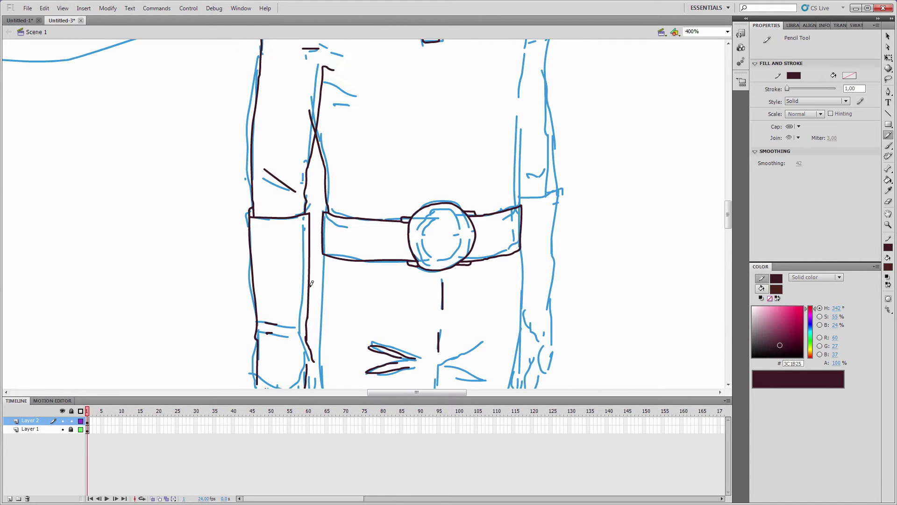
- Ink the near leg's outer edge down to the knee and the curved top of its boot
{"action": "left_click_drag", "start_coordinate": [337, 280], "coordinate": [364, 176]}
{"action": "left_click_drag", "start_coordinate": [350, 150], "coordinate": [349, 332]}
{"action": "left_click_drag", "start_coordinate": [359, 369], "coordinate": [362, 207]}
{"action": "left_click_drag", "start_coordinate": [358, 228], "coordinate": [355, 249]}
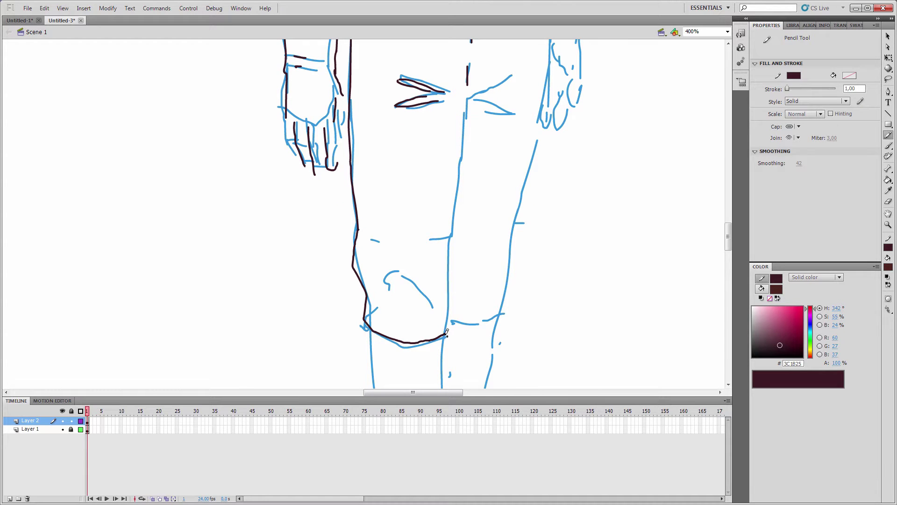
- Ink the inner leg line up to the crotch and the remaining folds beside it
{"action": "left_click_drag", "start_coordinate": [456, 198], "coordinate": [465, 98]}
{"action": "scroll", "coordinate": [438, 214], "scroll_direction": "up", "scroll_amount": 3}
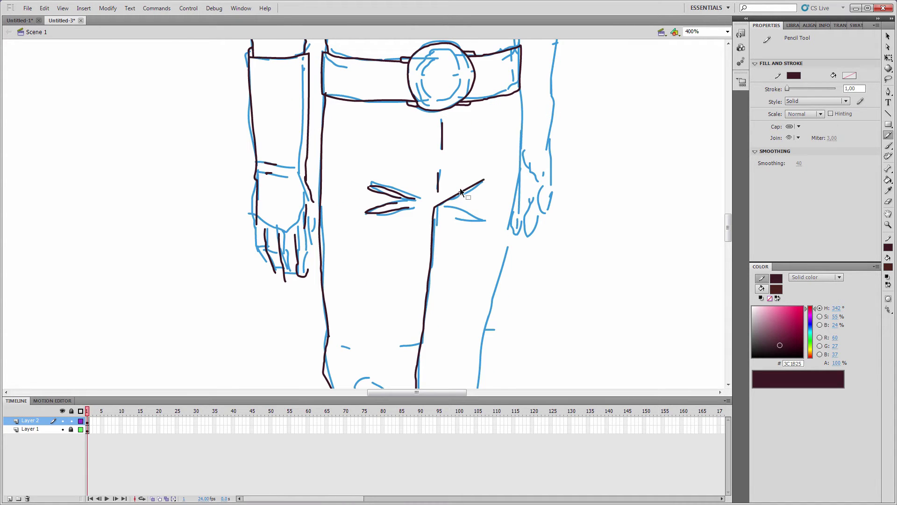
{"action": "left_click_drag", "start_coordinate": [474, 185], "coordinate": [451, 212]}
- Ink the far leg's boot top and its outer edge from the knee up to the hand
{"action": "left_click_drag", "start_coordinate": [468, 290], "coordinate": [333, 162]}
{"action": "left_click_drag", "start_coordinate": [274, 293], "coordinate": [339, 292]}
{"action": "left_click_drag", "start_coordinate": [360, 231], "coordinate": [313, 279]}
{"action": "left_click_drag", "start_coordinate": [287, 351], "coordinate": [327, 157]}
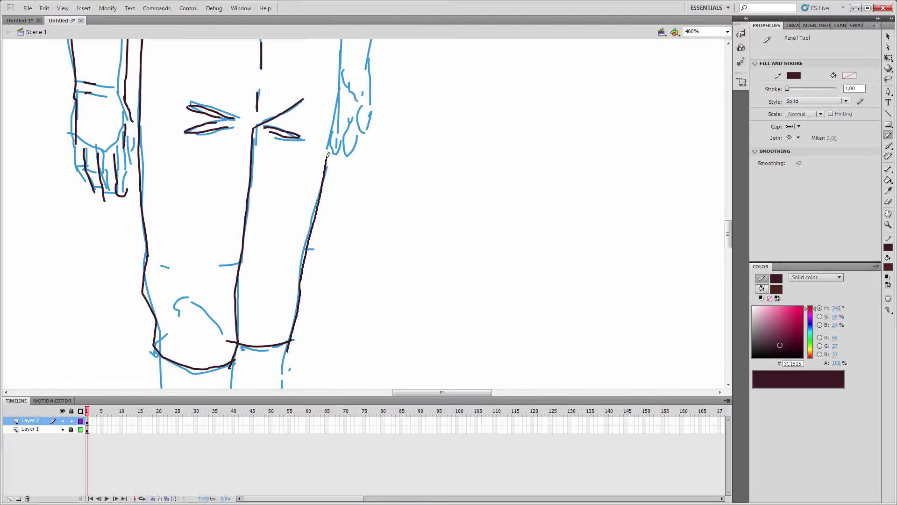
{"action": "scroll", "coordinate": [322, 145], "scroll_direction": "up", "scroll_amount": 3}
{"action": "scroll", "coordinate": [323, 145], "scroll_direction": "right", "scroll_amount": 1}
{"action": "scroll", "coordinate": [310, 120], "scroll_direction": "down", "scroll_amount": 7}
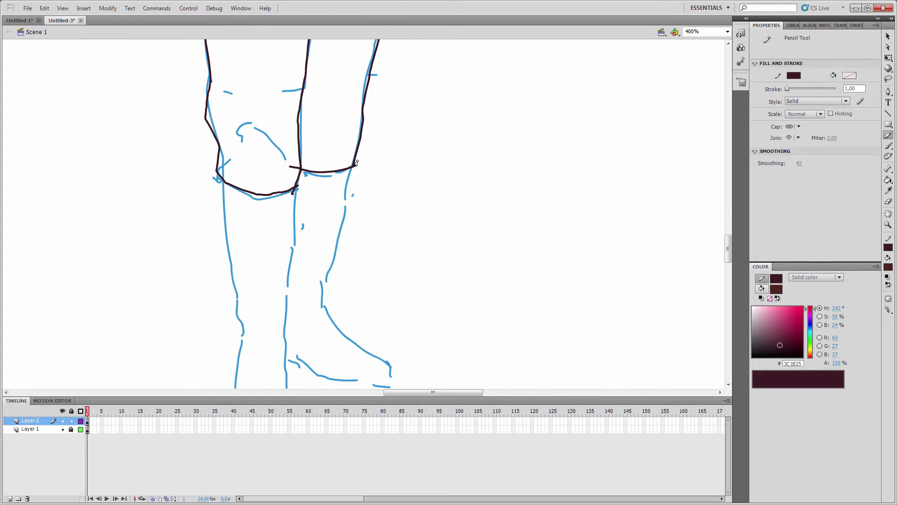
- Ink the near boot's outer edge from the cuff down past the ankle, deleting the excess line segment
{"action": "scroll", "coordinate": [221, 218], "scroll_direction": "down", "scroll_amount": 3}
{"action": "left_click_drag", "start_coordinate": [221, 219], "coordinate": [217, 193]}
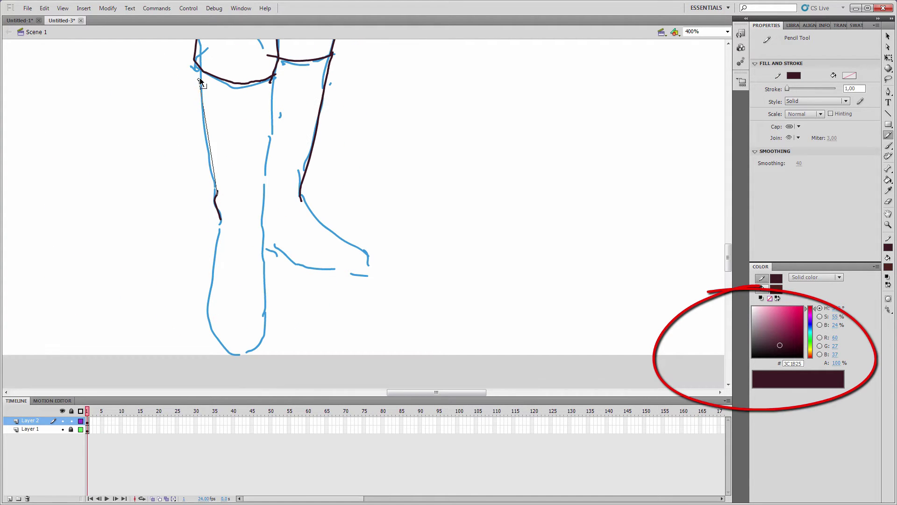
{"action": "left_click_drag", "start_coordinate": [200, 80], "coordinate": [194, 64]}
{"action": "left_click_drag", "start_coordinate": [195, 124], "coordinate": [216, 180]}
{"action": "left_click", "coordinate": [215, 122], "text": "ctrl"}
{"action": "key", "text": "Delete"}
- Ink the near boot's foot and inner edge, delete the overshooting line ends, and outline the far foot's sole and instep
{"action": "left_click_drag", "start_coordinate": [241, 283], "coordinate": [246, 157]}
{"action": "mouse_move", "coordinate": [246, 159]}
{"action": "left_mouse_down"}
{"action": "mouse_move", "coordinate": [247, 147]}
{"action": "mouse_move", "coordinate": [272, 283]}
{"action": "mouse_move", "coordinate": [293, 149]}
{"action": "left_mouse_up"}
{"action": "scroll", "coordinate": [293, 148], "scroll_direction": "up", "scroll_amount": 3}
{"action": "mouse_move", "coordinate": [275, 269]}
{"action": "left_mouse_down"}
{"action": "mouse_move", "coordinate": [287, 124]}
{"action": "mouse_move", "coordinate": [268, 210]}
{"action": "mouse_move", "coordinate": [232, 72]}
{"action": "left_mouse_up"}
{"action": "left_click", "coordinate": [283, 129], "text": "ctrl"}
{"action": "key", "text": "Delete"}
{"action": "left_click", "coordinate": [265, 207], "text": "ctrl"}
{"action": "key", "text": "Delete"}
{"action": "left_click_drag", "start_coordinate": [217, 253], "coordinate": [230, 258]}
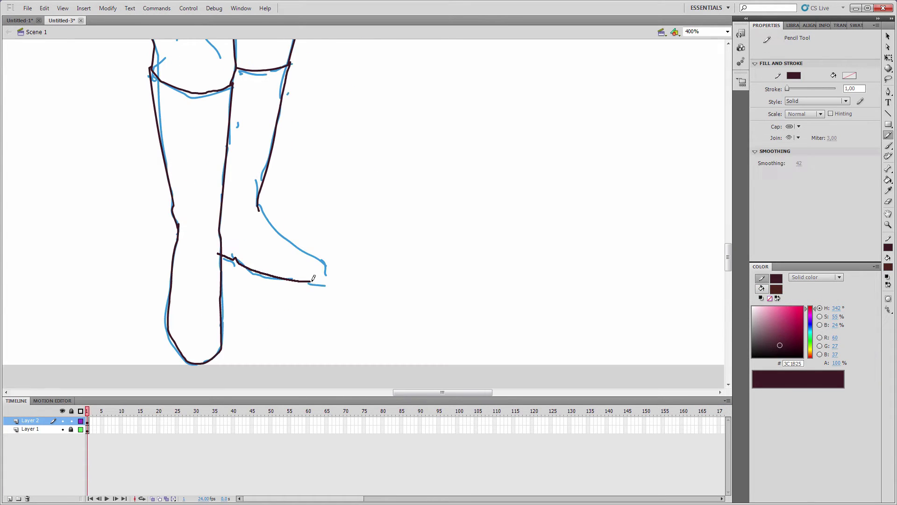
{"action": "mouse_move", "coordinate": [286, 234]}
{"action": "left_mouse_down"}
{"action": "mouse_move", "coordinate": [257, 202]}
{"action": "mouse_move", "coordinate": [256, 231]}
{"action": "mouse_move", "coordinate": [271, 244]}
{"action": "mouse_move", "coordinate": [273, 198]}
{"action": "left_mouse_up"}
- Undo the last stroke on the near hand and ink its thumb-side edge and wrist again
{"action": "scroll", "coordinate": [235, 242], "scroll_direction": "up", "scroll_amount": 6}
{"action": "scroll", "coordinate": [236, 181], "scroll_direction": "left", "scroll_amount": 1}
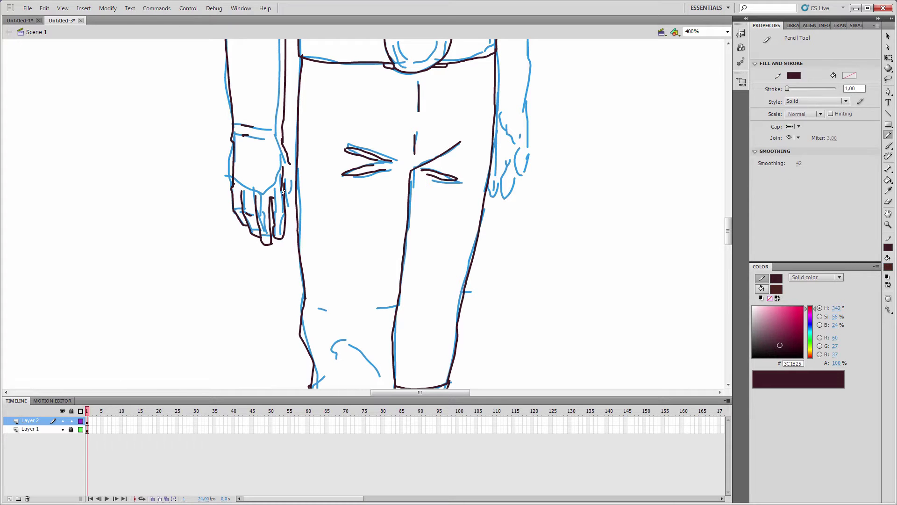
{"action": "key", "text": "ctrl+z"}
{"action": "mouse_move", "coordinate": [292, 175]}
{"action": "left_mouse_down"}
{"action": "mouse_move", "coordinate": [203, 174]}
{"action": "mouse_move", "coordinate": [201, 119]}
{"action": "left_mouse_up"}
{"action": "left_click_drag", "start_coordinate": [268, 287], "coordinate": [240, 297]}
- Ink the thumb and fingers of the far hand along the blue sketch
{"action": "mouse_move", "coordinate": [348, 43]}
{"action": "left_mouse_down"}
{"action": "mouse_move", "coordinate": [309, 202]}
{"action": "mouse_move", "coordinate": [322, 227]}
{"action": "left_mouse_up"}
{"action": "left_click_drag", "start_coordinate": [297, 198], "coordinate": [304, 146]}
{"action": "mouse_move", "coordinate": [312, 148]}
{"action": "left_mouse_down"}
{"action": "mouse_move", "coordinate": [323, 172]}
{"action": "mouse_move", "coordinate": [306, 194]}
{"action": "left_mouse_up"}
{"action": "mouse_move", "coordinate": [331, 171]}
{"action": "left_mouse_down"}
{"action": "mouse_move", "coordinate": [334, 214]}
{"action": "mouse_move", "coordinate": [298, 315]}
{"action": "left_mouse_up"}
{"action": "mouse_move", "coordinate": [342, 286]}
{"action": "left_mouse_down"}
{"action": "mouse_move", "coordinate": [358, 116]}
{"action": "mouse_move", "coordinate": [363, 123]}
{"action": "left_mouse_up"}
- Ink the far arm's outer sleeve edge up to the shoulder and the cape clasp on that shoulder
{"action": "mouse_move", "coordinate": [345, 282]}
{"action": "left_mouse_down"}
{"action": "mouse_move", "coordinate": [300, 278]}
{"action": "mouse_move", "coordinate": [324, 274]}
{"action": "left_mouse_up"}
{"action": "key", "text": "ctrl+z"}
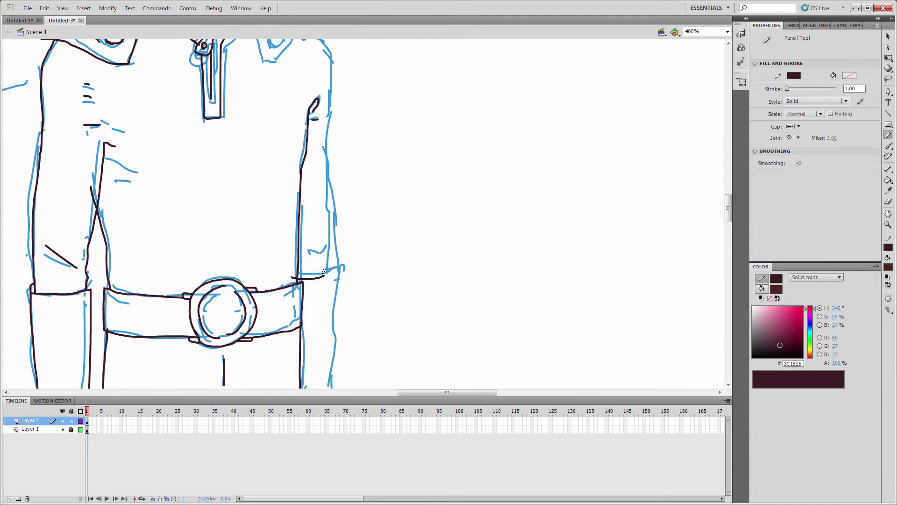
{"action": "left_click_drag", "start_coordinate": [328, 187], "coordinate": [332, 57]}
{"action": "scroll", "coordinate": [335, 231], "scroll_direction": "up", "scroll_amount": 5}
{"action": "left_click_drag", "start_coordinate": [257, 171], "coordinate": [287, 230]}
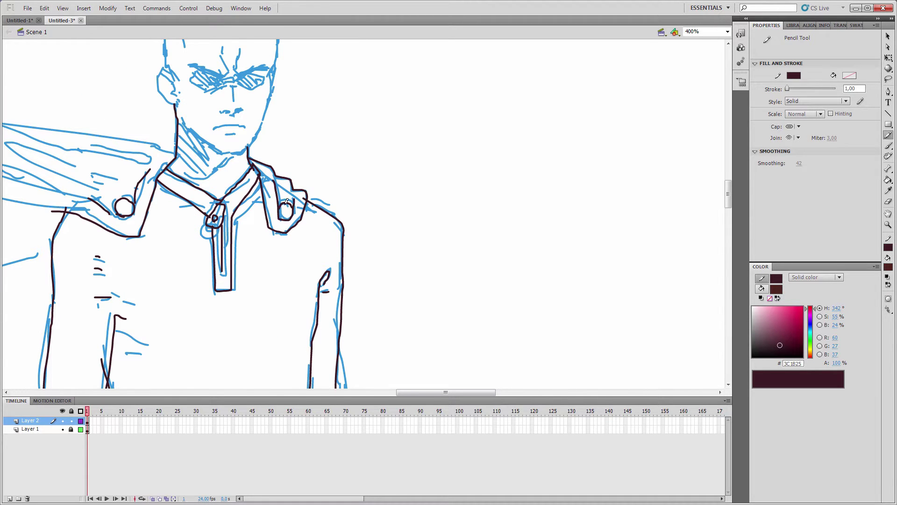
- Ink the bald head's outline, the facial features and the ear
{"action": "left_click_drag", "start_coordinate": [391, 333], "coordinate": [466, 297]}
{"action": "left_click_drag", "start_coordinate": [374, 373], "coordinate": [362, 101]}
{"action": "left_click_drag", "start_coordinate": [363, 254], "coordinate": [357, 240]}
{"action": "left_click_drag", "start_coordinate": [376, 236], "coordinate": [386, 264]}
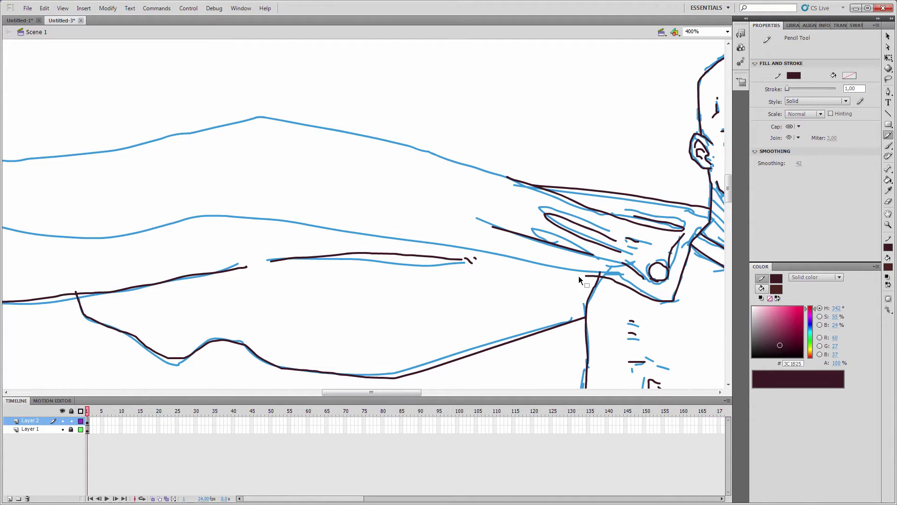
- Ink the cape's middle edge from the near shoulder to the curled tip, deleting the overlapping stub where the strokes meet
{"action": "left_click_drag", "start_coordinate": [597, 275], "coordinate": [246, 216]}
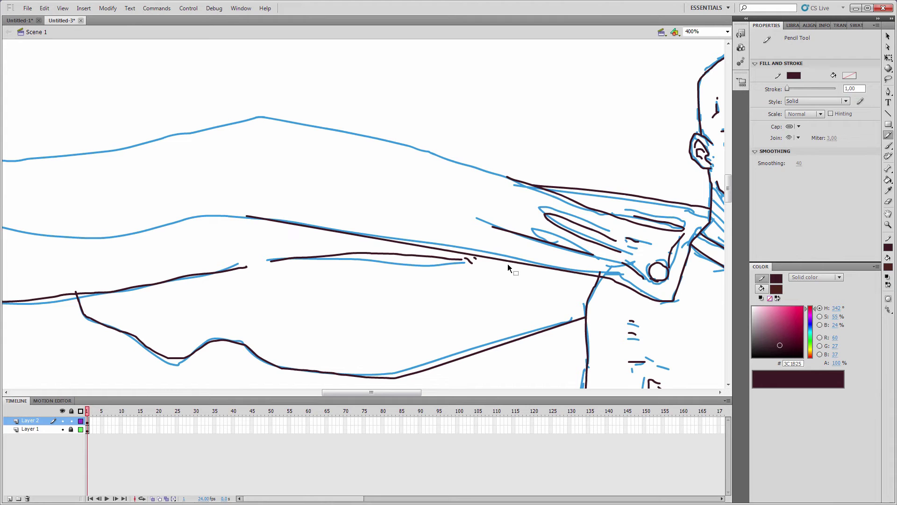
{"action": "left_click_drag", "start_coordinate": [472, 255], "coordinate": [478, 248]}
{"action": "left_click_drag", "start_coordinate": [413, 219], "coordinate": [571, 215]}
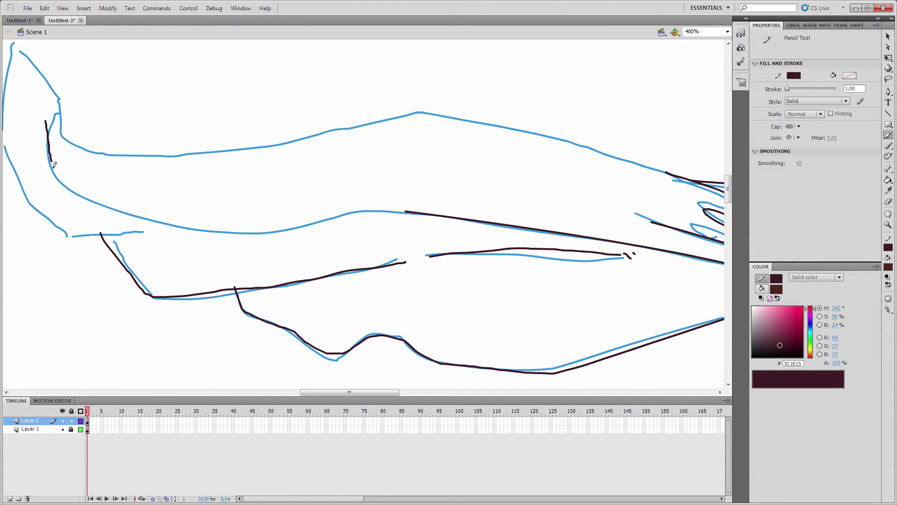
{"action": "mouse_move", "coordinate": [114, 204]}
{"action": "left_mouse_down"}
{"action": "mouse_move", "coordinate": [234, 222]}
{"action": "mouse_move", "coordinate": [362, 213]}
{"action": "left_mouse_up"}
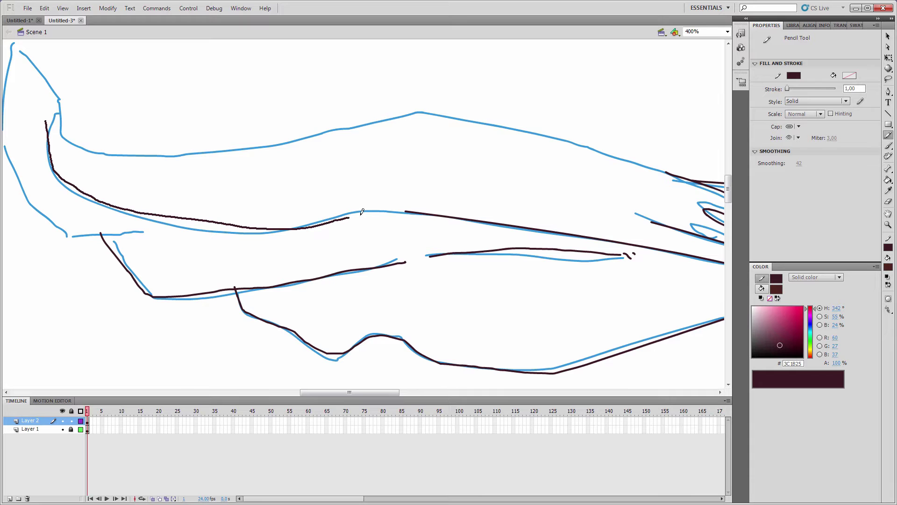
{"action": "left_click_drag", "start_coordinate": [434, 212], "coordinate": [446, 215]}
{"action": "left_click", "coordinate": [428, 212], "text": "ctrl"}
{"action": "key", "text": "Delete"}
- Ink the outline of the cape's curled tip, undoing the first outer curve and redrawing it closer to the sketch
{"action": "mouse_move", "coordinate": [140, 239]}
{"action": "left_mouse_down"}
{"action": "mouse_move", "coordinate": [311, 249]}
{"action": "mouse_move", "coordinate": [177, 195]}
{"action": "mouse_move", "coordinate": [180, 55]}
{"action": "left_mouse_up"}
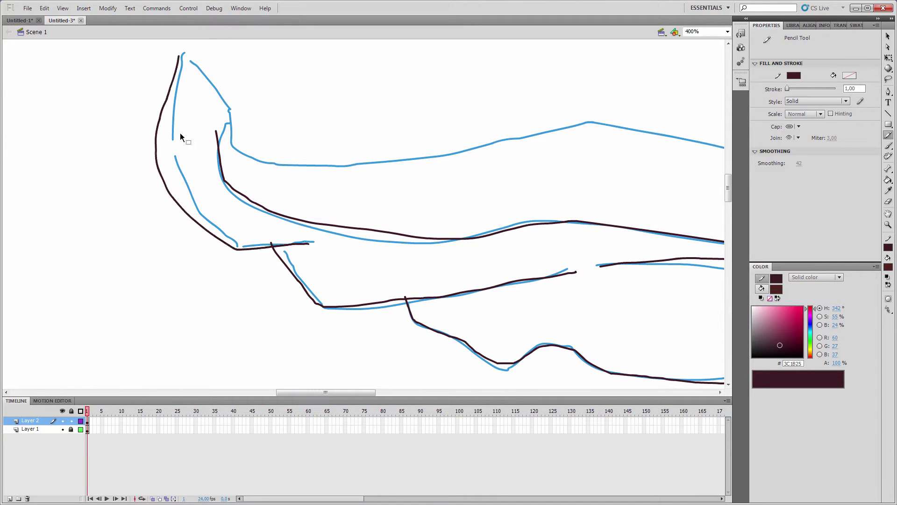
{"action": "key", "text": "ctrl+z"}
{"action": "mouse_move", "coordinate": [312, 242]}
{"action": "left_mouse_down"}
{"action": "mouse_move", "coordinate": [230, 233]}
{"action": "mouse_move", "coordinate": [185, 54]}
{"action": "mouse_move", "coordinate": [229, 127]}
{"action": "mouse_move", "coordinate": [318, 167]}
{"action": "left_mouse_up"}
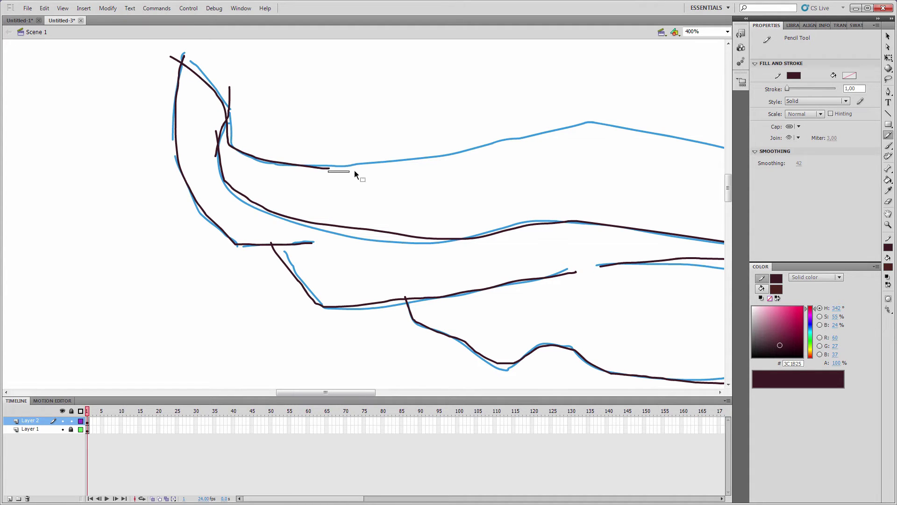
- Ink the cape's long upper edge towards the shoulder and delete the stray line ends along it and at the tip
{"action": "left_click_drag", "start_coordinate": [442, 153], "coordinate": [601, 121]}
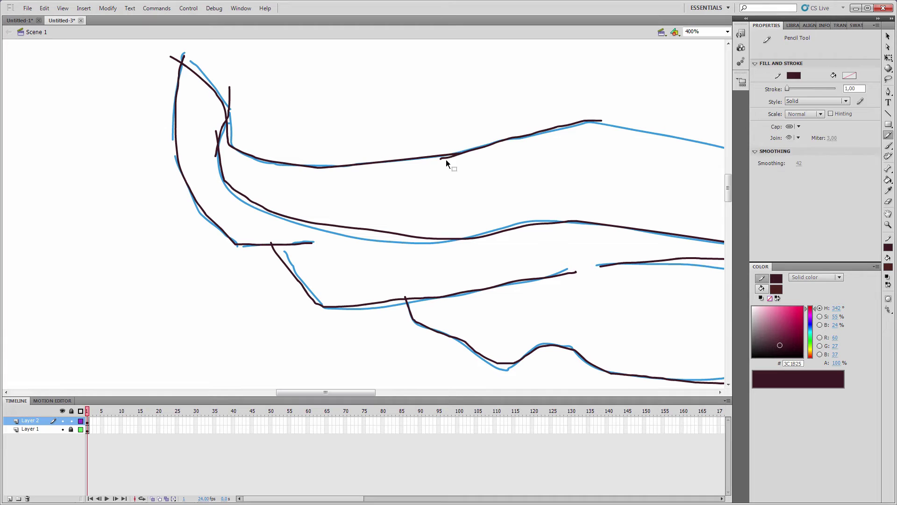
{"action": "left_click", "coordinate": [445, 159], "text": "ctrl"}
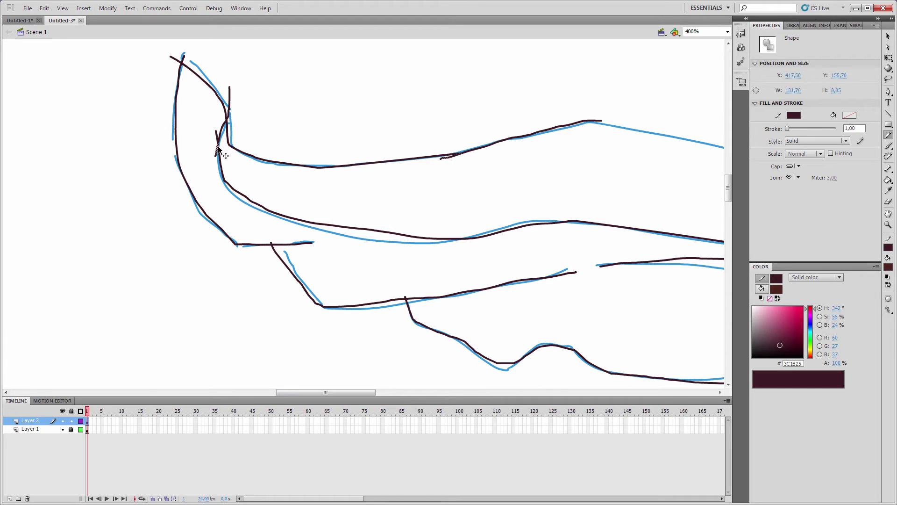
{"action": "left_click", "coordinate": [173, 59], "text": "ctrl+shift"}
{"action": "key", "text": "Delete"}
{"action": "left_click_drag", "start_coordinate": [477, 260], "coordinate": [171, 290]}
{"action": "left_click_drag", "start_coordinate": [291, 152], "coordinate": [494, 200]}
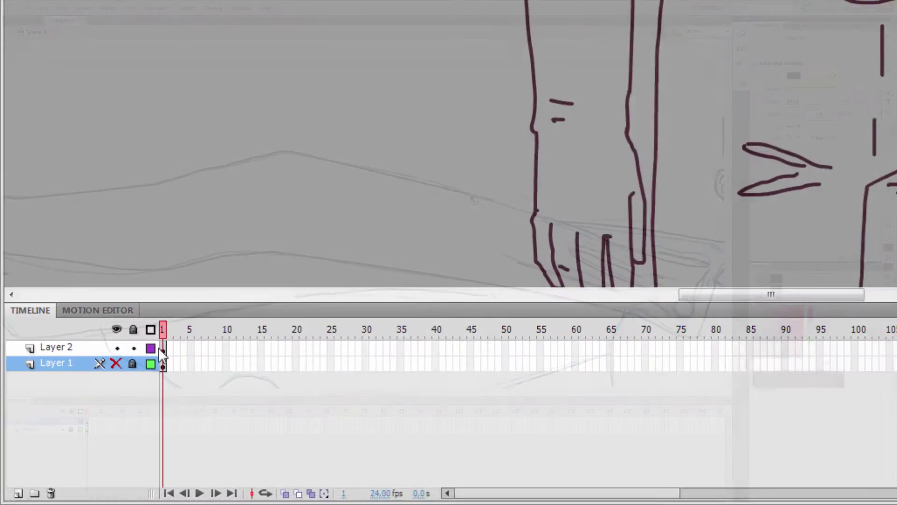
- Switch Layer 2 to outline display to examine its strokes, and return it to normal display
{"action": "left_click", "coordinate": [80, 420]}
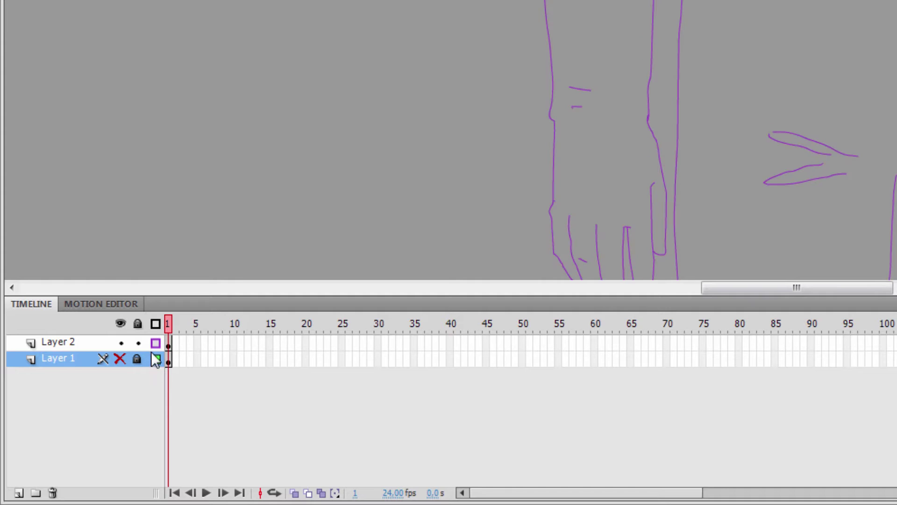
{"action": "left_click", "coordinate": [168, 344]}
{"action": "left_click", "coordinate": [155, 343]}
{"action": "left_click", "coordinate": [201, 384]}
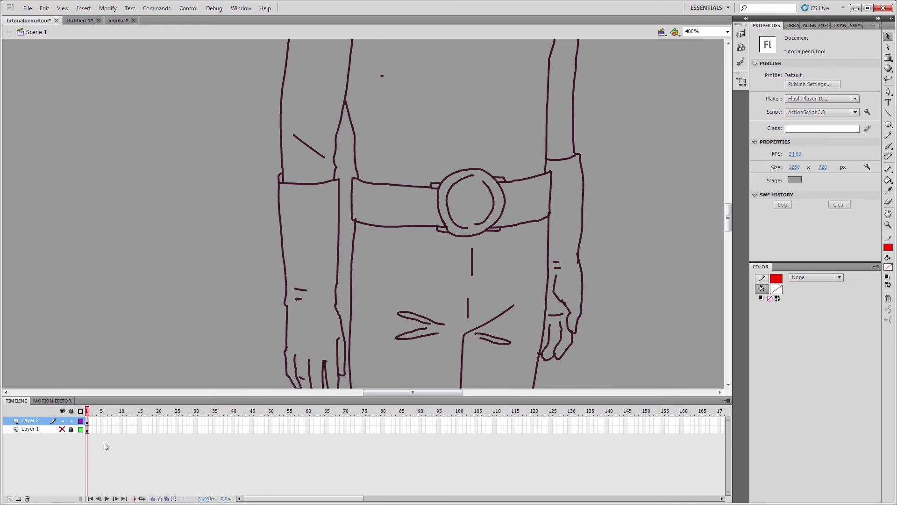
- Use Layer 2's outline display at 800% to delete the stray line end beneath the near cape button, and turn outlines off again
{"action": "left_click", "coordinate": [81, 421]}
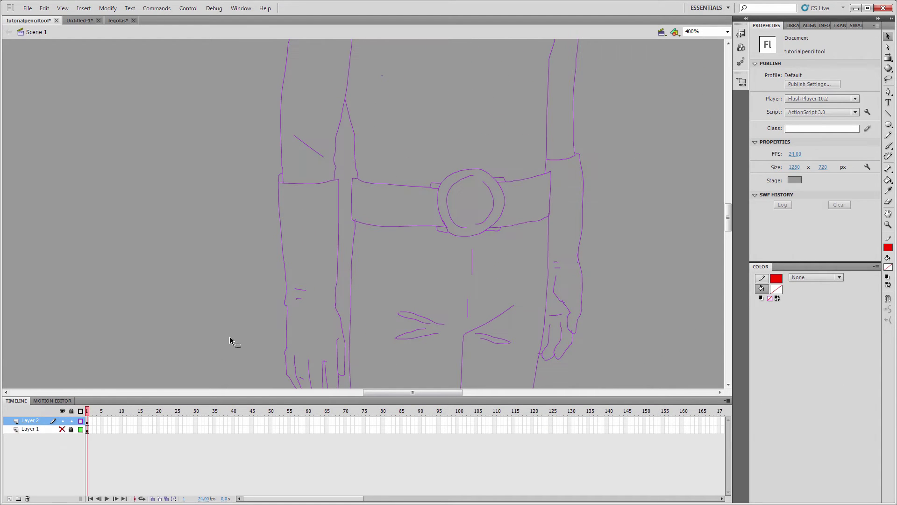
{"action": "scroll", "coordinate": [400, 212], "scroll_direction": "up", "scroll_amount": 10}
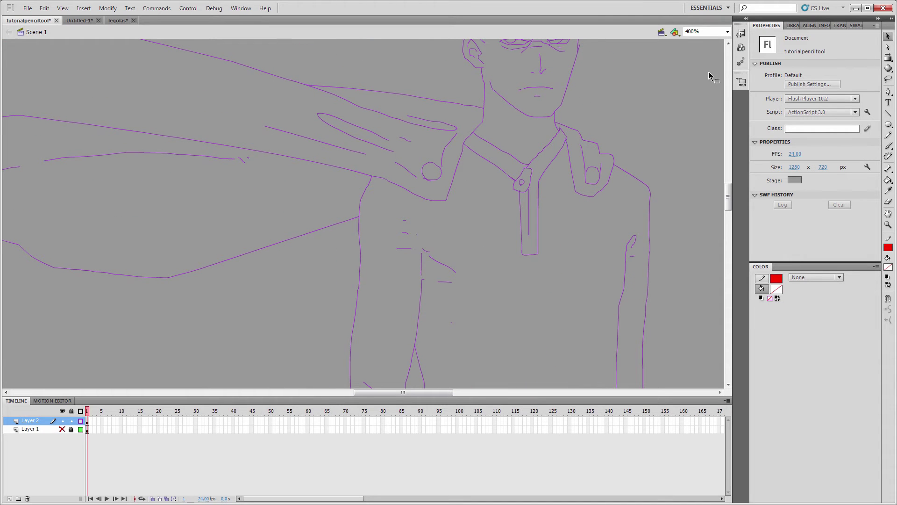
{"action": "left_click", "coordinate": [728, 32]}
{"action": "left_click", "coordinate": [701, 90]}
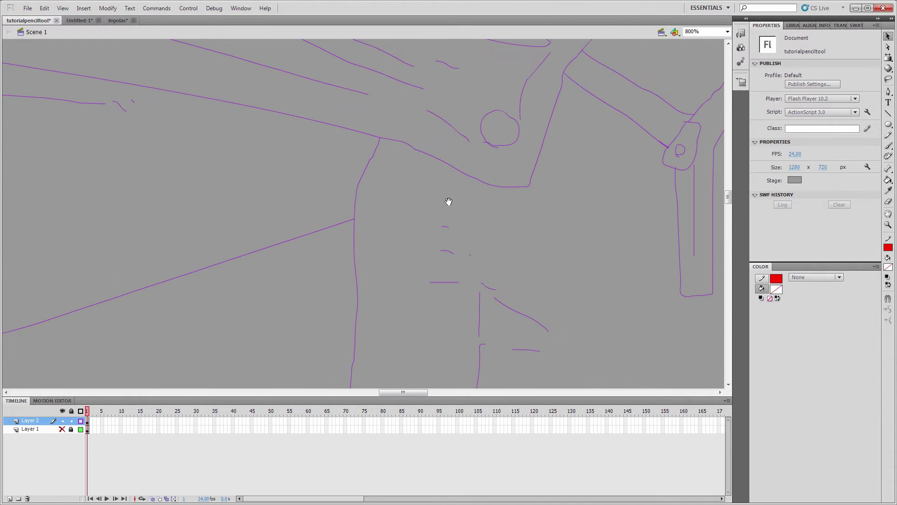
{"action": "mouse_move", "coordinate": [449, 200]}
{"action": "left_mouse_down"}
{"action": "mouse_move", "coordinate": [388, 298]}
{"action": "mouse_move", "coordinate": [352, 326]}
{"action": "left_mouse_up"}
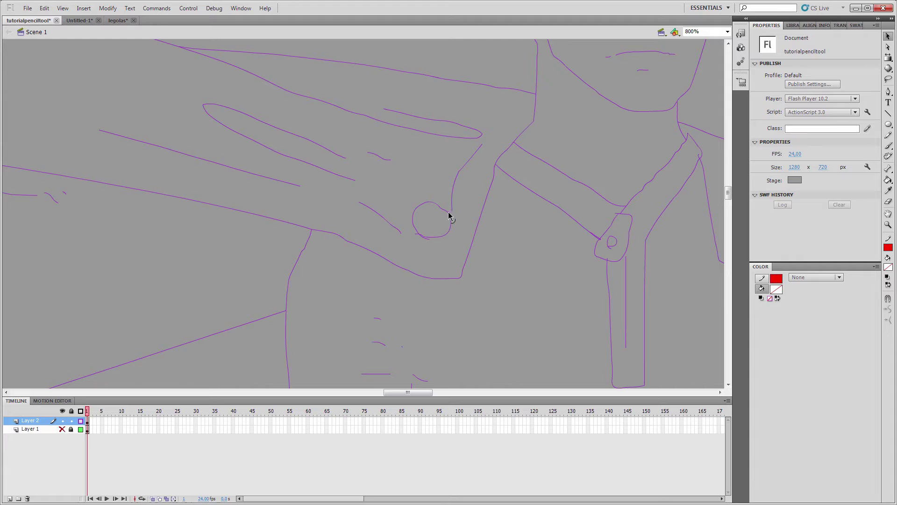
{"action": "left_click_drag", "start_coordinate": [446, 240], "coordinate": [439, 252]}
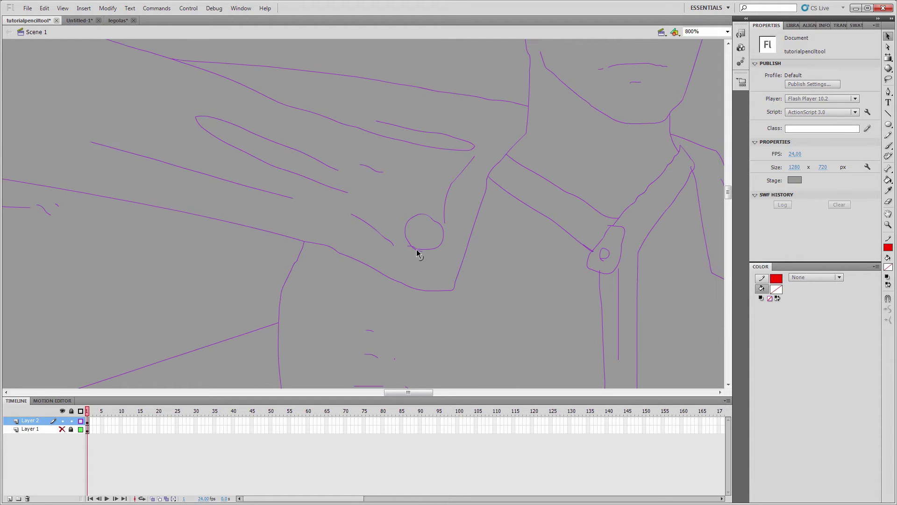
{"action": "left_click", "coordinate": [417, 251]}
{"action": "left_click", "coordinate": [414, 260]}
{"action": "scroll", "coordinate": [286, 371], "scroll_direction": "down", "scroll_amount": 5}
{"action": "left_click", "coordinate": [81, 421]}
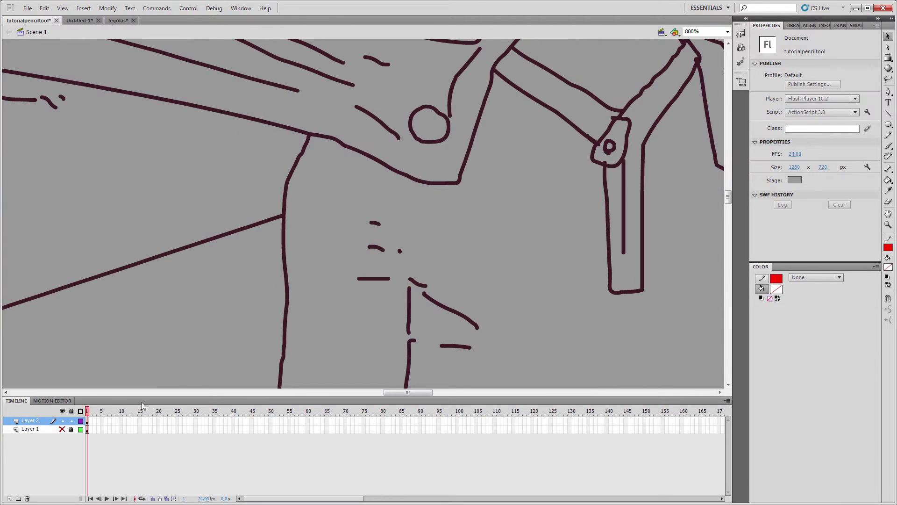
- Set the fill color to blue #3333CC and choose the Paint Bucket tool with the view at 200%
{"action": "left_click", "coordinate": [727, 32]}
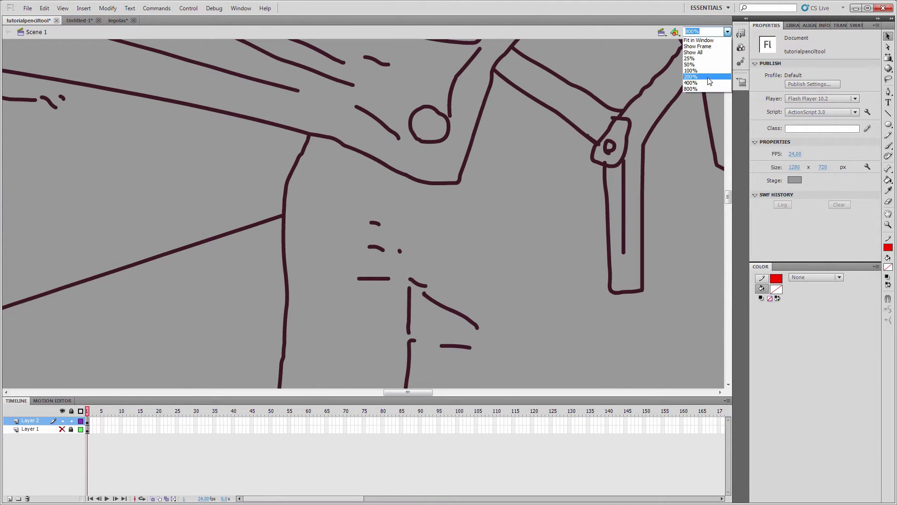
{"action": "left_click", "coordinate": [710, 79]}
{"action": "left_click_drag", "start_coordinate": [525, 235], "coordinate": [701, 285]}
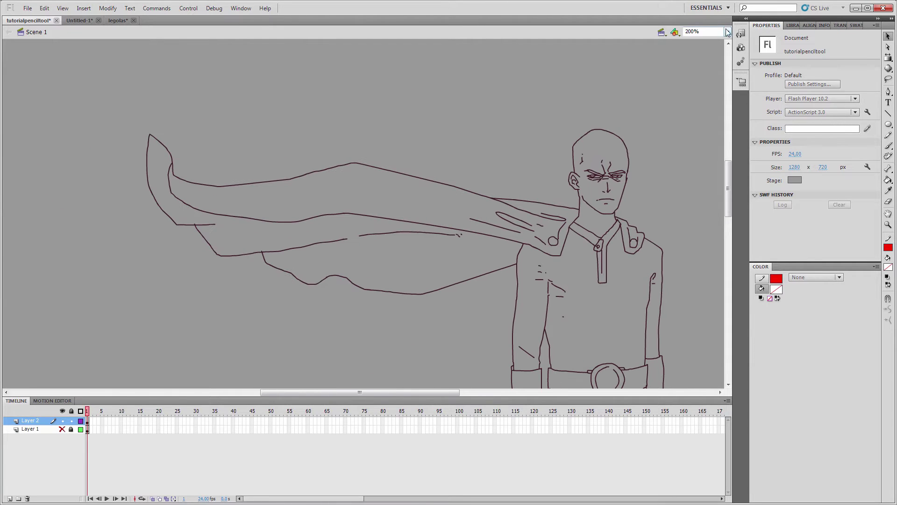
{"action": "left_click", "coordinate": [727, 32]}
{"action": "left_click", "coordinate": [717, 76]}
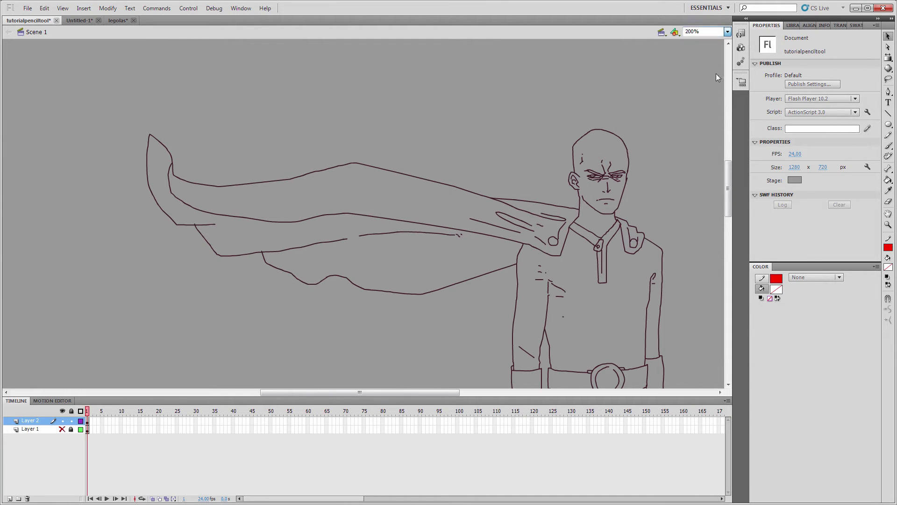
{"action": "left_click", "coordinate": [889, 270]}
{"action": "left_click", "coordinate": [883, 313]}
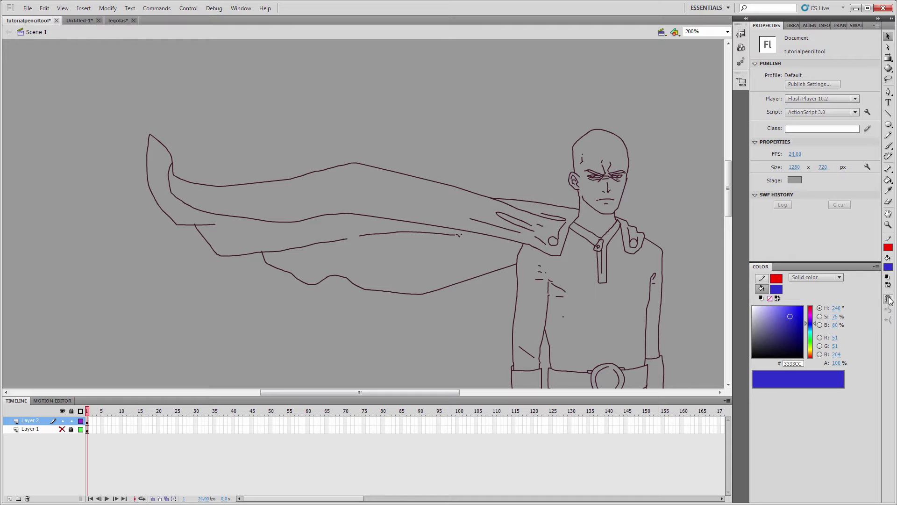
{"action": "left_click", "coordinate": [887, 179]}
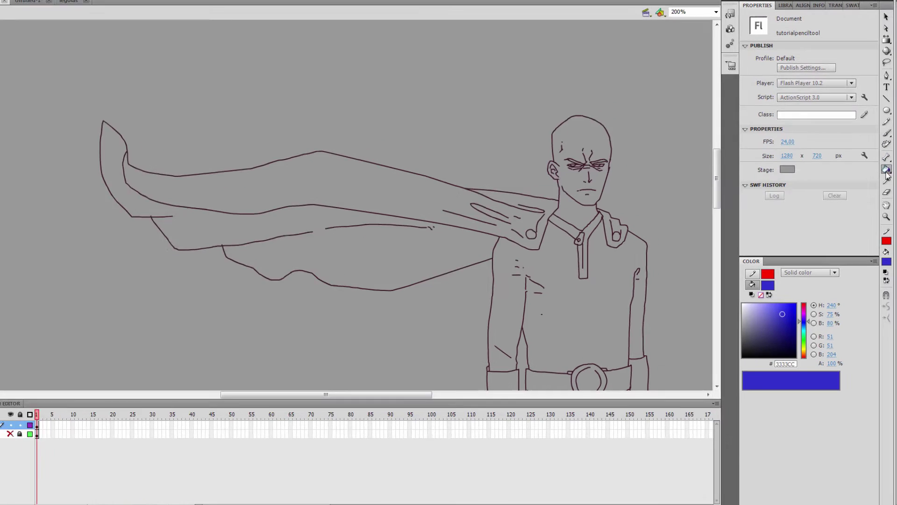
- Try filling the cape's lower section with blue using the Close Small Gaps option, and undo the fill
{"action": "left_click", "coordinate": [888, 298]}
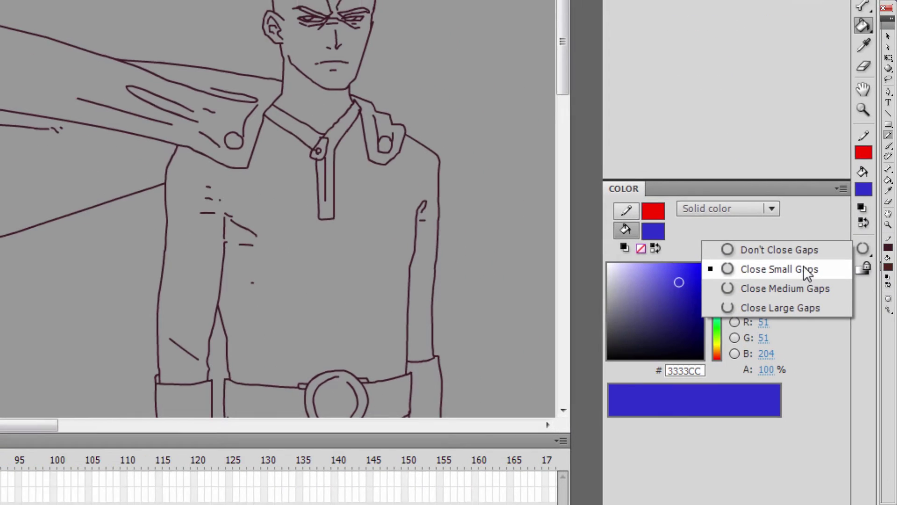
{"action": "left_click", "coordinate": [808, 270]}
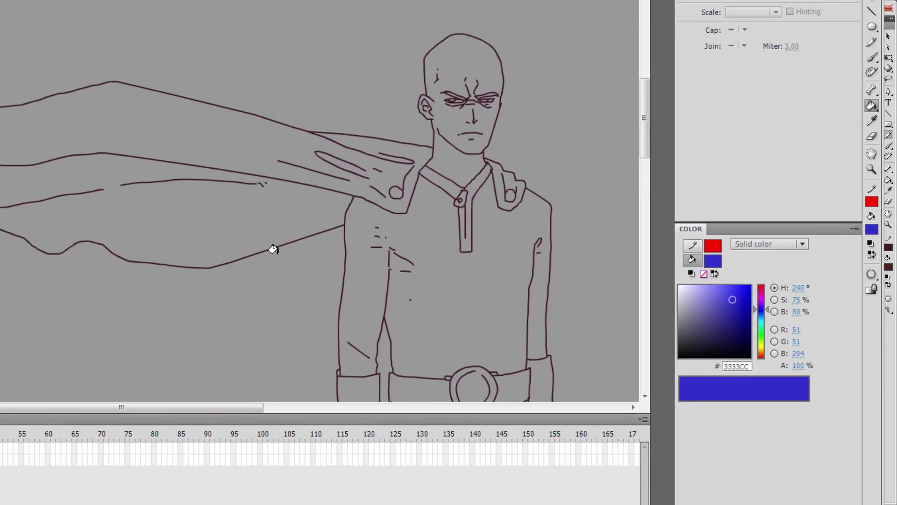
{"action": "left_click", "coordinate": [421, 248]}
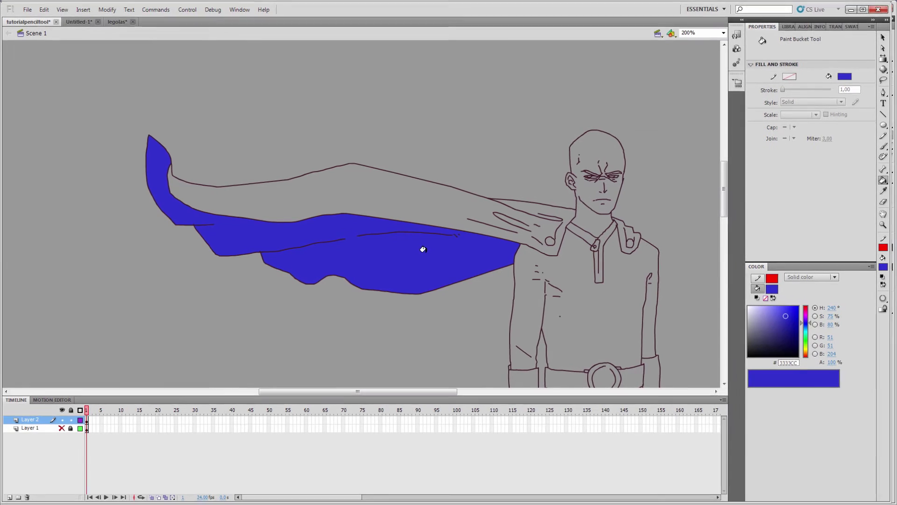
{"action": "key", "text": "ctrl+z"}
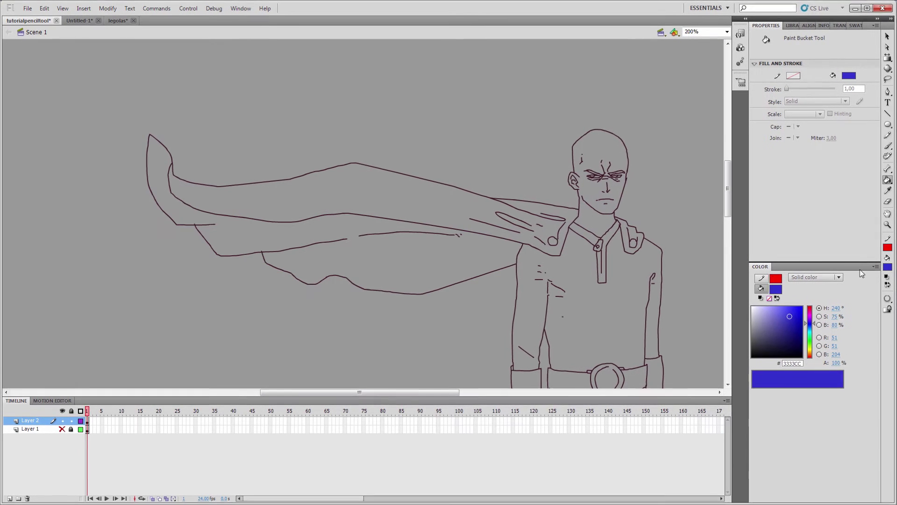
{"action": "left_click", "coordinate": [888, 267]}
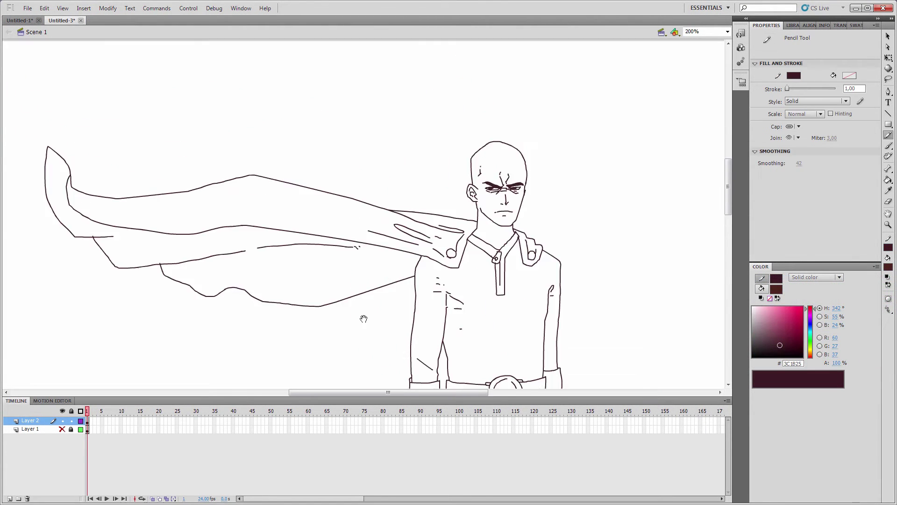
- Mix the skin tone #D9C0A9 as the stroke color in the Untitled-3 drawing
{"action": "mouse_move", "coordinate": [364, 319]}
{"action": "left_mouse_down"}
{"action": "mouse_move", "coordinate": [270, 190]}
{"action": "mouse_move", "coordinate": [276, 220]}
{"action": "left_mouse_up"}
{"action": "left_click", "coordinate": [766, 315]}
{"action": "left_click", "coordinate": [810, 356]}
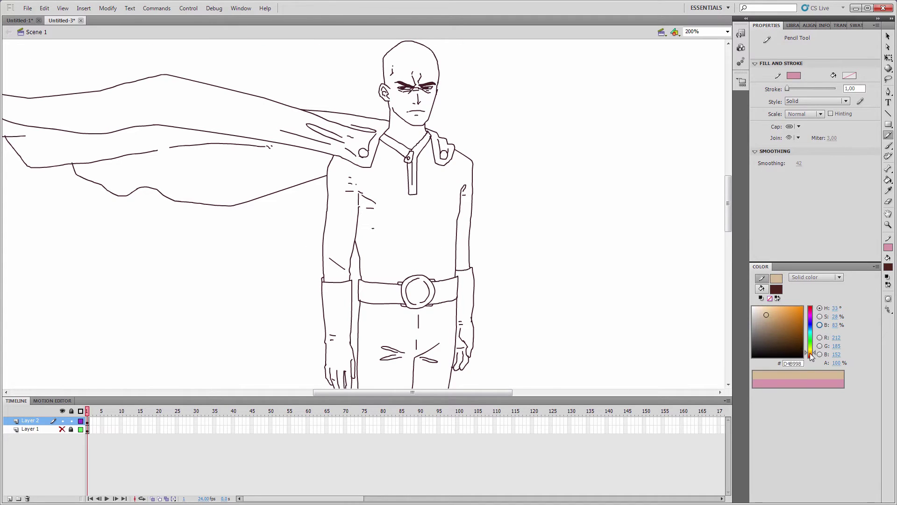
{"action": "left_click_drag", "start_coordinate": [810, 353], "coordinate": [810, 354]}
{"action": "left_click", "coordinate": [763, 314]}
- Match the fill color to the skin tone #D9C0A9 and fill the head and neck with the Paint Bucket
{"action": "key", "text": "k"}
{"action": "left_click_drag", "start_coordinate": [465, 151], "coordinate": [456, 194]}
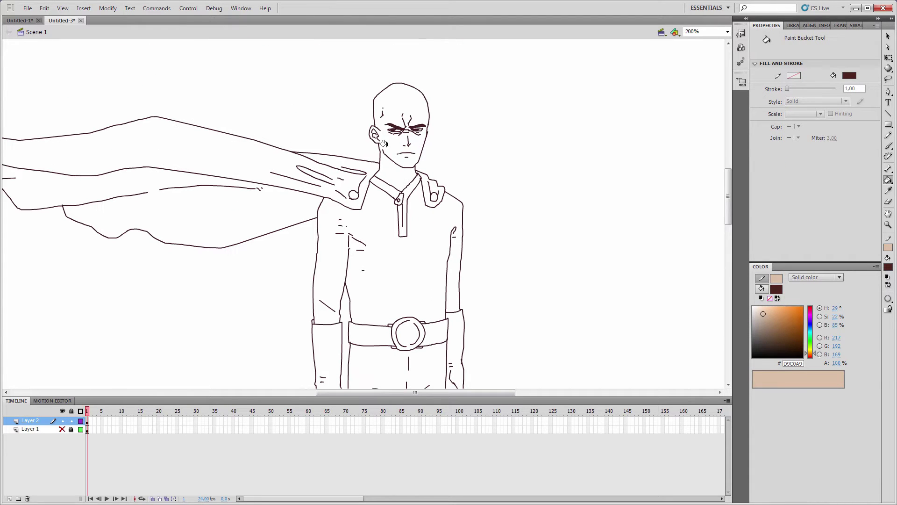
{"action": "left_click", "coordinate": [888, 267]}
{"action": "left_click", "coordinate": [888, 249]}
{"action": "left_click", "coordinate": [400, 157]}
{"action": "mouse_move", "coordinate": [433, 295]}
{"action": "left_mouse_down"}
{"action": "mouse_move", "coordinate": [416, 189]}
{"action": "mouse_move", "coordinate": [421, 306]}
{"action": "left_mouse_up"}
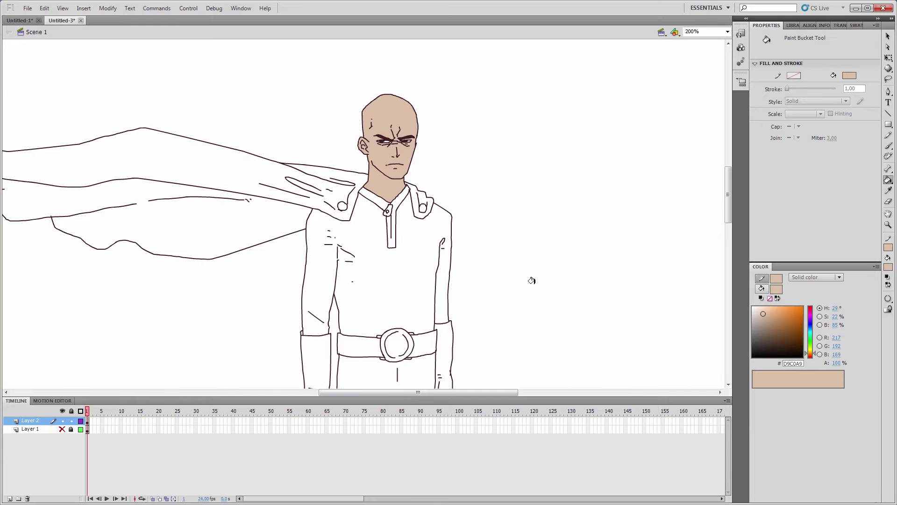
- Mix mustard yellow #C4B15F and fill the suit's torso and trousers with it
{"action": "left_click", "coordinate": [888, 267]}
{"action": "left_click", "coordinate": [888, 267]}
{"action": "left_click", "coordinate": [810, 351]}
{"action": "left_click", "coordinate": [779, 317]}
{"action": "left_click", "coordinate": [412, 271]}
{"action": "key", "text": "ctrl+z"}
{"action": "left_click", "coordinate": [888, 267]}
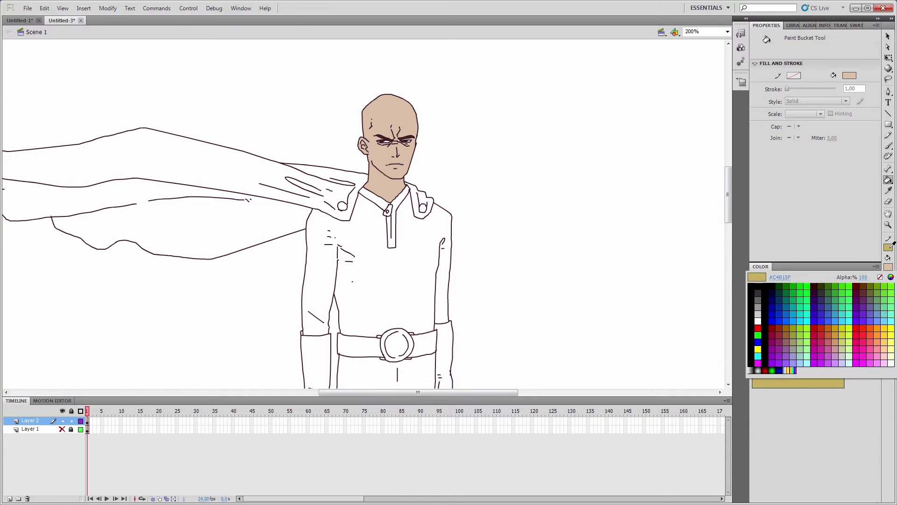
{"action": "left_click", "coordinate": [889, 248]}
{"action": "left_click", "coordinate": [368, 263]}
{"action": "left_click", "coordinate": [411, 375]}
{"action": "left_click_drag", "start_coordinate": [410, 376], "coordinate": [460, 179]}
- Mix a dark red fill color and fill both boots and both gloves of the hero
{"action": "left_click", "coordinate": [810, 307]}
{"action": "mouse_move", "coordinate": [776, 328]}
{"action": "left_mouse_down"}
{"action": "mouse_move", "coordinate": [766, 336]}
{"action": "mouse_move", "coordinate": [786, 338]}
{"action": "left_mouse_up"}
{"action": "left_click", "coordinate": [447, 348]}
{"action": "left_click", "coordinate": [416, 354]}
{"action": "left_click", "coordinate": [367, 169]}
{"action": "left_click", "coordinate": [493, 142]}
{"action": "left_click_drag", "start_coordinate": [493, 142], "coordinate": [495, 72]}
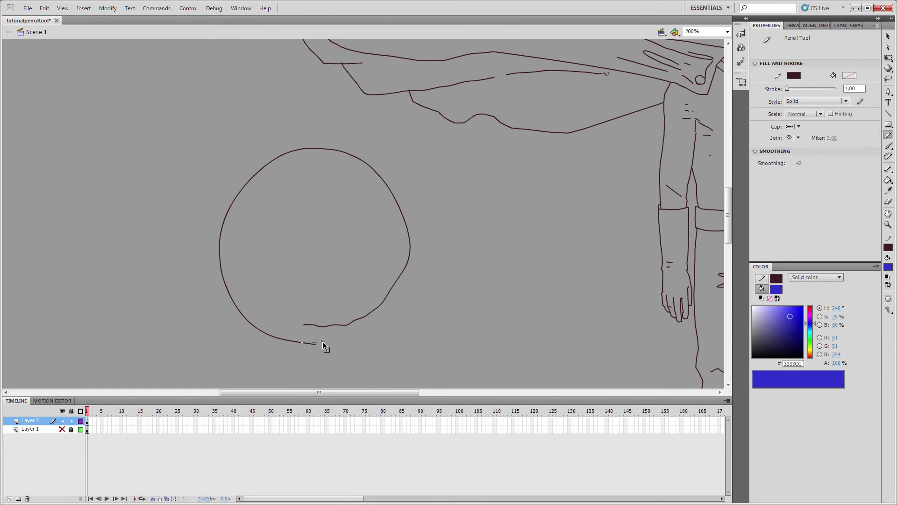
- Fill the unclosed circle in the tutorialpenciltool drawing with blue #3333CC while viewing it at 25%
{"action": "left_click", "coordinate": [727, 31]}
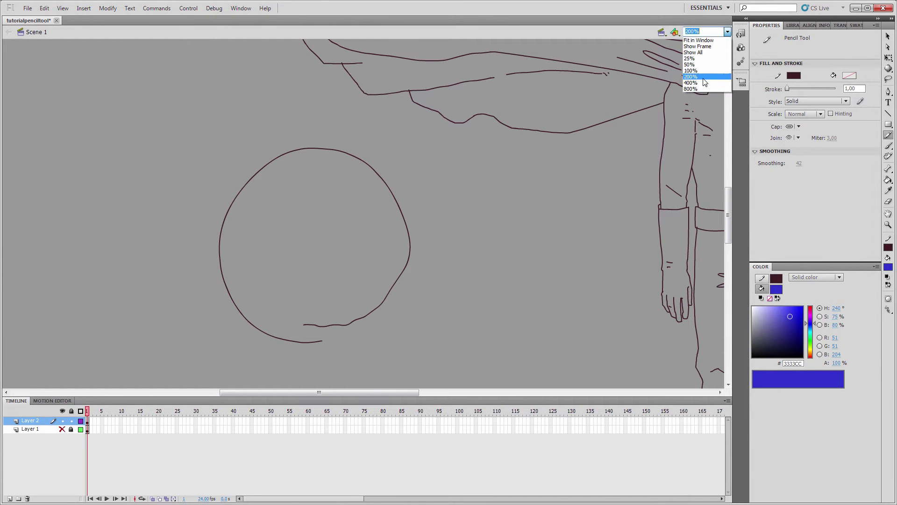
{"action": "left_click", "coordinate": [690, 59]}
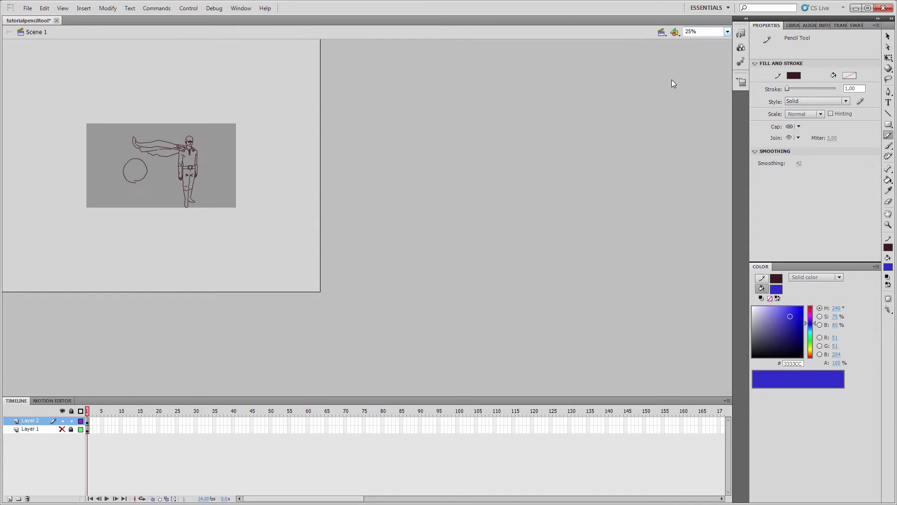
{"action": "key", "text": "k"}
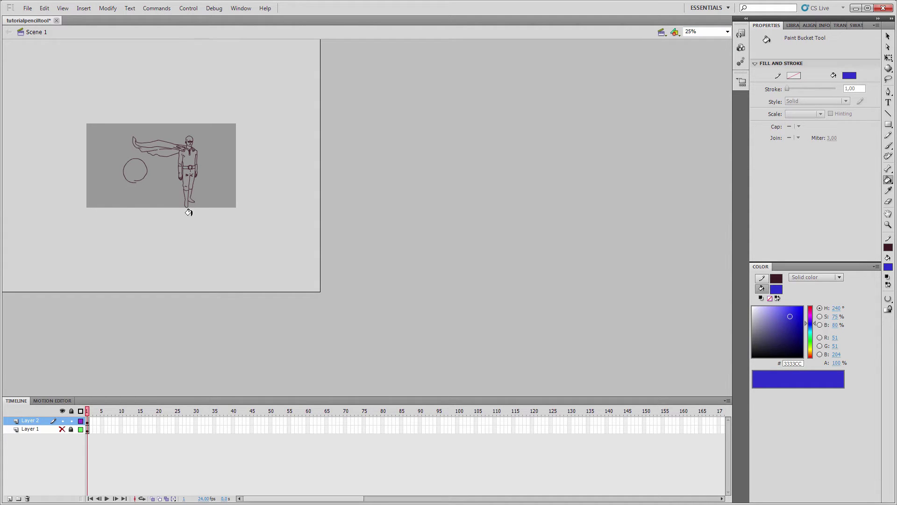
{"action": "left_click", "coordinate": [134, 173]}
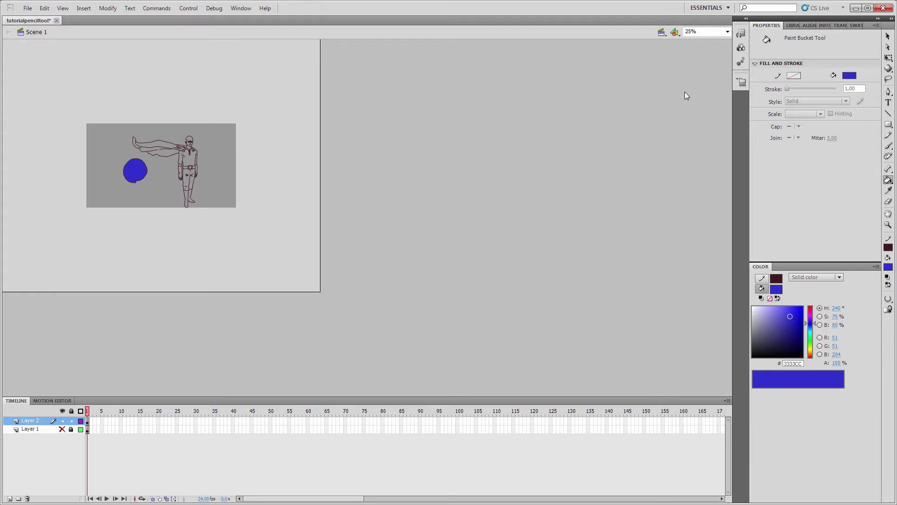
- Inspect the filled circle at 400% and delete its blue fill
{"action": "left_click", "coordinate": [727, 31]}
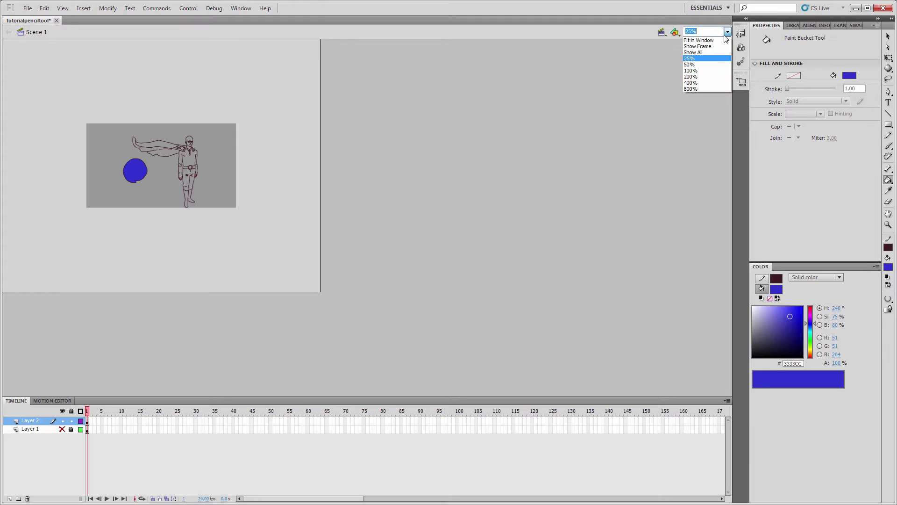
{"action": "left_click", "coordinate": [708, 76]}
{"action": "left_click", "coordinate": [727, 31]}
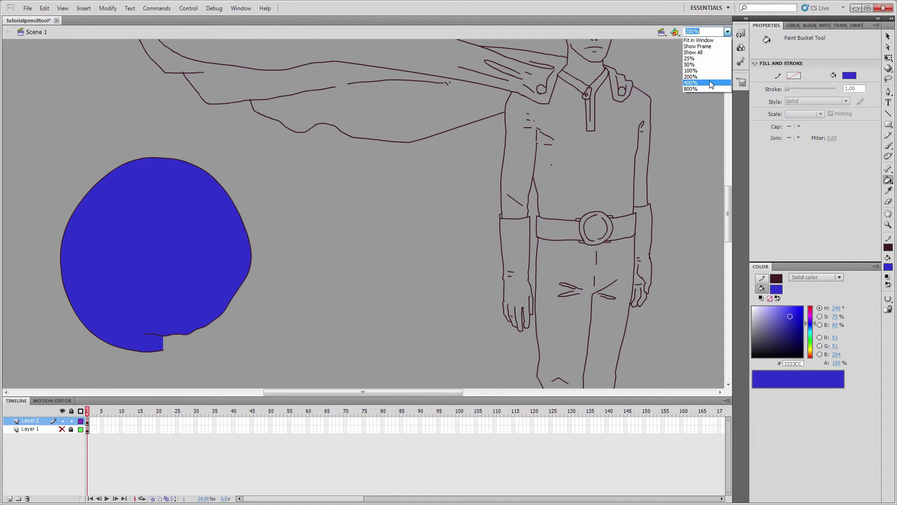
{"action": "left_click", "coordinate": [711, 82]}
{"action": "left_click_drag", "start_coordinate": [226, 263], "coordinate": [566, 144]}
{"action": "left_click", "coordinate": [314, 229], "text": "ctrl"}
{"action": "key", "text": "Delete"}
{"action": "key", "text": "k"}
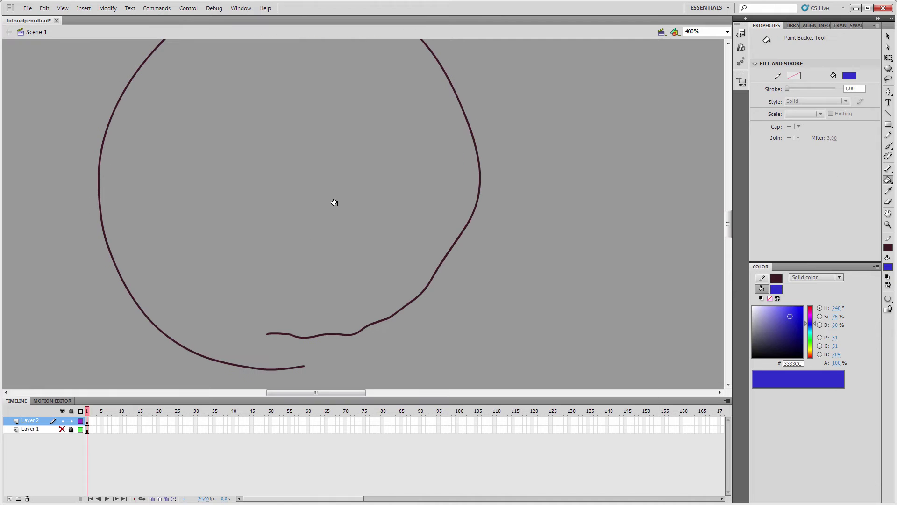
- Delete the unclosed circle outline from the tutorialpenciltool drawing
{"action": "left_click", "coordinate": [727, 31]}
{"action": "left_click", "coordinate": [700, 76]}
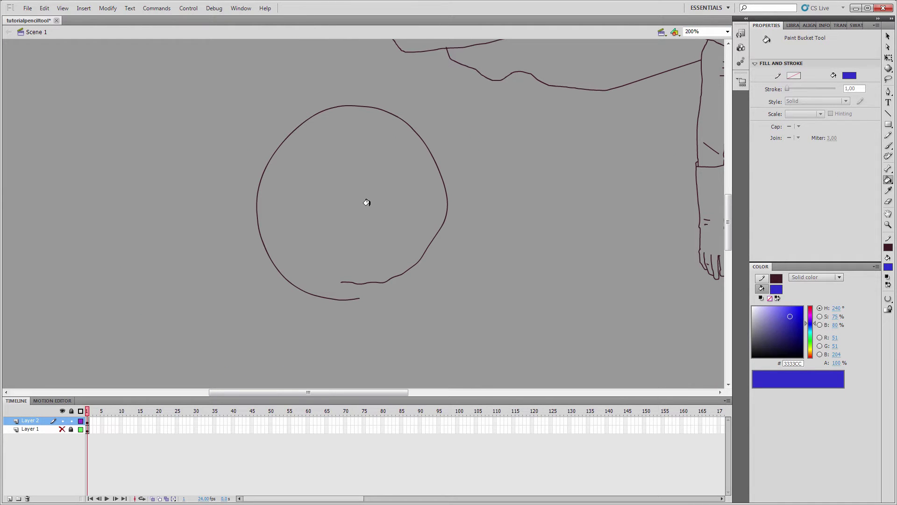
{"action": "left_click_drag", "start_coordinate": [479, 359], "coordinate": [182, 80]}
{"action": "key", "text": "Delete"}
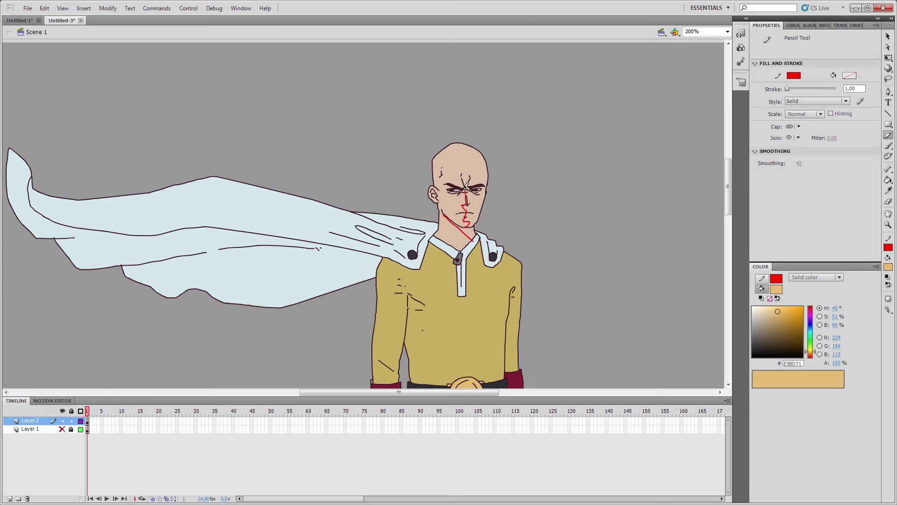
- Undo the last red stroke and draw a jagged red shadow boundary down the middle of the hero's head
{"action": "key", "text": "ctrl+z"}
{"action": "left_click_drag", "start_coordinate": [479, 185], "coordinate": [455, 138]}
{"action": "left_click_drag", "start_coordinate": [404, 202], "coordinate": [342, 132]}
- Mix the greyish skin shadow #A1918C from the skin tone and fill the shaded side of the face with it
{"action": "left_click", "coordinate": [887, 266]}
{"action": "left_click", "coordinate": [392, 174]}
{"action": "left_click", "coordinate": [759, 321]}
{"action": "left_click_drag", "start_coordinate": [810, 353], "coordinate": [810, 355]}
{"action": "key", "text": "k"}
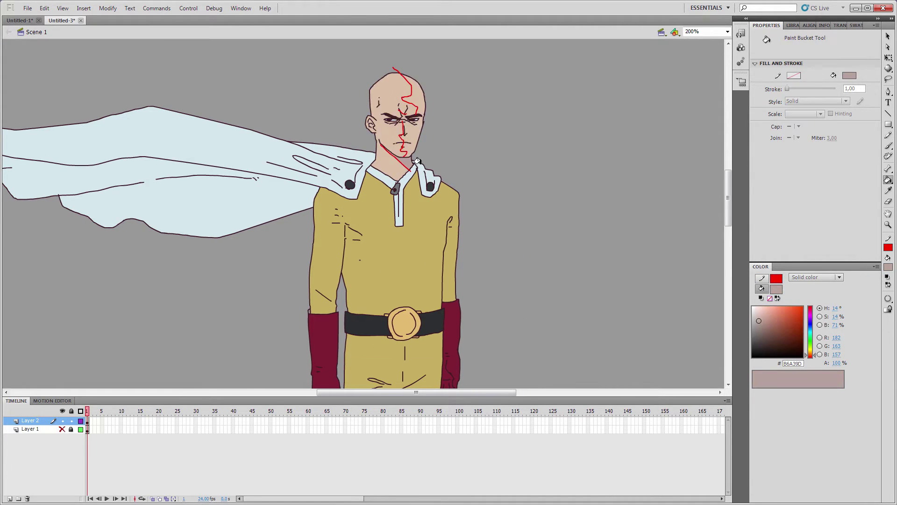
{"action": "scroll", "coordinate": [415, 151], "scroll_direction": "up", "scroll_amount": 2}
{"action": "left_click", "coordinate": [409, 158]}
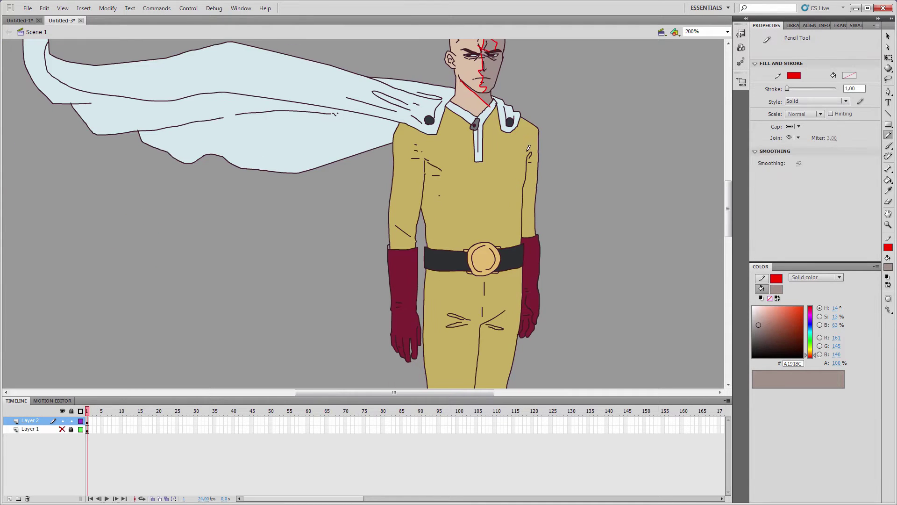
- Outline the suit's shadows with jagged red pencil lines from the collar over torso and belt to the knee, including the sleeve and armpit
{"action": "mouse_move", "coordinate": [488, 242]}
{"action": "left_mouse_down"}
{"action": "mouse_move", "coordinate": [490, 213]}
{"action": "mouse_move", "coordinate": [473, 236]}
{"action": "mouse_move", "coordinate": [496, 214]}
{"action": "mouse_move", "coordinate": [504, 179]}
{"action": "left_mouse_up"}
{"action": "key", "text": "ctrl+z"}
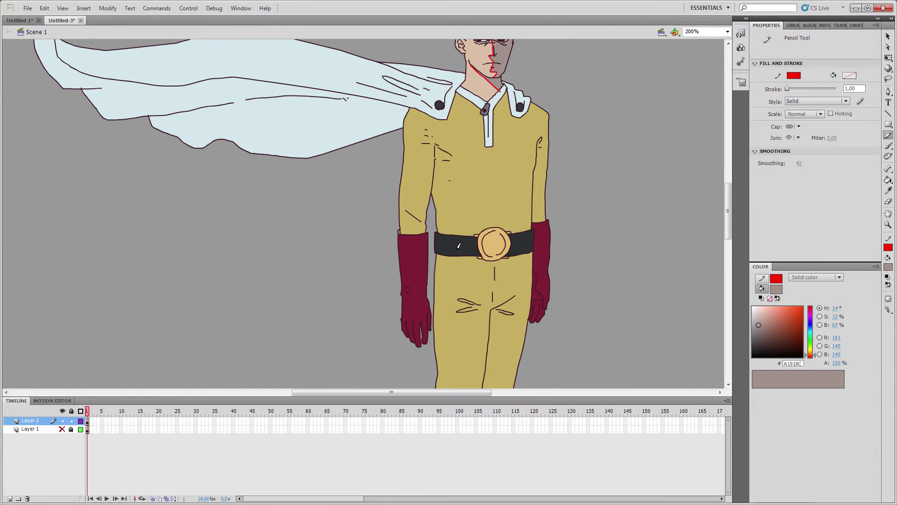
{"action": "left_click_drag", "start_coordinate": [458, 248], "coordinate": [485, 166]}
{"action": "left_click_drag", "start_coordinate": [506, 115], "coordinate": [501, 91]}
{"action": "left_click_drag", "start_coordinate": [506, 278], "coordinate": [525, 174]}
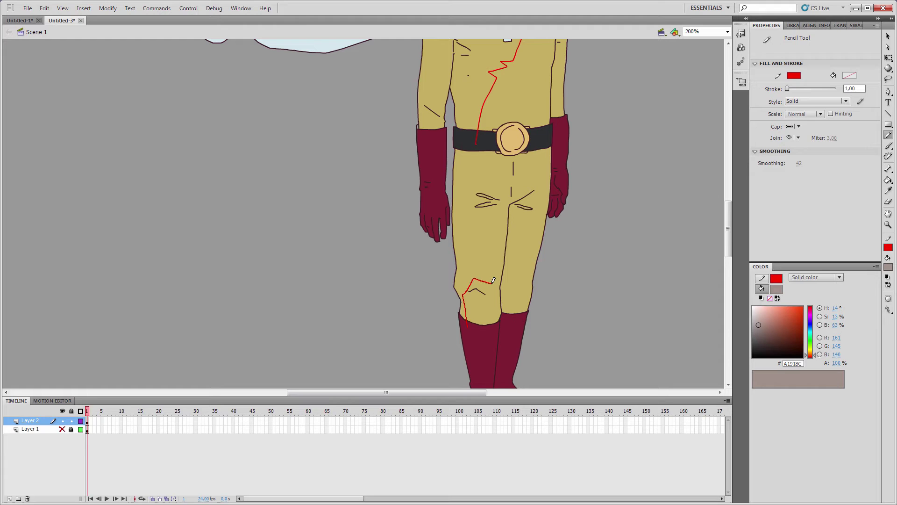
{"action": "mouse_move", "coordinate": [492, 209]}
{"action": "left_mouse_down"}
{"action": "mouse_move", "coordinate": [477, 147]}
{"action": "mouse_move", "coordinate": [485, 267]}
{"action": "mouse_move", "coordinate": [480, 209]}
{"action": "left_mouse_up"}
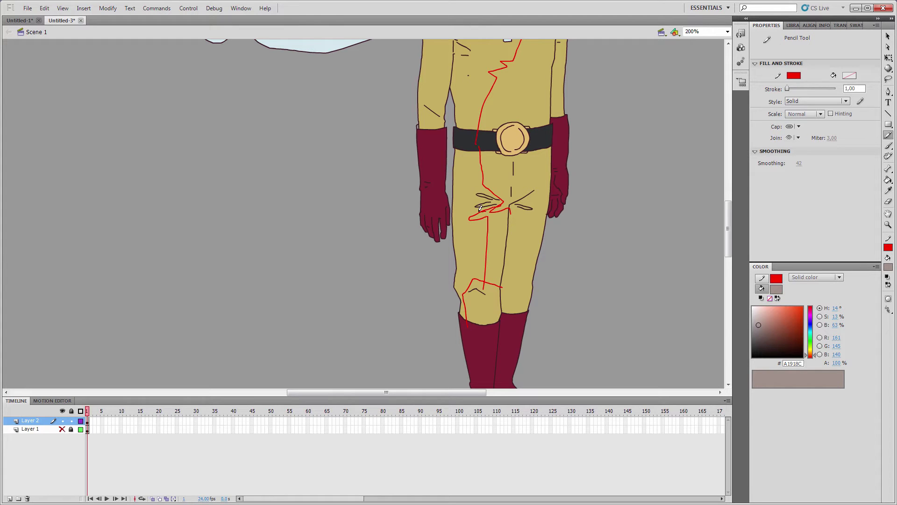
{"action": "scroll", "coordinate": [476, 145], "scroll_direction": "up", "scroll_amount": 3}
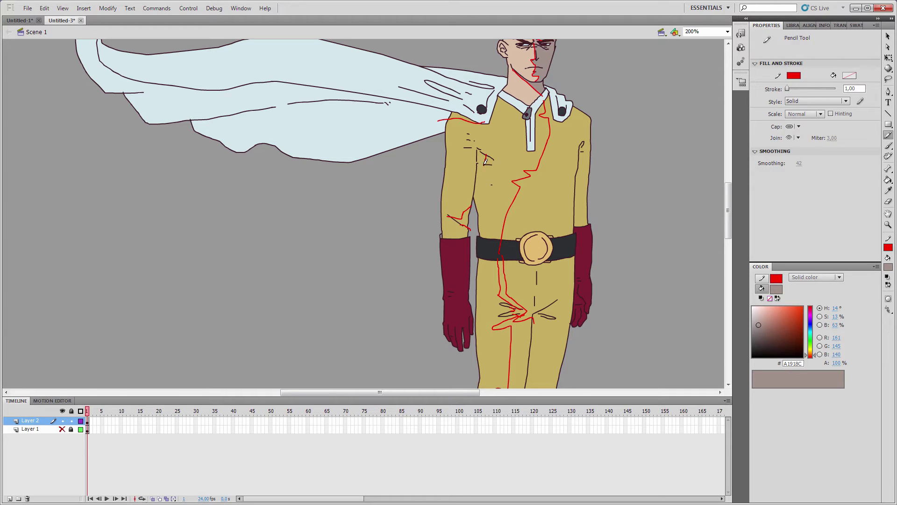
{"action": "left_click_drag", "start_coordinate": [484, 165], "coordinate": [478, 232]}
- Try greyish brown #938C81 as the shadow color on the shaded side of the torso
{"action": "key", "text": "k"}
{"action": "left_click", "coordinate": [776, 289]}
{"action": "left_click", "coordinate": [556, 214]}
{"action": "left_click", "coordinate": [763, 326]}
{"action": "left_click", "coordinate": [551, 211]}
{"action": "left_click", "coordinate": [760, 322]}
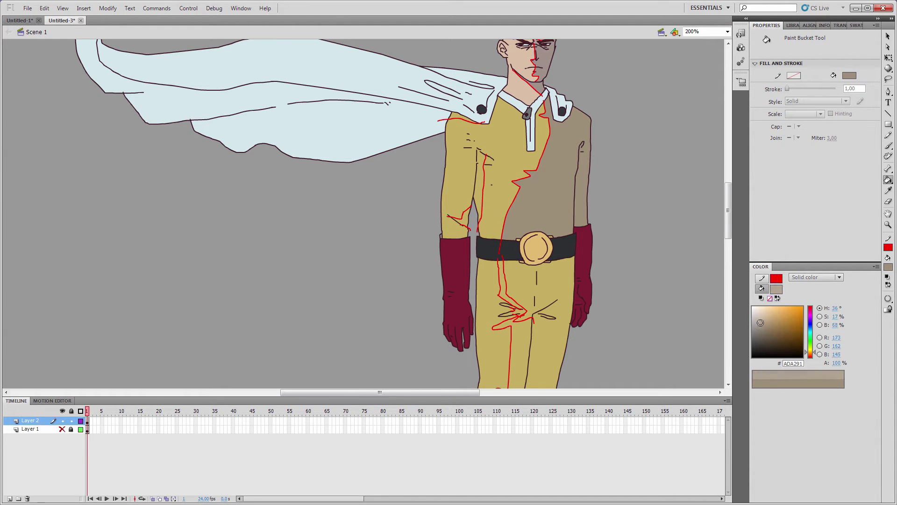
{"action": "left_click_drag", "start_coordinate": [761, 322], "coordinate": [758, 327]}
{"action": "left_click", "coordinate": [546, 199]}
{"action": "left_click_drag", "start_coordinate": [575, 194], "coordinate": [559, 224]}
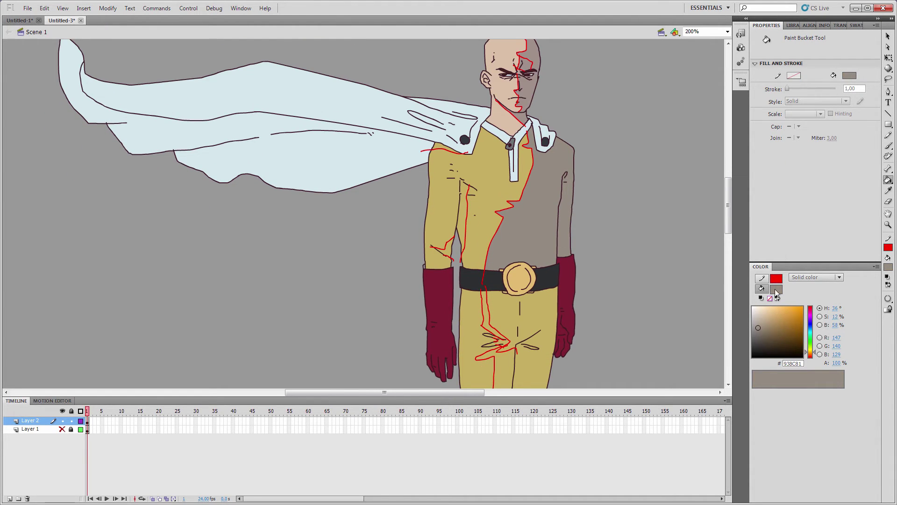
- Mix olive #868E5B from the suit's yellow and fill the shaded side of the torso, sleeve and trousers
{"action": "left_click", "coordinate": [776, 290]}
{"action": "left_click", "coordinate": [548, 299]}
{"action": "left_click", "coordinate": [770, 328]}
{"action": "left_click_drag", "start_coordinate": [810, 351], "coordinate": [811, 348]}
{"action": "left_click", "coordinate": [540, 213]}
{"action": "left_click_drag", "start_coordinate": [545, 216], "coordinate": [554, 170]}
{"action": "left_click", "coordinate": [540, 266]}
{"action": "left_click", "coordinate": [512, 318]}
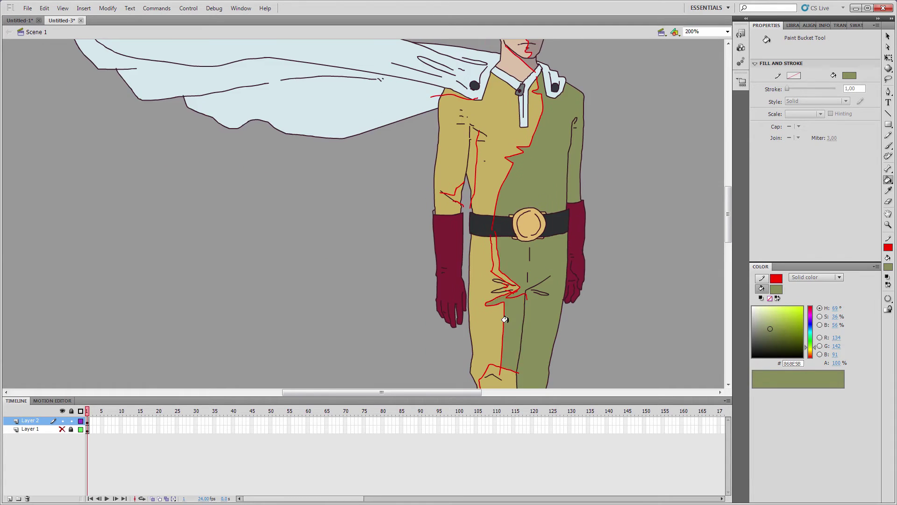
- Undo the stray fill and fill the narrow shadow strip along the hip creases with olive #868E5B at 400%
{"action": "mouse_move", "coordinate": [504, 320]}
{"action": "left_mouse_down"}
{"action": "mouse_move", "coordinate": [514, 301]}
{"action": "mouse_move", "coordinate": [518, 314]}
{"action": "left_mouse_up"}
{"action": "left_click", "coordinate": [520, 306]}
{"action": "key", "text": "ctrl+z"}
{"action": "left_click", "coordinate": [727, 32]}
{"action": "left_click", "coordinate": [701, 94]}
{"action": "left_click_drag", "start_coordinate": [686, 378], "coordinate": [557, 282]}
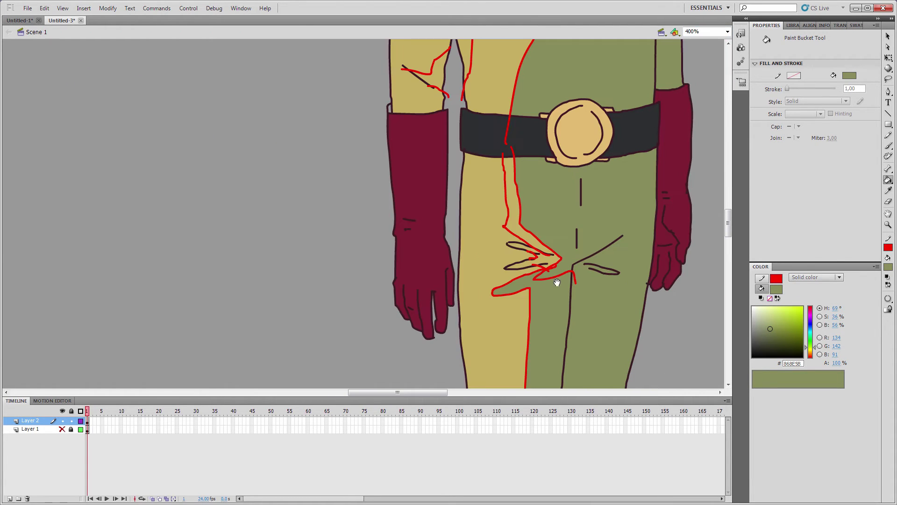
{"action": "left_click", "coordinate": [523, 232]}
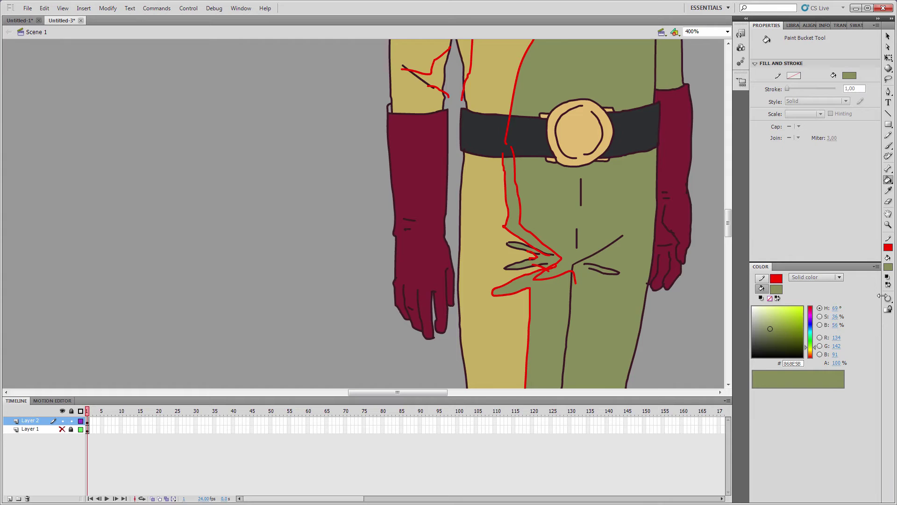
- Fill the sleeve's elbow shadow with olive #868E5B and undo the trial fill beside the torso
{"action": "left_click", "coordinate": [439, 71]}
{"action": "left_click_drag", "start_coordinate": [458, 73], "coordinate": [460, 207]}
{"action": "left_click", "coordinate": [446, 201]}
{"action": "key", "text": "ctrl+z"}
- Close the gap in the torso's side shadow outline with a pencil line and fill the remaining suit shadows with olive
{"action": "mouse_move", "coordinate": [474, 108]}
{"action": "left_mouse_down"}
{"action": "mouse_move", "coordinate": [454, 206]}
{"action": "mouse_move", "coordinate": [444, 201]}
{"action": "left_mouse_up"}
{"action": "key", "text": "y"}
{"action": "mouse_move", "coordinate": [449, 167]}
{"action": "left_mouse_down"}
{"action": "mouse_move", "coordinate": [465, 185]}
{"action": "mouse_move", "coordinate": [444, 197]}
{"action": "left_mouse_up"}
{"action": "key", "text": "k"}
{"action": "left_click", "coordinate": [450, 210]}
{"action": "left_click", "coordinate": [400, 101]}
- Remove the red shadow guide lines from the hero's head, suit and trousers
{"action": "mouse_move", "coordinate": [480, 275]}
{"action": "left_mouse_down"}
{"action": "mouse_move", "coordinate": [363, 299]}
{"action": "mouse_move", "coordinate": [379, 370]}
{"action": "left_mouse_up"}
{"action": "left_click", "coordinate": [727, 32]}
{"action": "left_click", "coordinate": [701, 79]}
{"action": "left_click_drag", "start_coordinate": [475, 206], "coordinate": [539, 236]}
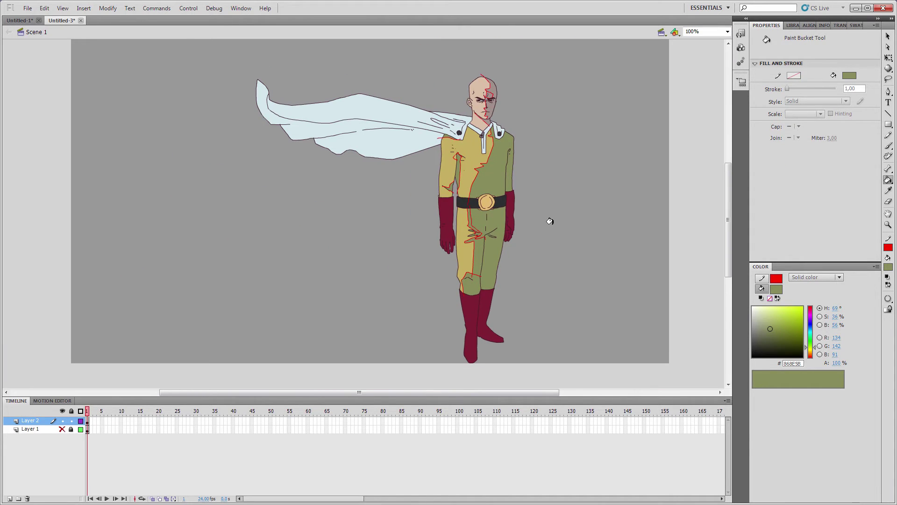
{"action": "key", "text": "y"}
{"action": "left_click_drag", "start_coordinate": [502, 121], "coordinate": [492, 160]}
{"action": "key", "text": "ctrl+z"}
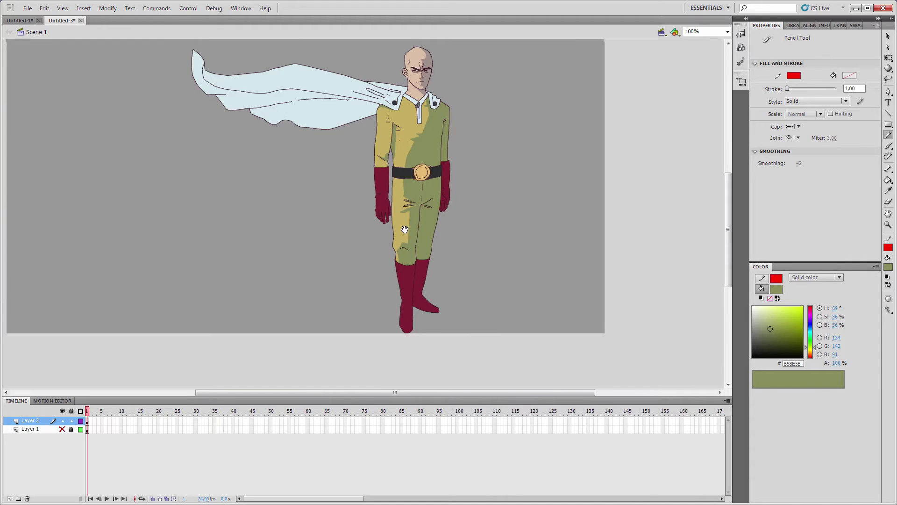
{"action": "left_click", "coordinate": [727, 31]}
{"action": "left_click", "coordinate": [692, 72]}
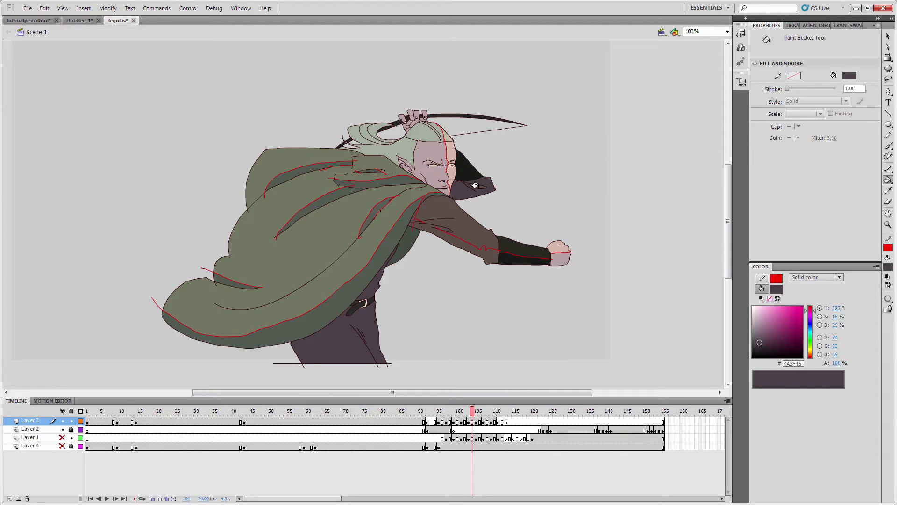
- Scribble red pencil lines across the archer in the legolas drawing, then select all red lines and delete them together
{"action": "key", "text": "y"}
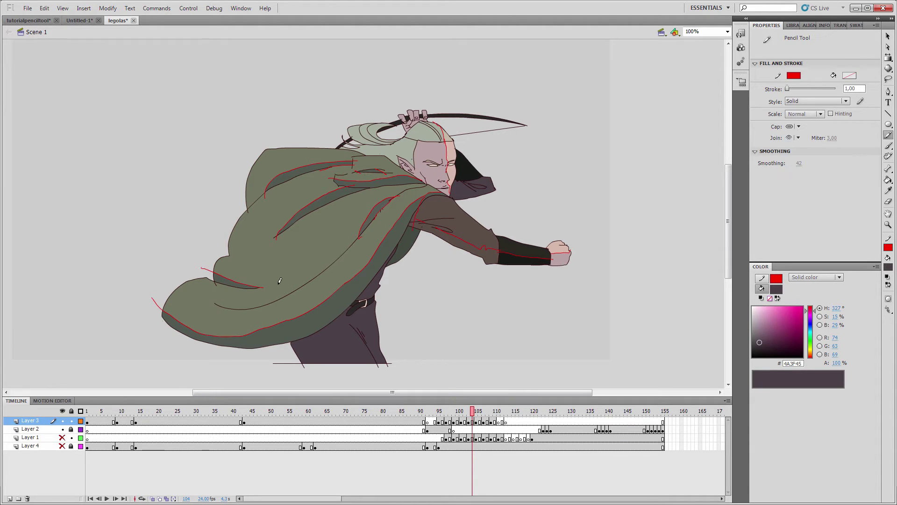
{"action": "mouse_move", "coordinate": [240, 283]}
{"action": "left_mouse_down"}
{"action": "mouse_move", "coordinate": [336, 233]}
{"action": "mouse_move", "coordinate": [421, 150]}
{"action": "mouse_move", "coordinate": [397, 267]}
{"action": "mouse_move", "coordinate": [514, 164]}
{"action": "mouse_move", "coordinate": [559, 266]}
{"action": "mouse_move", "coordinate": [570, 234]}
{"action": "mouse_move", "coordinate": [470, 280]}
{"action": "left_mouse_up"}
{"action": "mouse_move", "coordinate": [206, 329]}
{"action": "left_mouse_down"}
{"action": "mouse_move", "coordinate": [277, 208]}
{"action": "mouse_move", "coordinate": [340, 146]}
{"action": "left_mouse_up"}
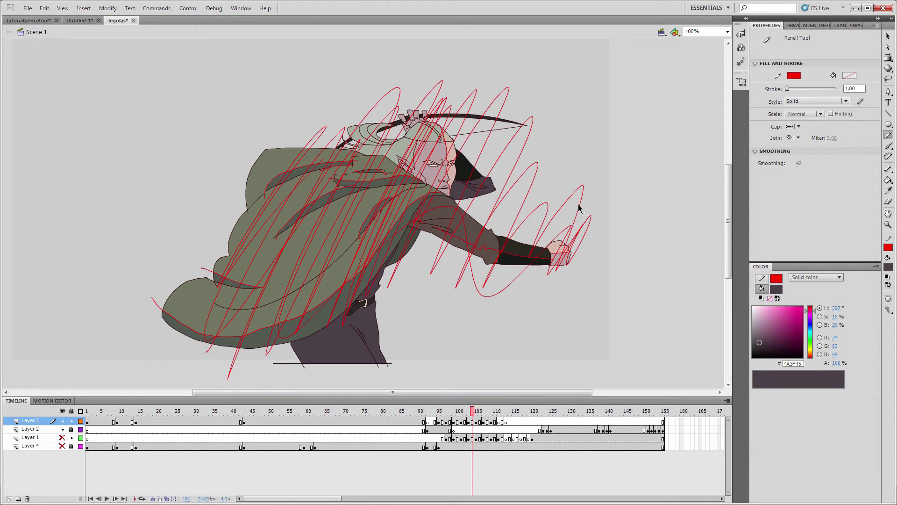
{"action": "key", "text": "ctrl+a"}
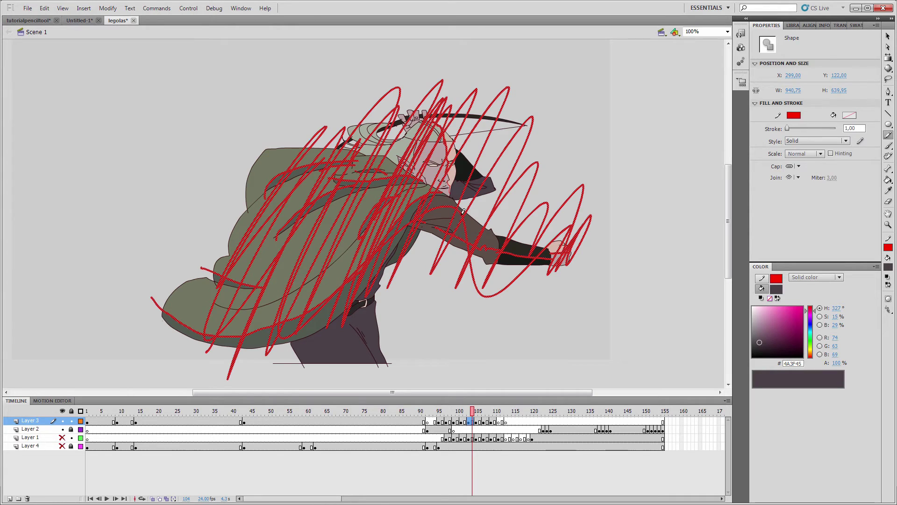
{"action": "key", "text": "Delete"}
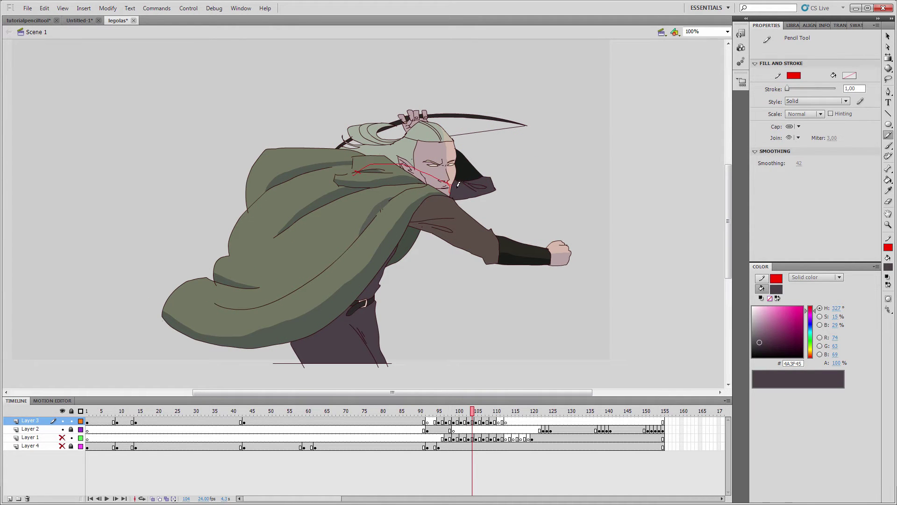
- Try drawing a red pencil line from the archer's cloak to the face and deleting it, and undo the last change
{"action": "left_click_drag", "start_coordinate": [457, 187], "coordinate": [462, 192]}
{"action": "left_click", "coordinate": [461, 191], "text": "ctrl"}
{"action": "left_click", "coordinate": [401, 164], "text": "ctrl"}
{"action": "key", "text": "Delete"}
{"action": "key", "text": "ctrl+z"}
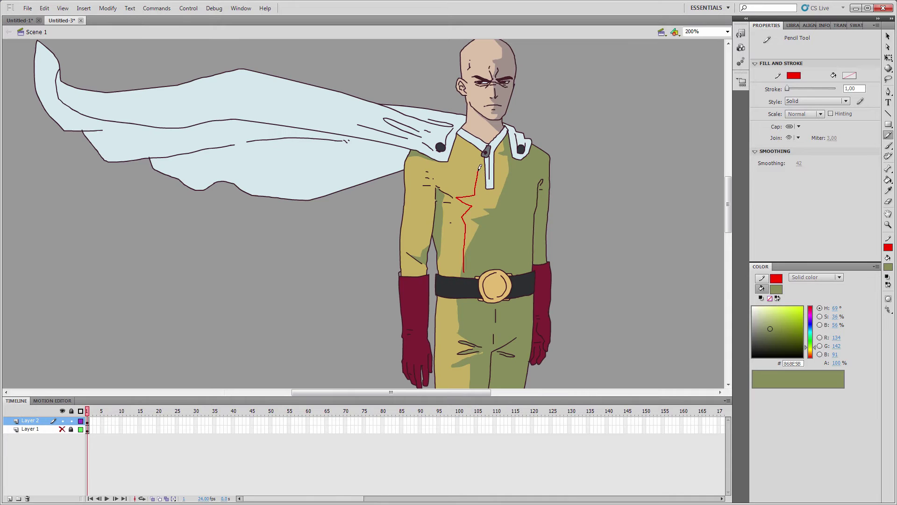
- Redraw the torso's shadow boundary further into the yellow area with a jagged red line and fill up to it with olive #868E5B
{"action": "mouse_move", "coordinate": [463, 274]}
{"action": "left_mouse_down"}
{"action": "mouse_move", "coordinate": [464, 216]}
{"action": "mouse_move", "coordinate": [483, 147]}
{"action": "left_mouse_up"}
{"action": "mouse_move", "coordinate": [505, 109]}
{"action": "left_mouse_down"}
{"action": "mouse_move", "coordinate": [483, 175]}
{"action": "mouse_move", "coordinate": [493, 202]}
{"action": "left_mouse_up"}
{"action": "left_click", "coordinate": [494, 202], "text": "ctrl"}
{"action": "key", "text": "Delete"}
{"action": "left_click", "coordinate": [888, 298]}
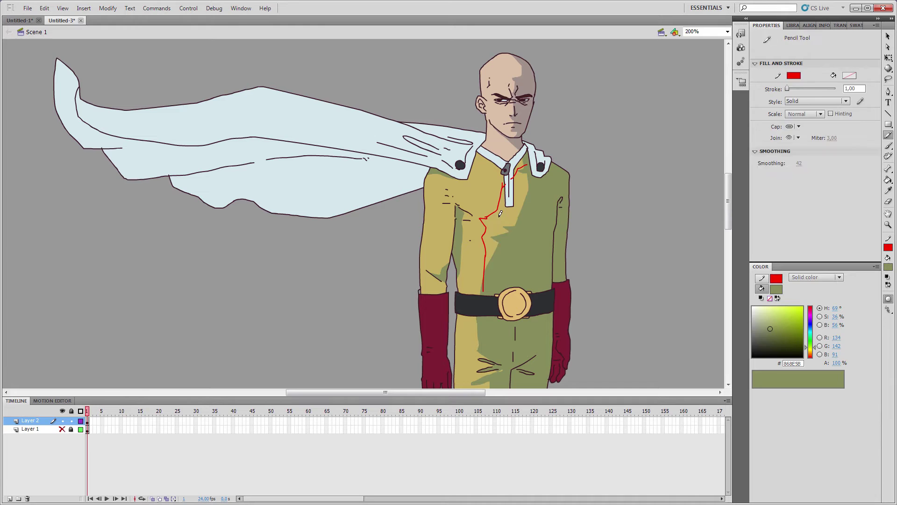
{"action": "key", "text": "k"}
{"action": "left_click", "coordinate": [499, 226]}
- Delete the red guide line along the torso's new shadow edge and turn off Object Drawing
{"action": "key", "text": "y"}
{"action": "left_click", "coordinate": [499, 207], "text": "ctrl"}
{"action": "key", "text": "Delete"}
{"action": "key", "text": "j"}
{"action": "double_click", "coordinate": [513, 178], "text": "ctrl"}
{"action": "key", "text": "Delete"}
{"action": "double_click", "coordinate": [485, 248], "text": "ctrl"}
{"action": "key", "text": "Delete"}
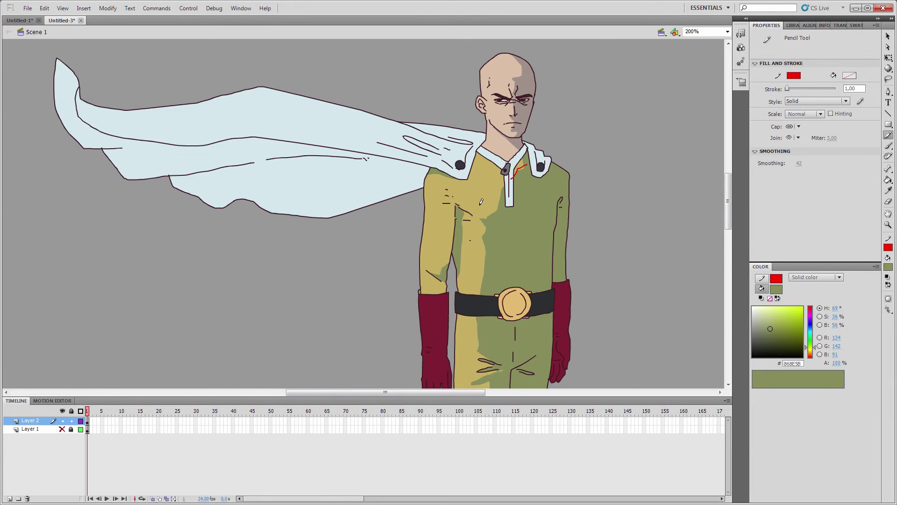
- Mark the shadow boundary on the belt buckle with a red line and fill its shaded part with a darker tan
{"action": "left_click_drag", "start_coordinate": [436, 240], "coordinate": [466, 160]}
{"action": "left_click_drag", "start_coordinate": [451, 217], "coordinate": [452, 332]}
{"action": "mouse_move", "coordinate": [519, 276]}
{"action": "left_mouse_down"}
{"action": "mouse_move", "coordinate": [512, 257]}
{"action": "mouse_move", "coordinate": [523, 240]}
{"action": "left_mouse_up"}
{"action": "key", "text": "k"}
{"action": "left_click", "coordinate": [888, 267]}
{"action": "left_click", "coordinate": [525, 257]}
{"action": "left_click", "coordinate": [770, 321]}
{"action": "left_click", "coordinate": [522, 258]}
- Mix dark purple #5B1C3E from the glove's red and fill the shaded-side glove and the rear boot
{"action": "key", "text": "y"}
{"action": "mouse_move", "coordinate": [472, 339]}
{"action": "left_mouse_down"}
{"action": "mouse_move", "coordinate": [488, 285]}
{"action": "mouse_move", "coordinate": [479, 208]}
{"action": "left_mouse_up"}
{"action": "left_click", "coordinate": [888, 267]}
{"action": "left_click", "coordinate": [577, 155]}
{"action": "left_click", "coordinate": [786, 339]}
{"action": "left_click", "coordinate": [811, 311]}
{"action": "key", "text": "k"}
{"action": "left_click", "coordinate": [578, 149]}
{"action": "left_click", "coordinate": [528, 343]}
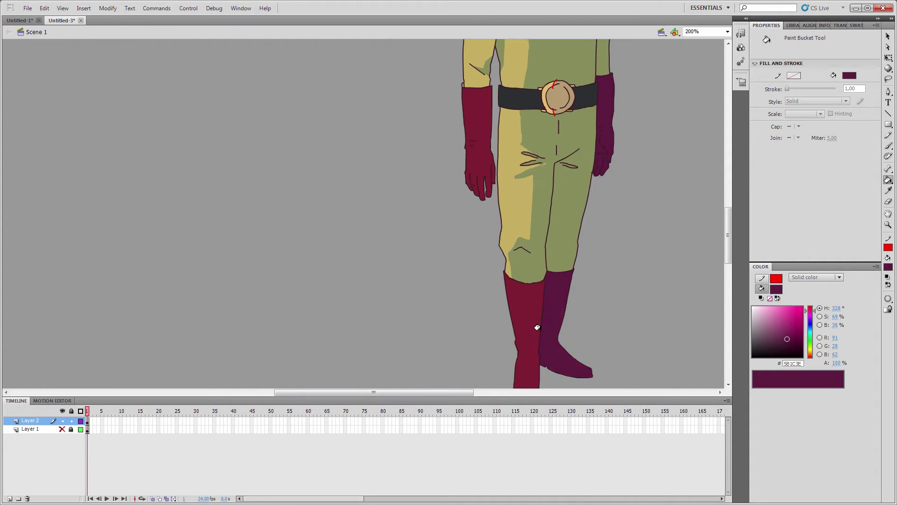
- Draw a jagged red shadow boundary down the front boot and delete the stray end outside its edge
{"action": "left_click_drag", "start_coordinate": [516, 283], "coordinate": [519, 167]}
{"action": "key", "text": "y"}
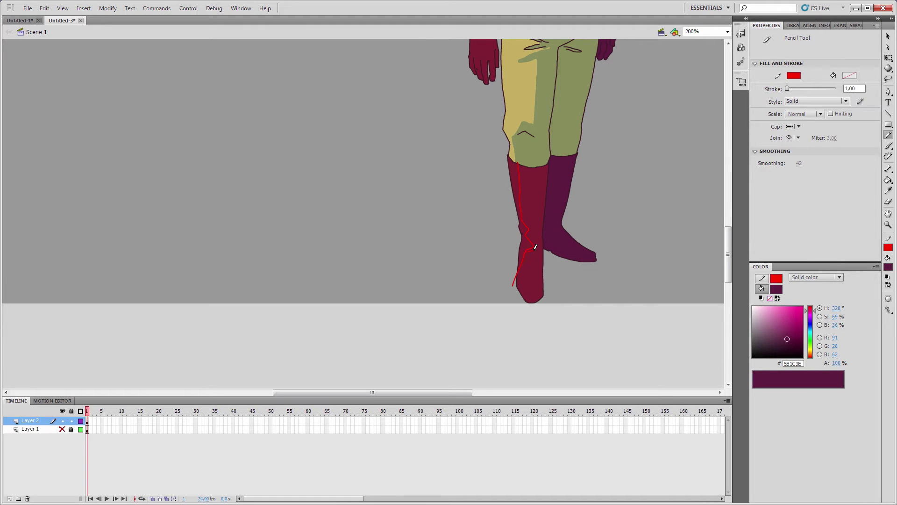
{"action": "left_click_drag", "start_coordinate": [534, 249], "coordinate": [544, 255]}
{"action": "left_click", "coordinate": [515, 277], "text": "ctrl"}
{"action": "key", "text": "Delete"}
- Fill the front boot's shaded part with dark purple #5B1C3E and draw a red shadow line across the other glove's fingers
{"action": "mouse_move", "coordinate": [484, 204]}
{"action": "left_mouse_down"}
{"action": "mouse_move", "coordinate": [482, 288]}
{"action": "mouse_move", "coordinate": [473, 79]}
{"action": "mouse_move", "coordinate": [481, 332]}
{"action": "mouse_move", "coordinate": [503, 214]}
{"action": "left_mouse_up"}
{"action": "key", "text": "k"}
{"action": "left_click", "coordinate": [532, 315]}
{"action": "key", "text": "y"}
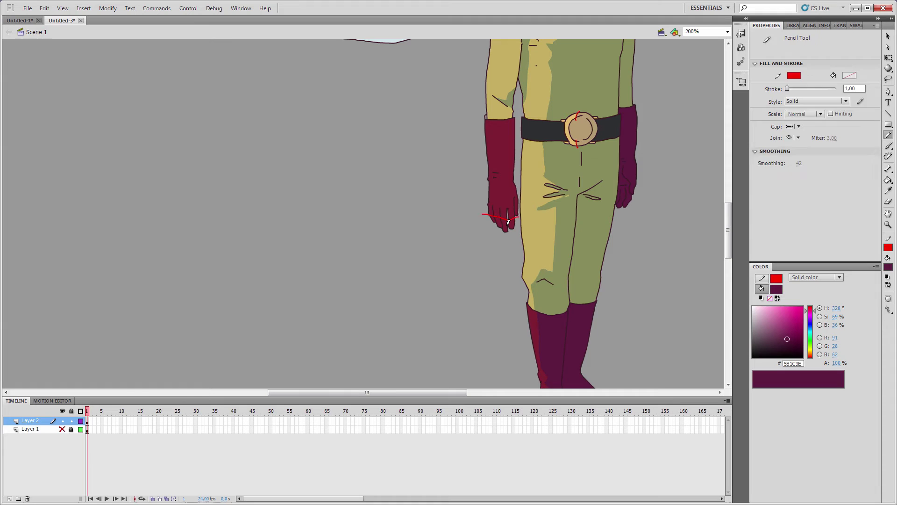
- Fill the glove's fingertips below the red shadow line with dark purple #5B1C3E and delete the red line pieces
{"action": "key", "text": "k"}
{"action": "left_click", "coordinate": [513, 225]}
{"action": "left_click", "coordinate": [503, 225]}
{"action": "left_click", "coordinate": [485, 214], "text": "ctrl"}
{"action": "key", "text": "Delete"}
{"action": "left_click", "coordinate": [508, 220], "text": "ctrl"}
{"action": "key", "text": "Delete"}
- Draw a short red shadow boundary at the glove's thumb, shade the part behind it and delete the line
{"action": "mouse_move", "coordinate": [459, 248]}
{"action": "left_mouse_down"}
{"action": "mouse_move", "coordinate": [461, 282]}
{"action": "mouse_move", "coordinate": [392, 223]}
{"action": "left_mouse_up"}
{"action": "key", "text": "y"}
{"action": "left_click_drag", "start_coordinate": [448, 162], "coordinate": [454, 177]}
{"action": "key", "text": "k"}
{"action": "left_click", "coordinate": [451, 169], "text": "ctrl"}
{"action": "key", "text": "Delete"}
- Mix the darker grey-blue #8EA9AA from the cape color and fill the cape's underside areas with it
{"action": "mouse_move", "coordinate": [394, 164]}
{"action": "left_mouse_down"}
{"action": "mouse_move", "coordinate": [388, 300]}
{"action": "mouse_move", "coordinate": [501, 387]}
{"action": "left_mouse_up"}
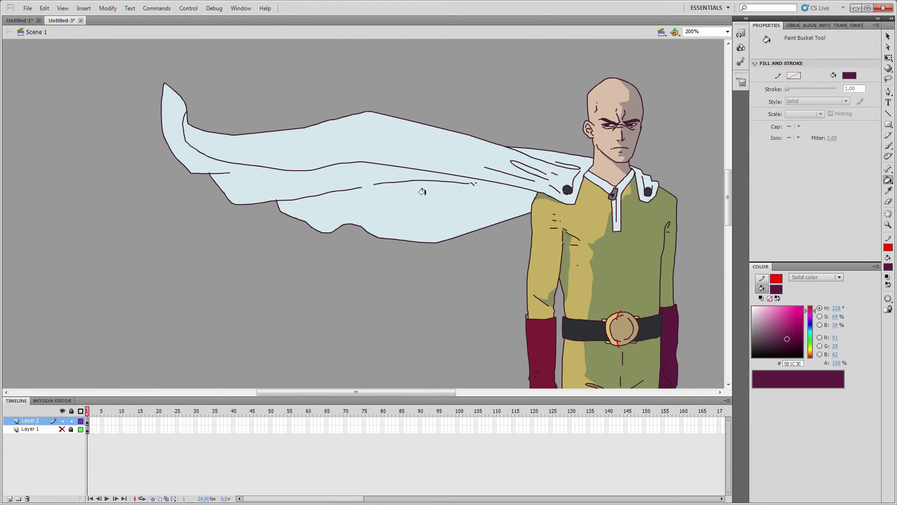
{"action": "left_click", "coordinate": [888, 267]}
{"action": "left_click", "coordinate": [496, 201]}
{"action": "left_click", "coordinate": [759, 319]}
{"action": "left_click", "coordinate": [484, 210]}
{"action": "left_click", "coordinate": [811, 331]}
{"action": "left_click", "coordinate": [482, 211]}
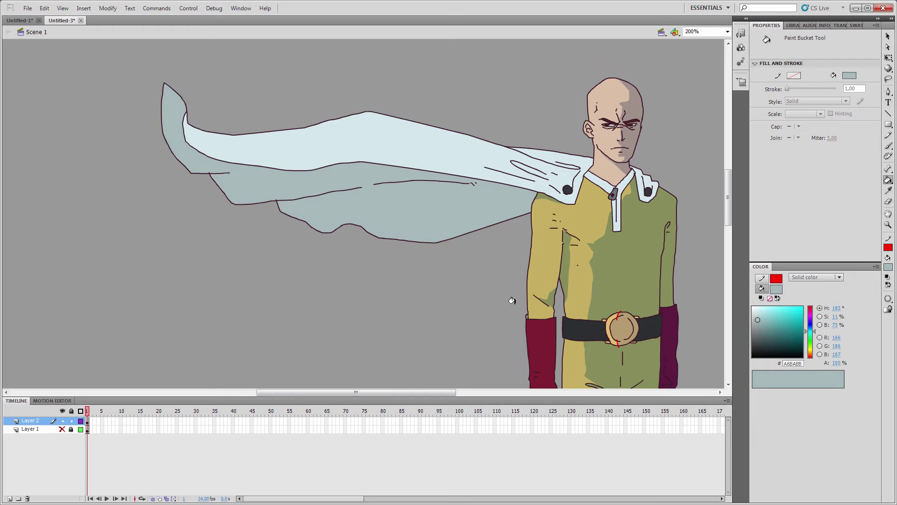
{"action": "left_click", "coordinate": [760, 323]}
{"action": "left_click", "coordinate": [447, 228]}
- Mark shadow boundaries on the cape's collar edge and upper fold, fill the shaded parts with #8EA9AA and remove the red lines
{"action": "mouse_move", "coordinate": [467, 176]}
{"action": "left_mouse_down"}
{"action": "mouse_move", "coordinate": [467, 302]}
{"action": "mouse_move", "coordinate": [410, 272]}
{"action": "left_mouse_up"}
{"action": "key", "text": "y"}
{"action": "left_click_drag", "start_coordinate": [495, 299], "coordinate": [515, 297]}
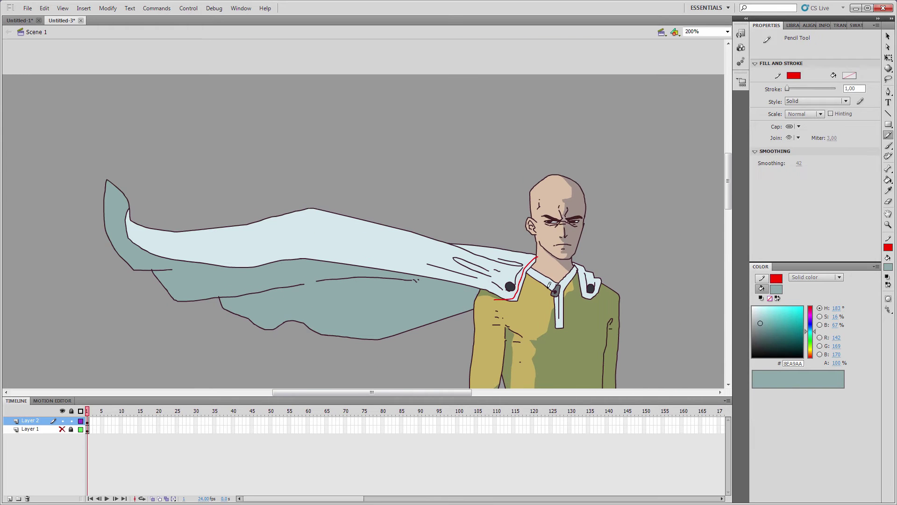
{"action": "key", "text": "ctrl+z"}
{"action": "left_click_drag", "start_coordinate": [462, 251], "coordinate": [519, 267]}
{"action": "key", "text": "k"}
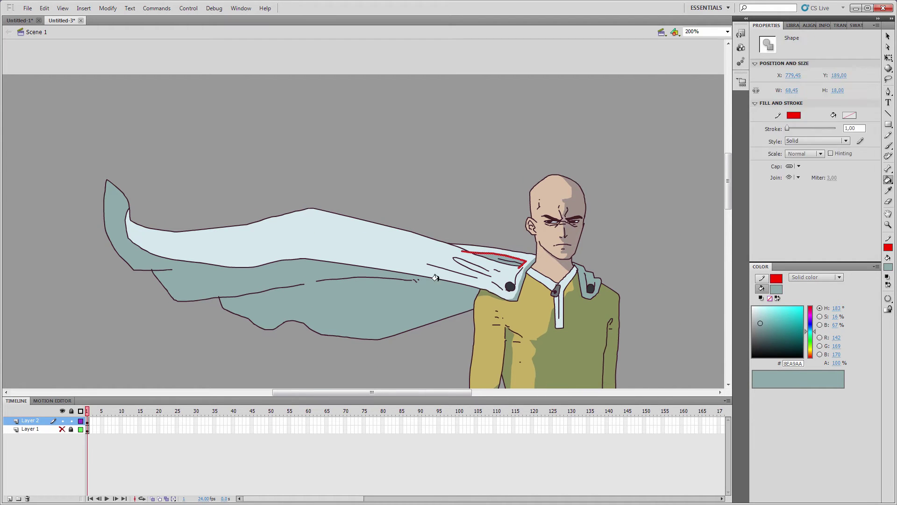
{"action": "key", "text": "Delete"}
- Join the leftover red guide lines on the belt buckle with a scribble and delete them all
{"action": "mouse_move", "coordinate": [437, 304]}
{"action": "left_mouse_down"}
{"action": "mouse_move", "coordinate": [454, 166]}
{"action": "mouse_move", "coordinate": [430, 166]}
{"action": "left_mouse_up"}
{"action": "key", "text": "ctrl+minus"}
{"action": "left_click_drag", "start_coordinate": [566, 205], "coordinate": [591, 165]}
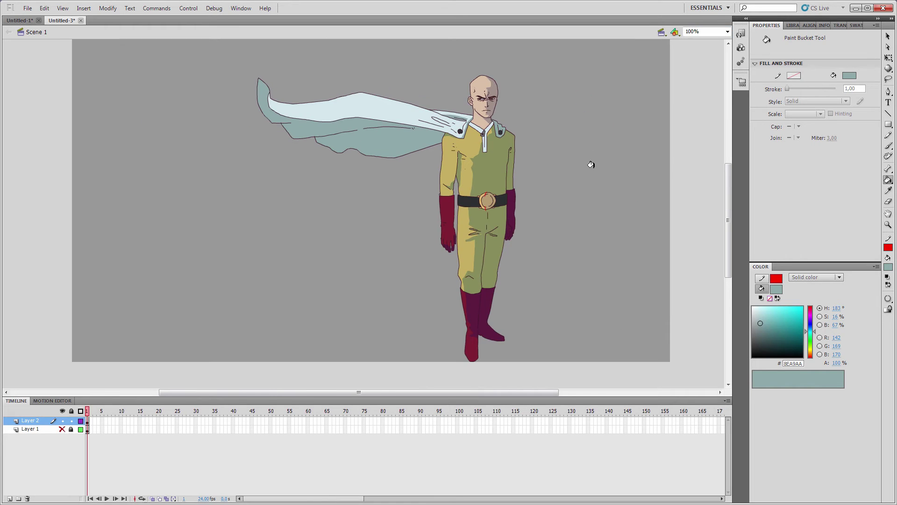
{"action": "key", "text": "y"}
{"action": "left_click_drag", "start_coordinate": [486, 193], "coordinate": [483, 222]}
{"action": "double_click", "coordinate": [484, 219], "text": "ctrl"}
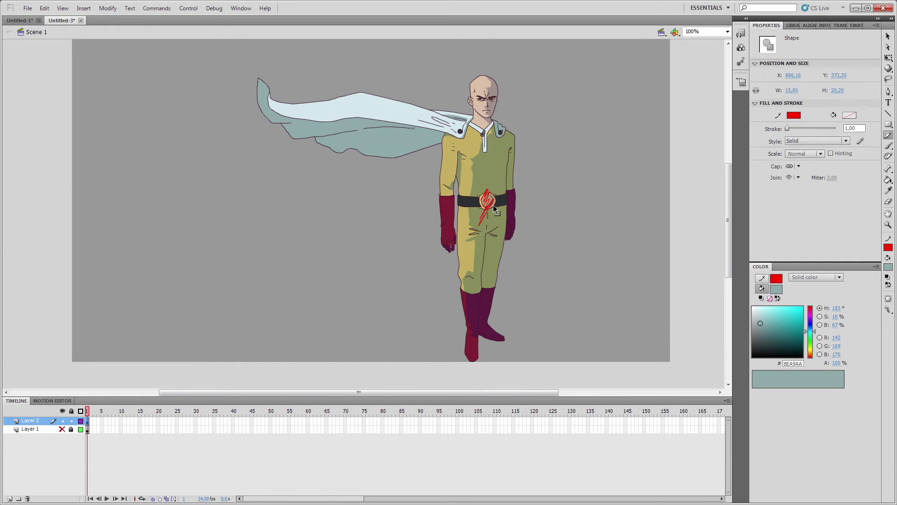
{"action": "key", "text": "Delete"}
{"action": "left_click", "coordinate": [486, 208], "text": "ctrl"}
{"action": "key", "text": "Delete"}
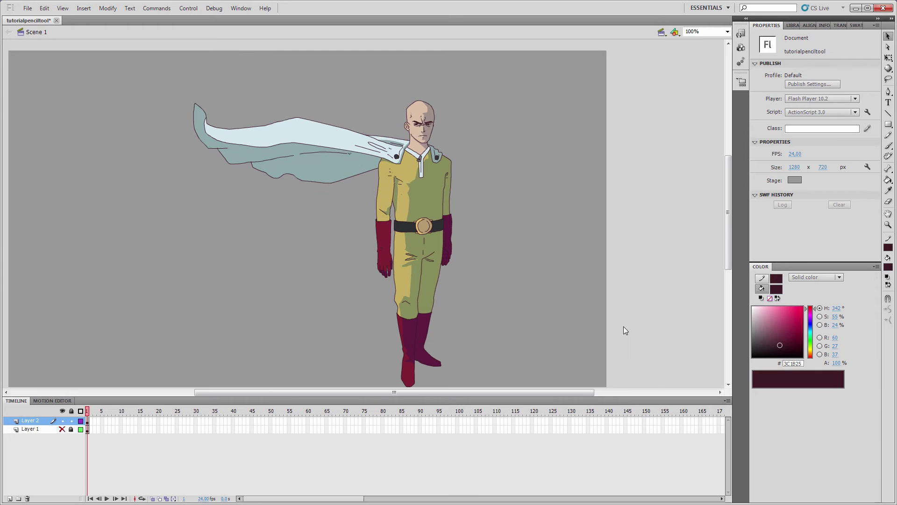
- Copy the whole figure, add a new layer beneath Layer 2 and paste the copy in place there
{"action": "left_click_drag", "start_coordinate": [477, 339], "coordinate": [578, 235]}
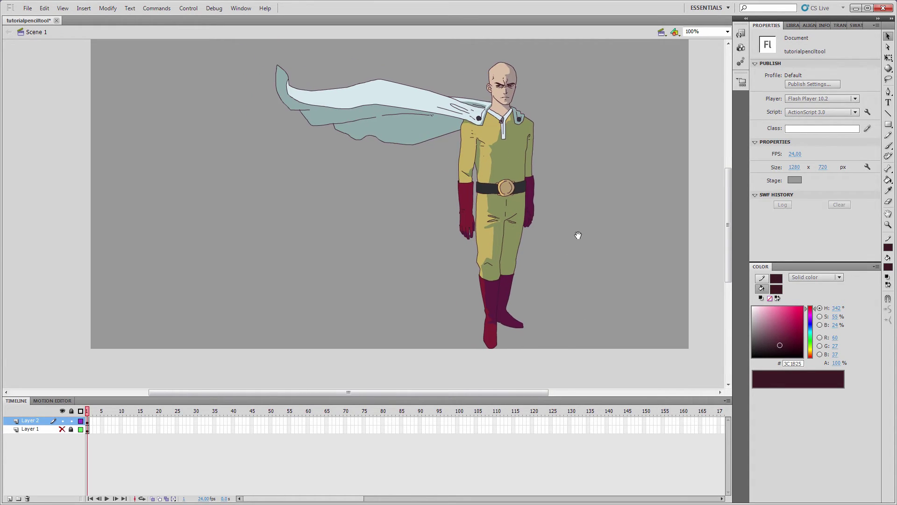
{"action": "left_click_drag", "start_coordinate": [543, 344], "coordinate": [174, 41]}
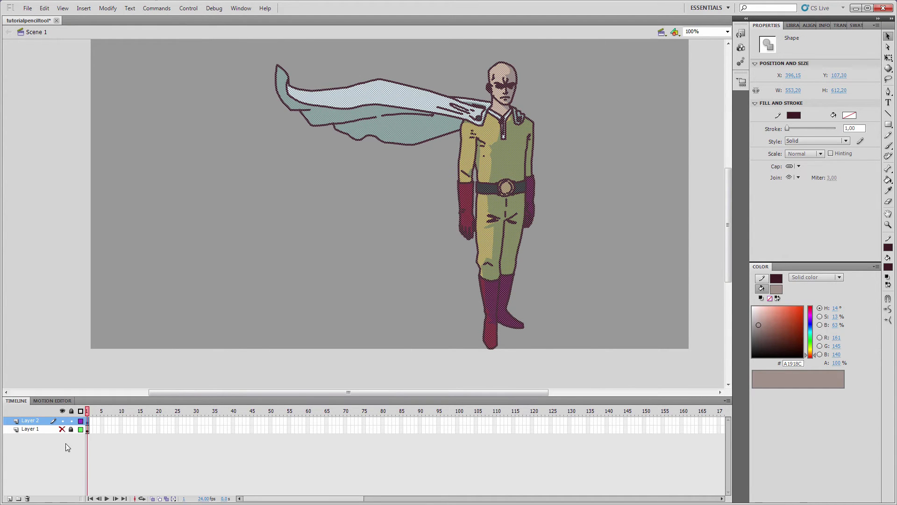
{"action": "left_click", "coordinate": [11, 498]}
{"action": "left_click_drag", "start_coordinate": [41, 421], "coordinate": [42, 433]}
{"action": "right_click", "coordinate": [611, 195]}
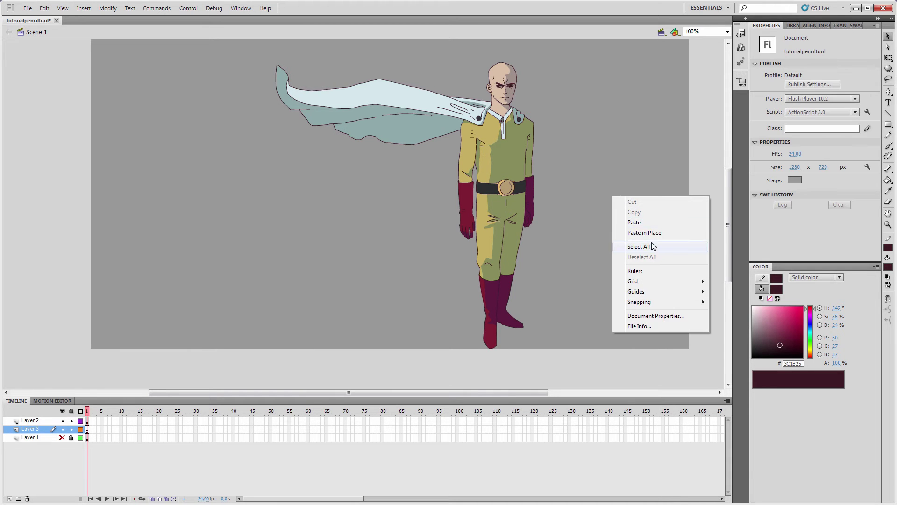
{"action": "left_click", "coordinate": [651, 232]}
{"action": "left_click", "coordinate": [602, 97]}
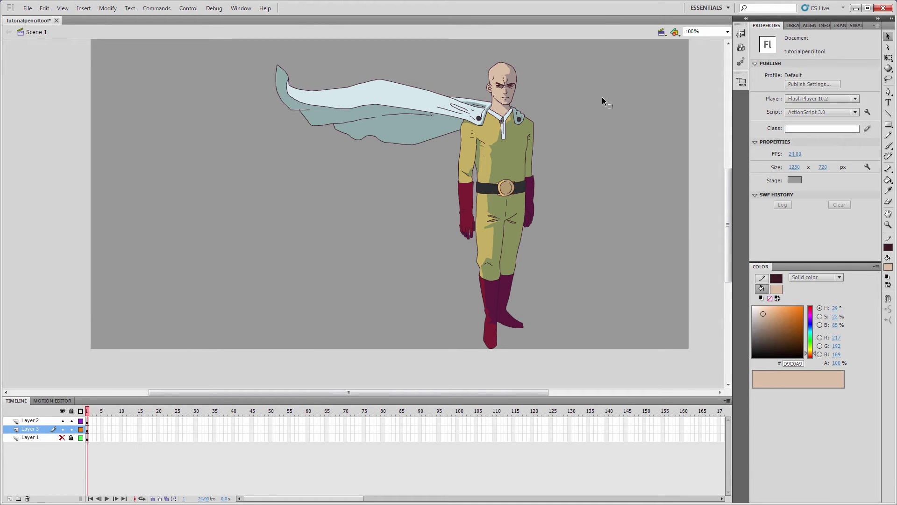
- Set the stroke of the copied figure on Layer 3 to 4 for a thicker outer contour and test the movie
{"action": "key", "text": "ctrl+a"}
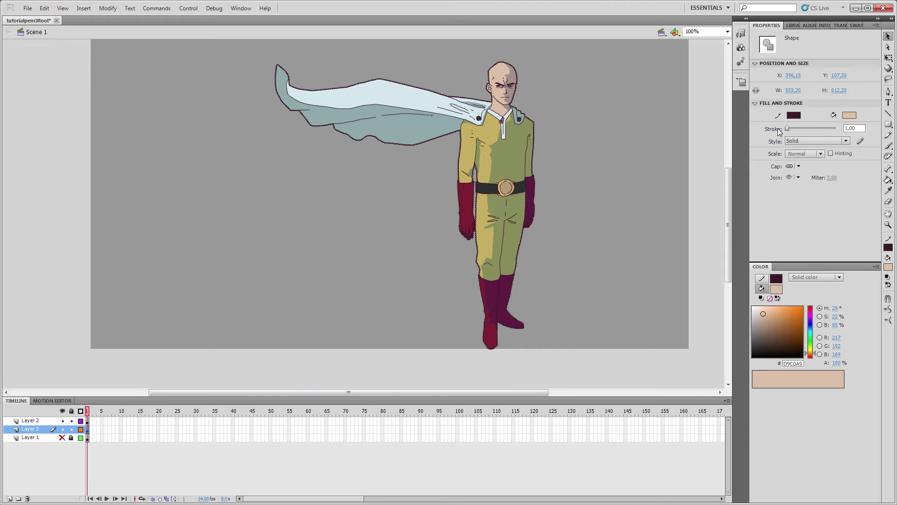
{"action": "left_click_drag", "start_coordinate": [789, 130], "coordinate": [790, 131]}
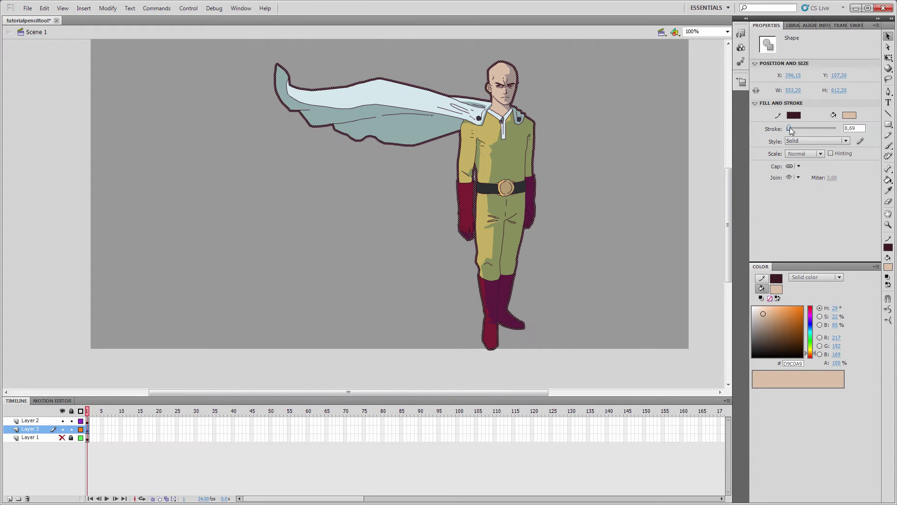
{"action": "left_click_drag", "start_coordinate": [860, 128], "coordinate": [821, 128]}
{"action": "type", "text": "4"}
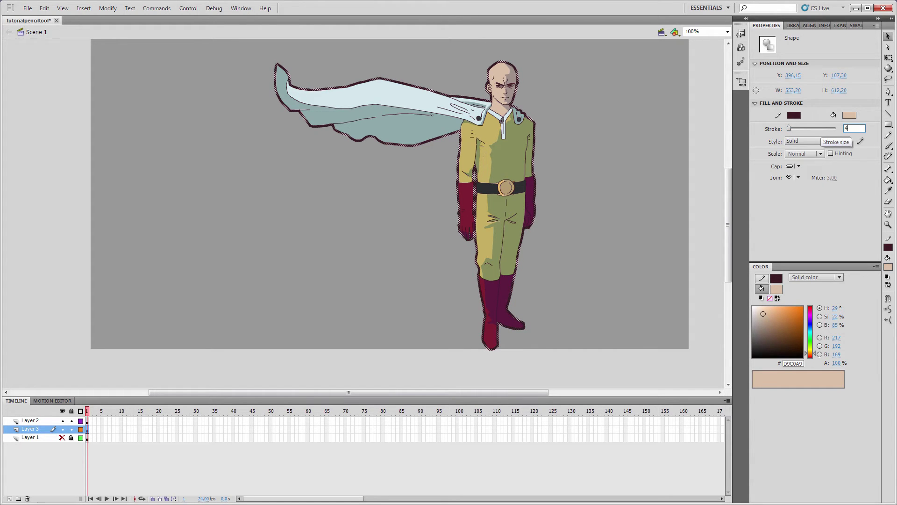
{"action": "key", "text": "Return"}
{"action": "left_click", "coordinate": [602, 131]}
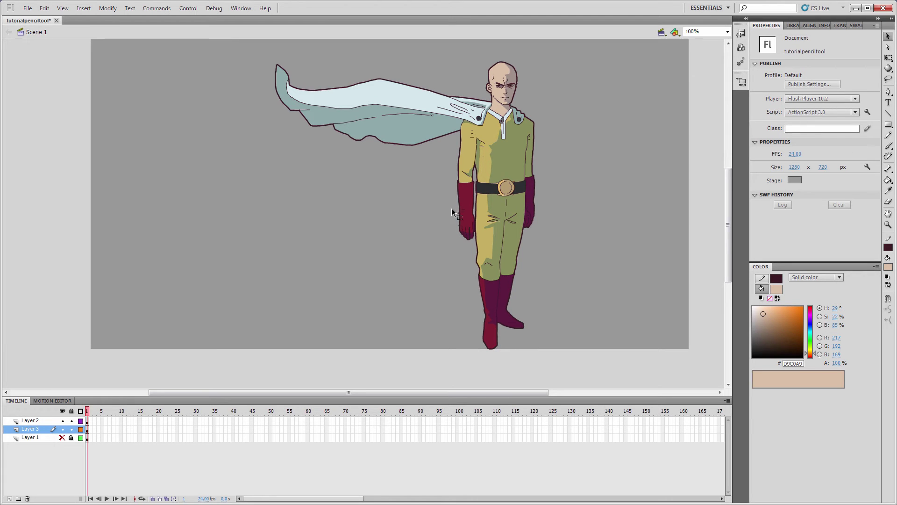
{"action": "key", "text": "ctrl+Return"}
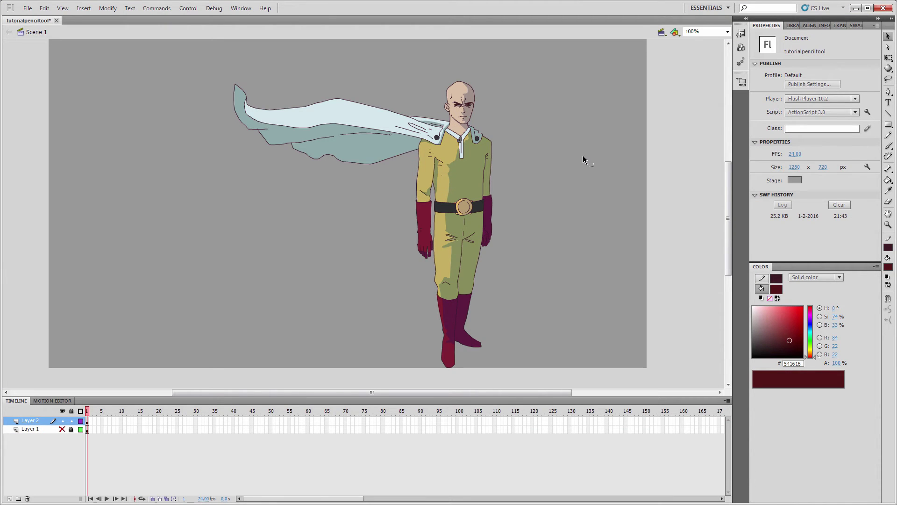
- Select the entire figure on Layer 2 and set its stroke thickness to 3
{"action": "left_click_drag", "start_coordinate": [568, 273], "coordinate": [610, 280]}
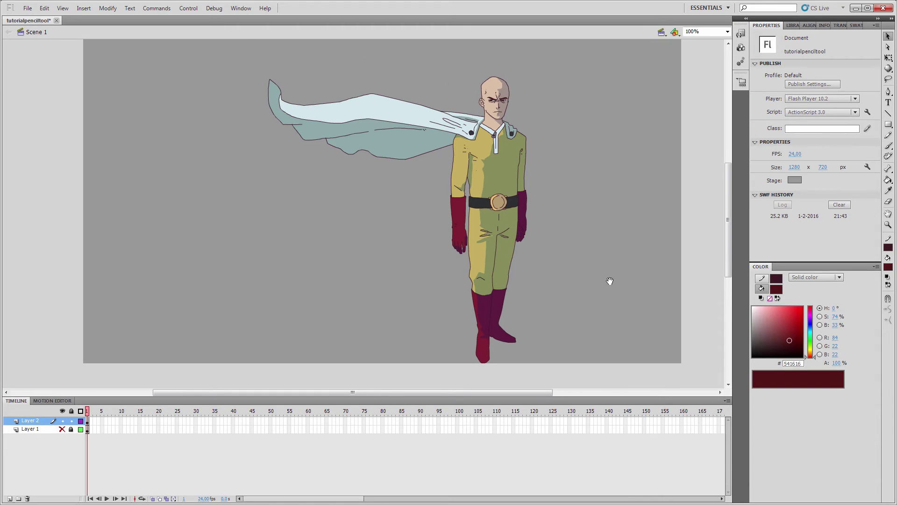
{"action": "mouse_move", "coordinate": [629, 384]}
{"action": "left_mouse_down"}
{"action": "mouse_move", "coordinate": [495, 240]}
{"action": "mouse_move", "coordinate": [184, 34]}
{"action": "left_mouse_up"}
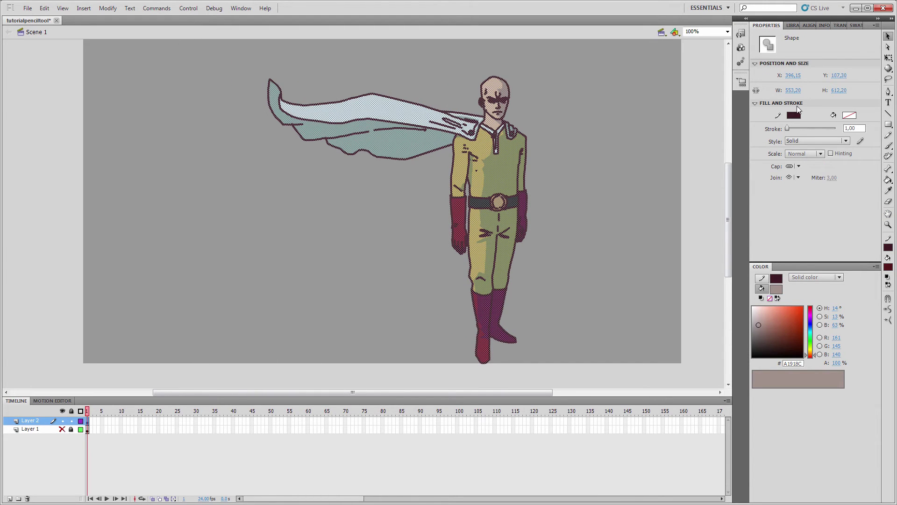
{"action": "left_click", "coordinate": [847, 129]}
{"action": "type", "text": "3"}
{"action": "left_click", "coordinate": [585, 145]}
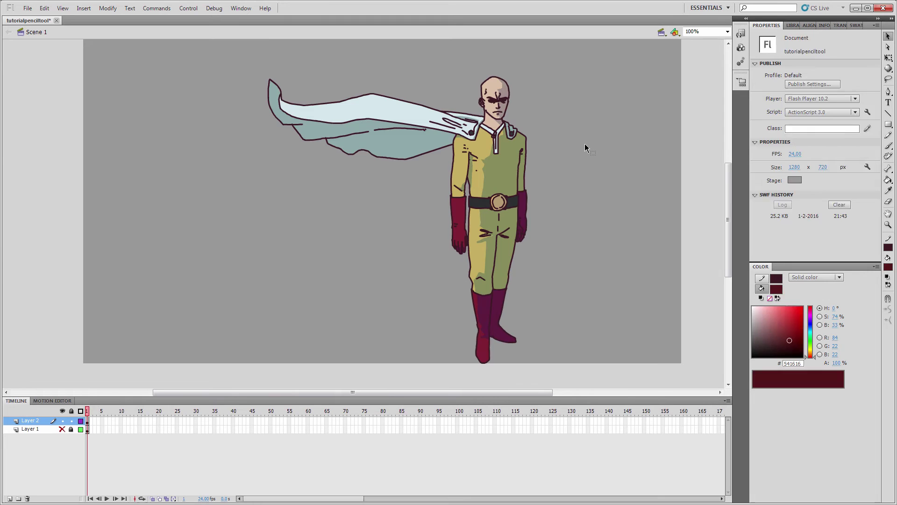
- Select the whole drawing and set the stroke thickness of its lines to 2
{"action": "key", "text": "ctrl+a"}
{"action": "left_click", "coordinate": [852, 128]}
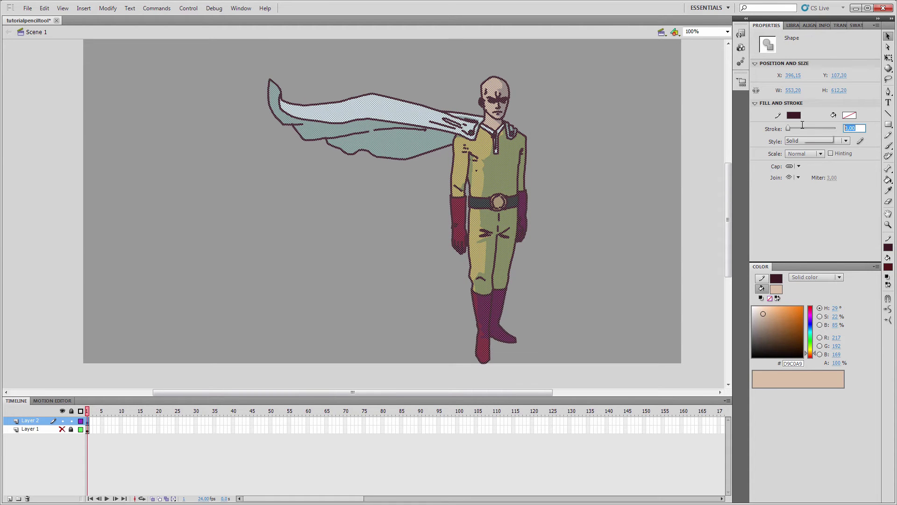
{"action": "type", "text": "2"}
{"action": "left_click", "coordinate": [624, 141]}
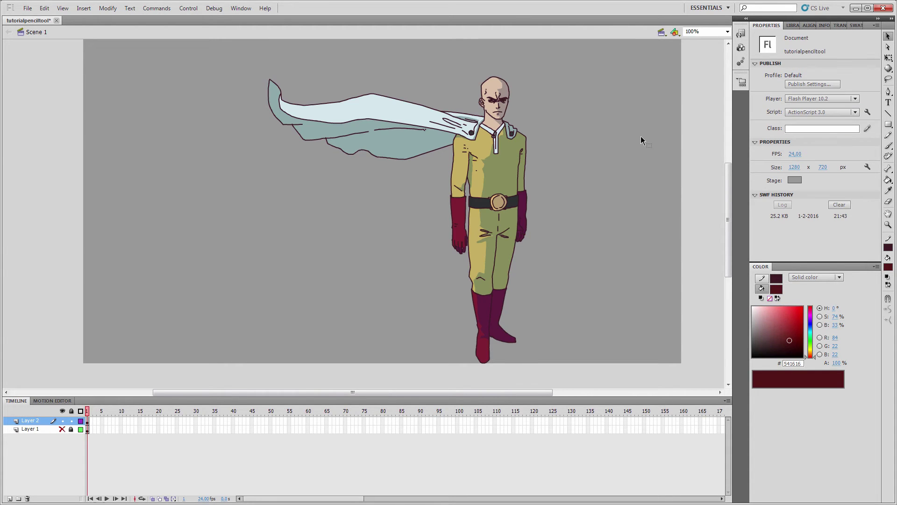
- Select the whole figure, view it at 200% and set its stroke thickness to 0.6
{"action": "mouse_move", "coordinate": [561, 146]}
{"action": "left_mouse_down"}
{"action": "mouse_move", "coordinate": [616, 177]}
{"action": "mouse_move", "coordinate": [603, 136]}
{"action": "mouse_move", "coordinate": [534, 144]}
{"action": "mouse_move", "coordinate": [564, 147]}
{"action": "mouse_move", "coordinate": [550, 146]}
{"action": "left_mouse_up"}
{"action": "left_click_drag", "start_coordinate": [574, 366], "coordinate": [242, 81]}
{"action": "left_click", "coordinate": [704, 34]}
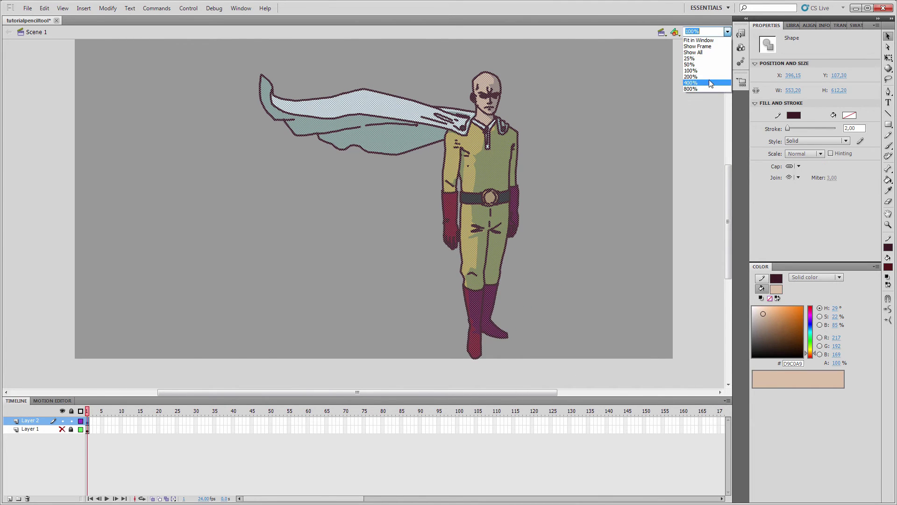
{"action": "left_click", "coordinate": [708, 77]}
{"action": "mouse_move", "coordinate": [708, 77]}
{"action": "left_mouse_down"}
{"action": "mouse_move", "coordinate": [590, 199]}
{"action": "mouse_move", "coordinate": [576, 233]}
{"action": "left_mouse_up"}
{"action": "left_click", "coordinate": [854, 128]}
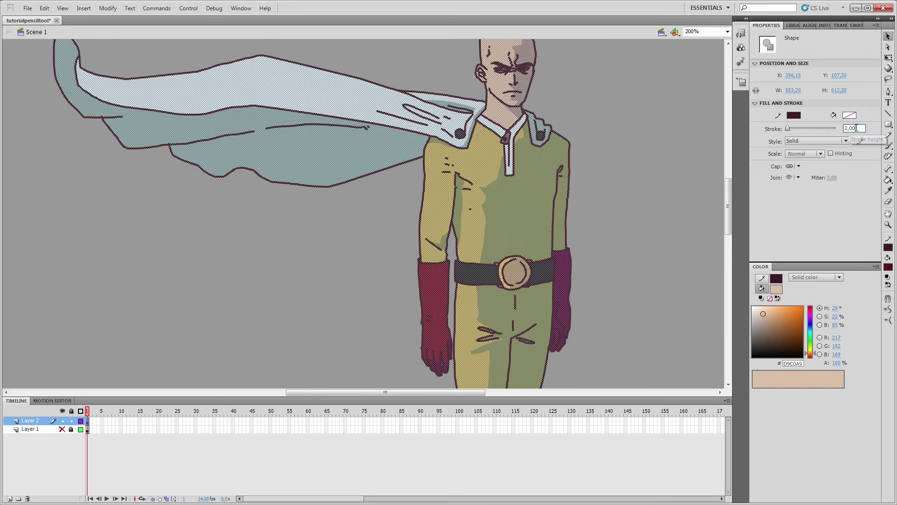
{"action": "key", "text": "Return"}
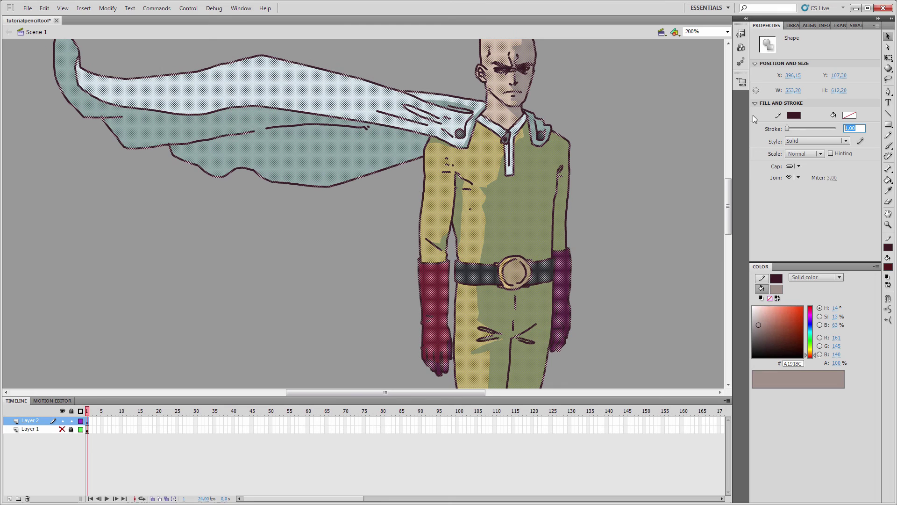
{"action": "key", "text": "BackSpace"}
{"action": "type", "text": ",6"}
{"action": "left_click", "coordinate": [683, 116]}
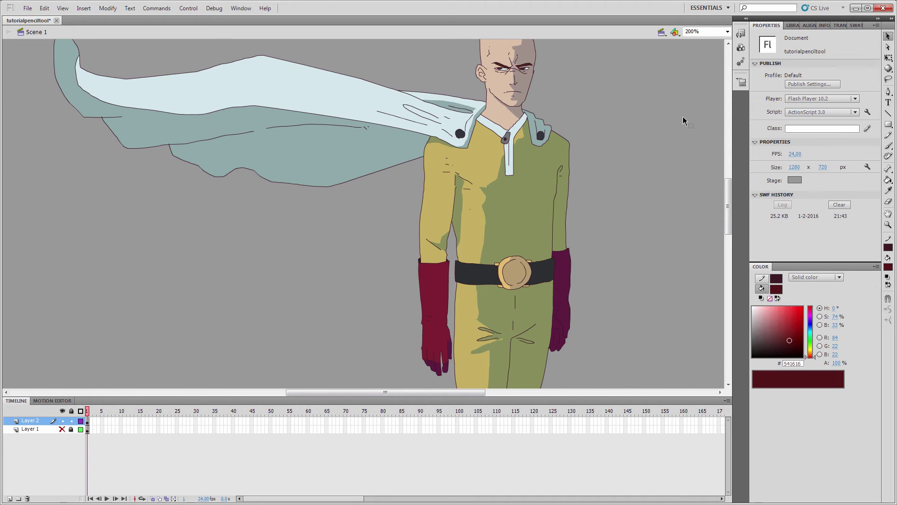
- Select all the artwork and set its stroke thickness to 0.1
{"action": "mouse_move", "coordinate": [643, 121]}
{"action": "left_mouse_down"}
{"action": "mouse_move", "coordinate": [603, 212]}
{"action": "mouse_move", "coordinate": [612, 106]}
{"action": "mouse_move", "coordinate": [655, 206]}
{"action": "mouse_move", "coordinate": [673, 189]}
{"action": "left_mouse_up"}
{"action": "key", "text": "ctrl+a"}
{"action": "left_click_drag", "start_coordinate": [858, 128], "coordinate": [773, 123]}
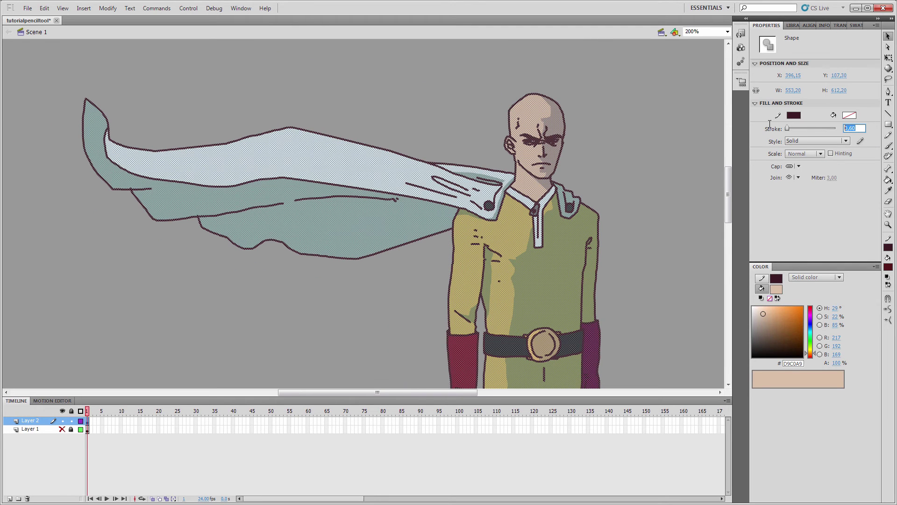
{"action": "key", "text": "BackSpace"}
{"action": "left_click", "coordinate": [616, 134]}
- Examine the thin outlines up close on the face at 800% and on the full figure at 100%
{"action": "left_click", "coordinate": [728, 32]}
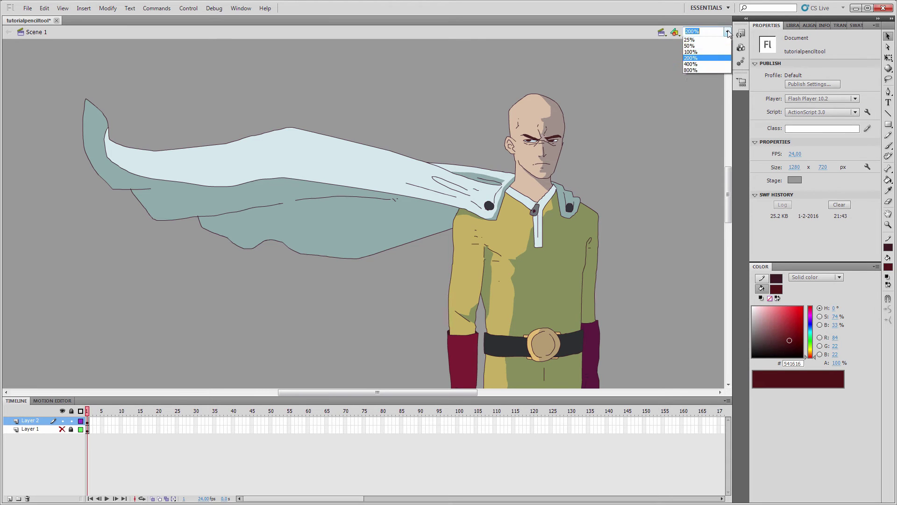
{"action": "left_click", "coordinate": [715, 88]}
{"action": "left_click_drag", "start_coordinate": [574, 215], "coordinate": [360, 263]}
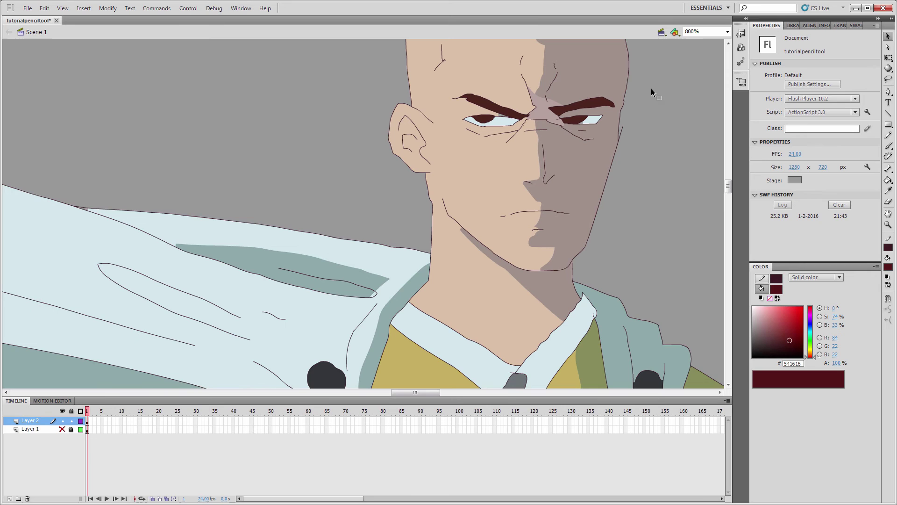
{"action": "left_click", "coordinate": [727, 31]}
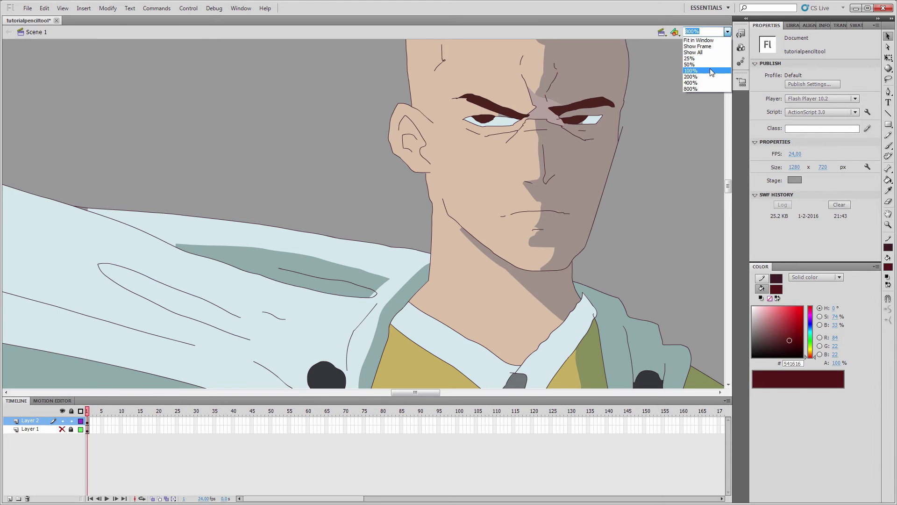
{"action": "left_click", "coordinate": [710, 68]}
{"action": "left_click_drag", "start_coordinate": [482, 278], "coordinate": [612, 197]}
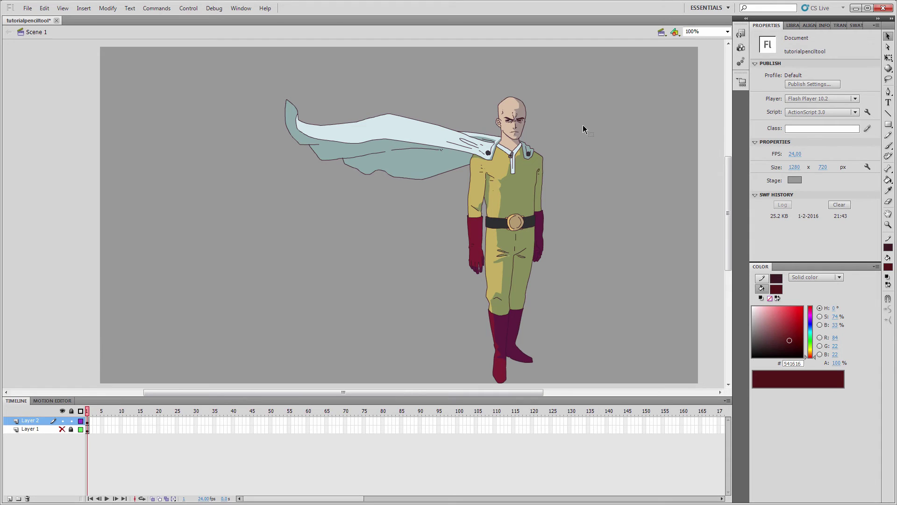
{"action": "left_click_drag", "start_coordinate": [599, 175], "coordinate": [612, 209]}
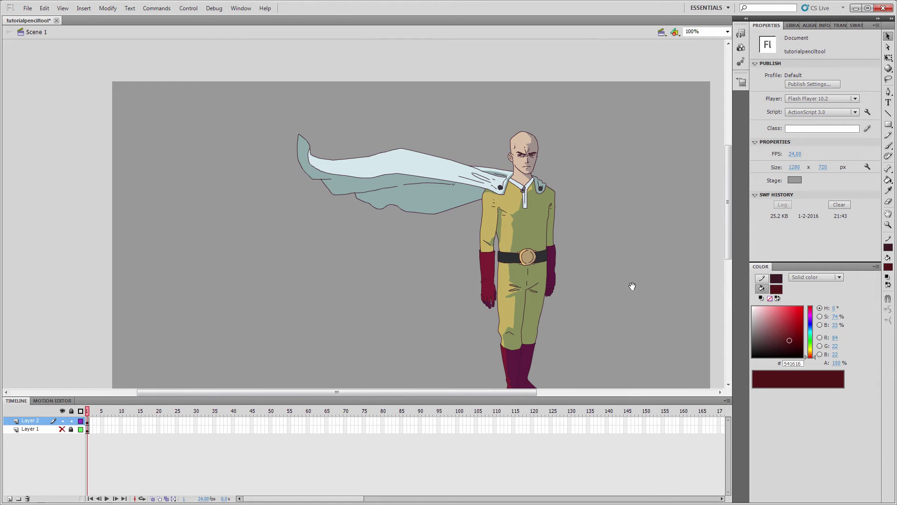
{"action": "left_click_drag", "start_coordinate": [591, 318], "coordinate": [554, 274]}
- Select all the artwork and change its stroke style to Ragged
{"action": "key", "text": "ctrl+a"}
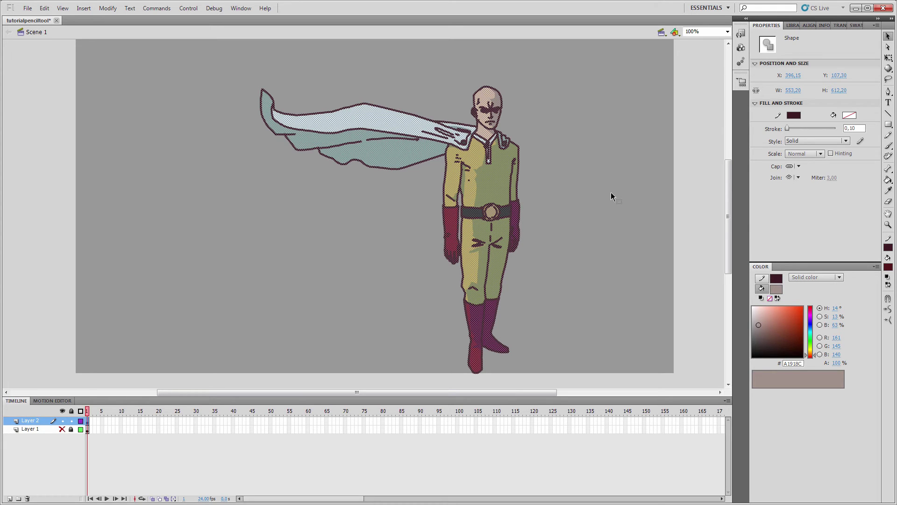
{"action": "mouse_move", "coordinate": [616, 190]}
{"action": "left_mouse_down"}
{"action": "mouse_move", "coordinate": [570, 256]}
{"action": "mouse_move", "coordinate": [618, 171]}
{"action": "left_mouse_up"}
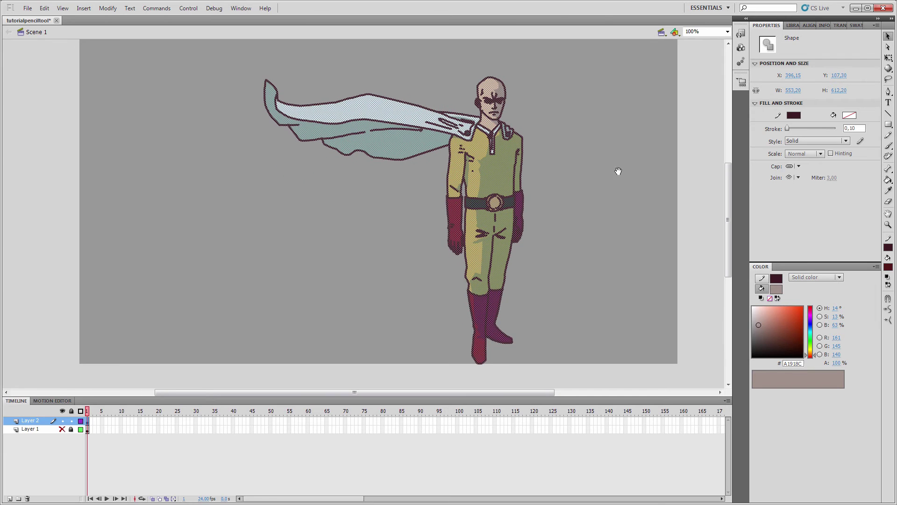
{"action": "left_click", "coordinate": [728, 32]}
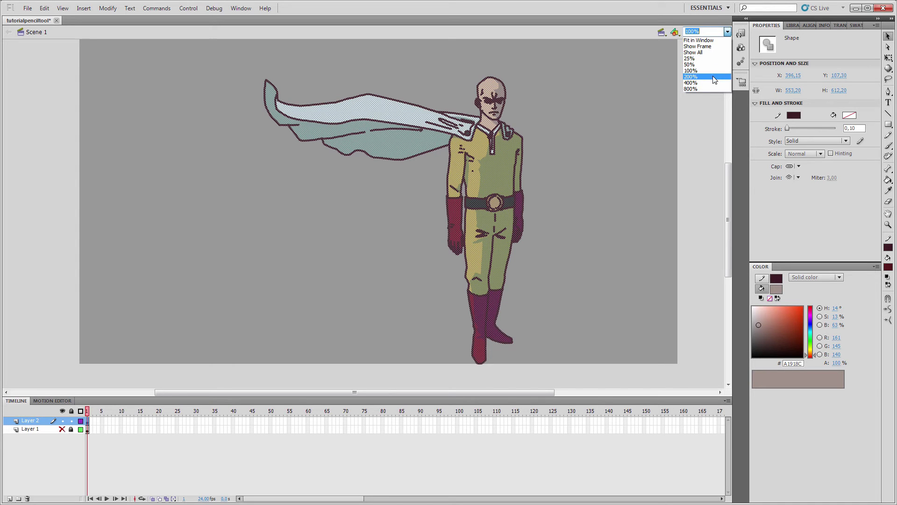
{"action": "left_click", "coordinate": [844, 141]}
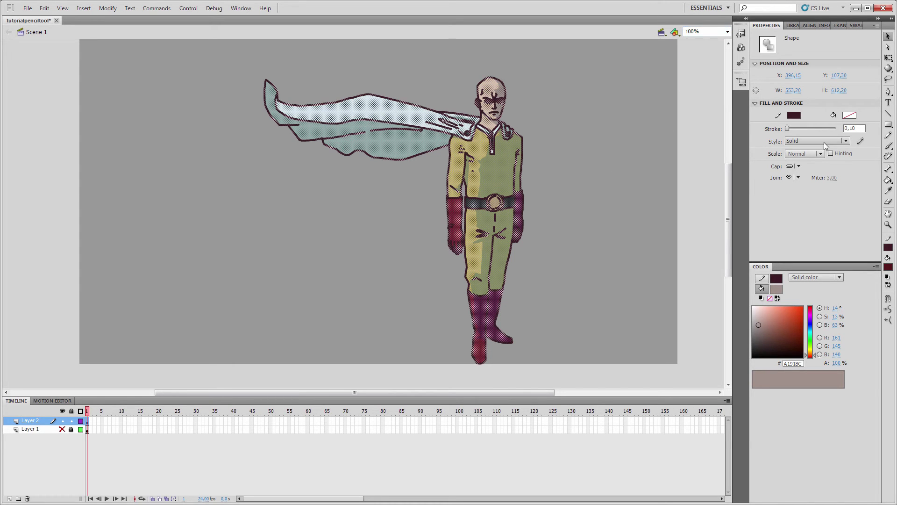
{"action": "left_click", "coordinate": [823, 142]}
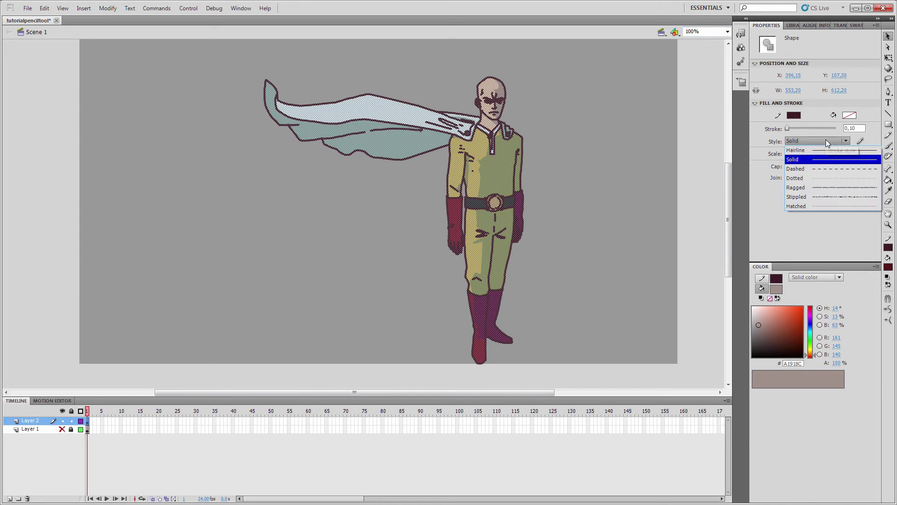
{"action": "left_click", "coordinate": [797, 188]}
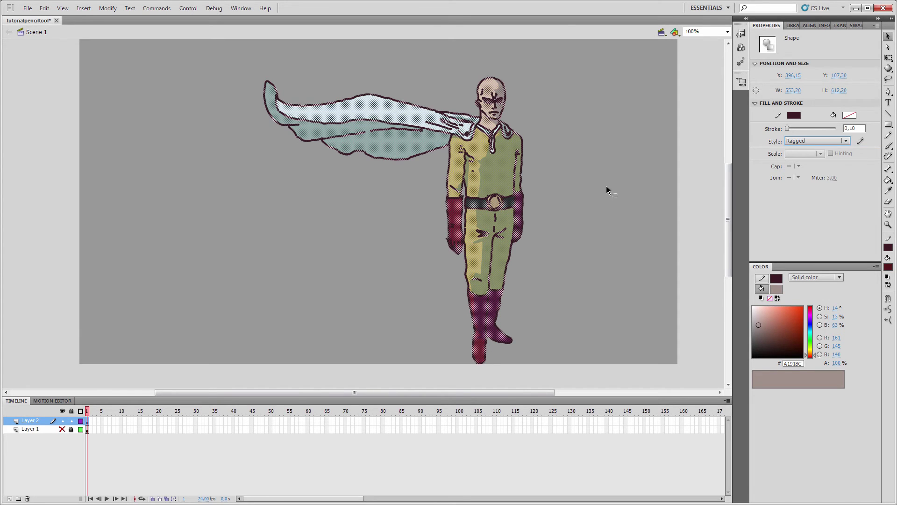
- Select all the artwork again, set its ragged stroke thickness to 1, and check the result at 200%
{"action": "left_click", "coordinate": [583, 132]}
{"action": "key", "text": "ctrl+a"}
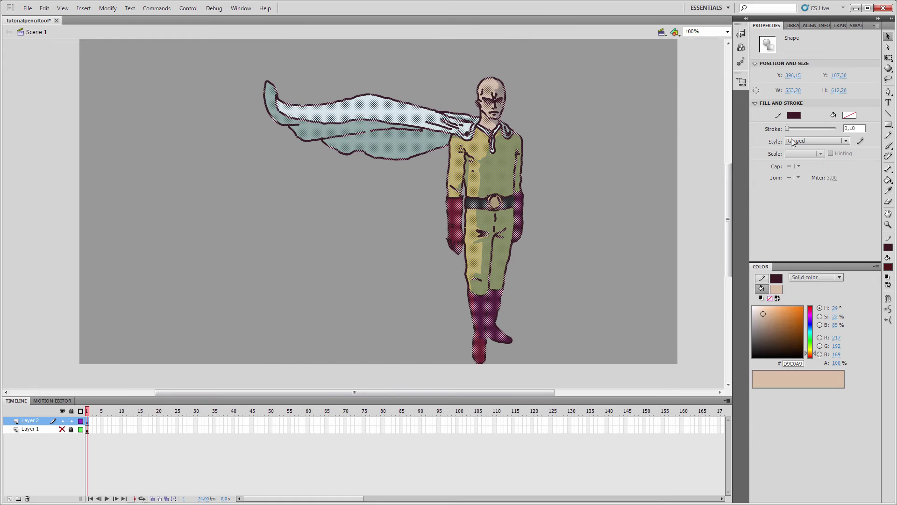
{"action": "double_click", "coordinate": [859, 128]}
{"action": "type", "text": "1"}
{"action": "left_click", "coordinate": [613, 170]}
{"action": "left_click", "coordinate": [727, 32]}
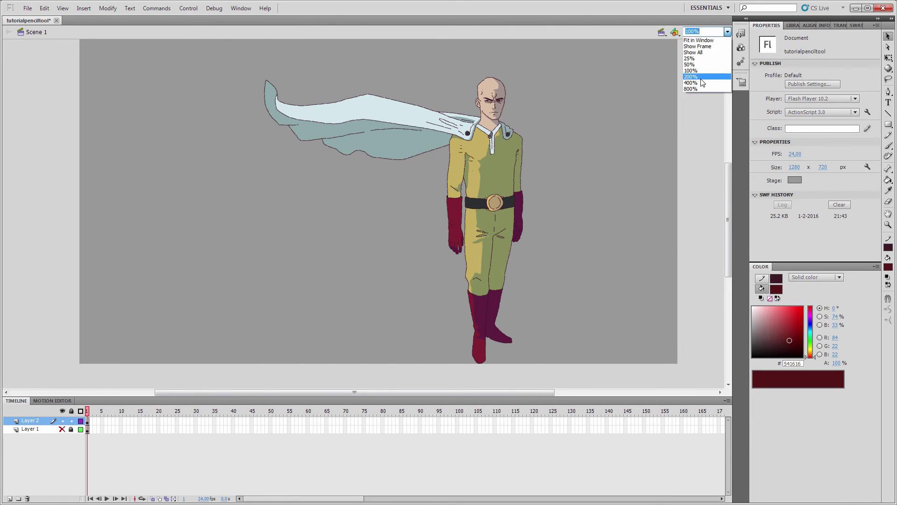
{"action": "left_click", "coordinate": [703, 81]}
{"action": "key", "text": "space"}
{"action": "left_click_drag", "start_coordinate": [644, 133], "coordinate": [591, 249]}
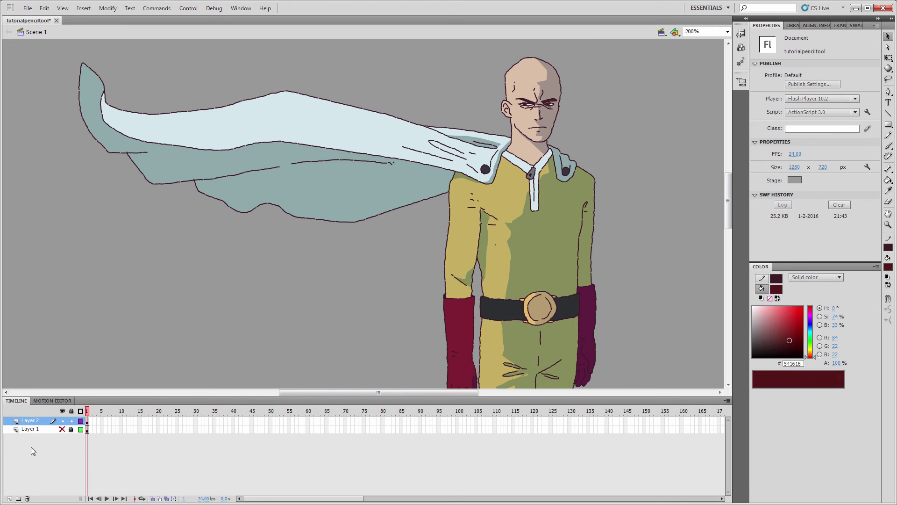
- Add a new layer between Layer 2 and Layer 1
{"action": "left_click", "coordinate": [10, 498]}
{"action": "left_click_drag", "start_coordinate": [31, 423], "coordinate": [31, 438]}
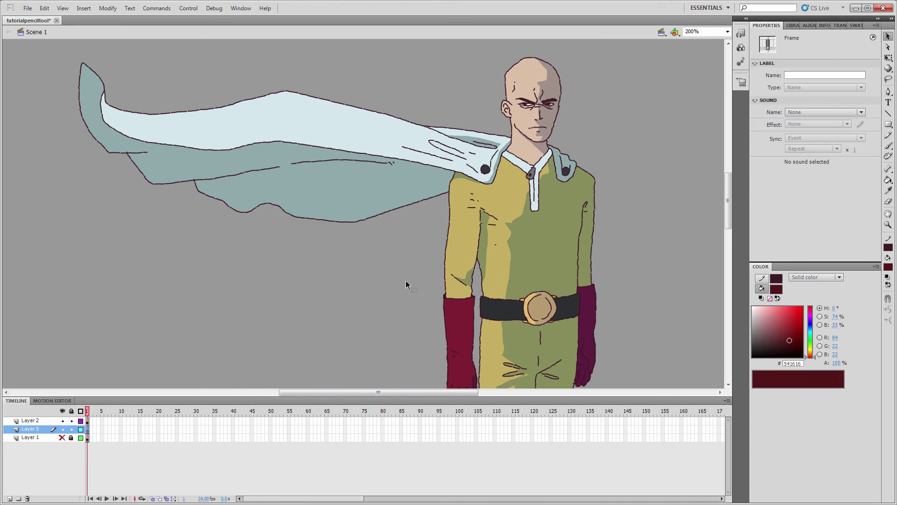
{"action": "left_click", "coordinate": [615, 233]}
{"action": "left_click", "coordinate": [728, 32]}
{"action": "left_click", "coordinate": [691, 83]}
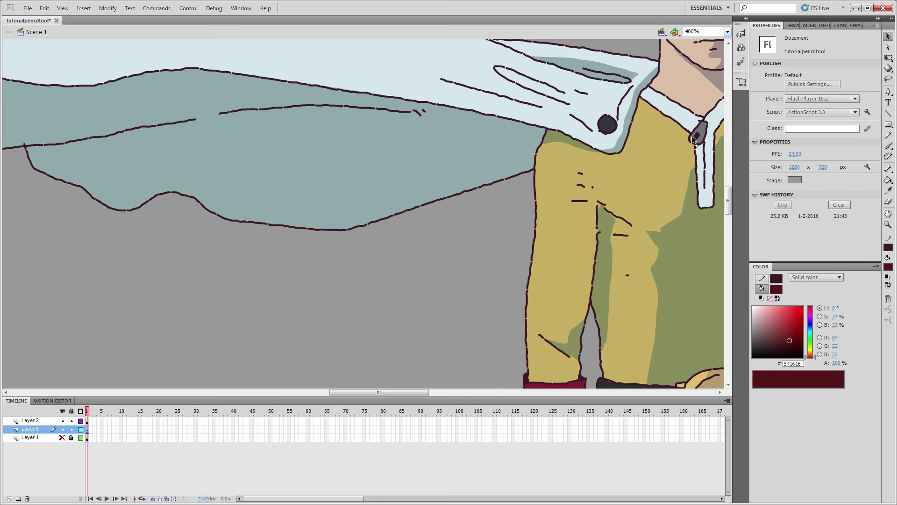
{"action": "left_click", "coordinate": [727, 31]}
{"action": "left_click", "coordinate": [695, 73]}
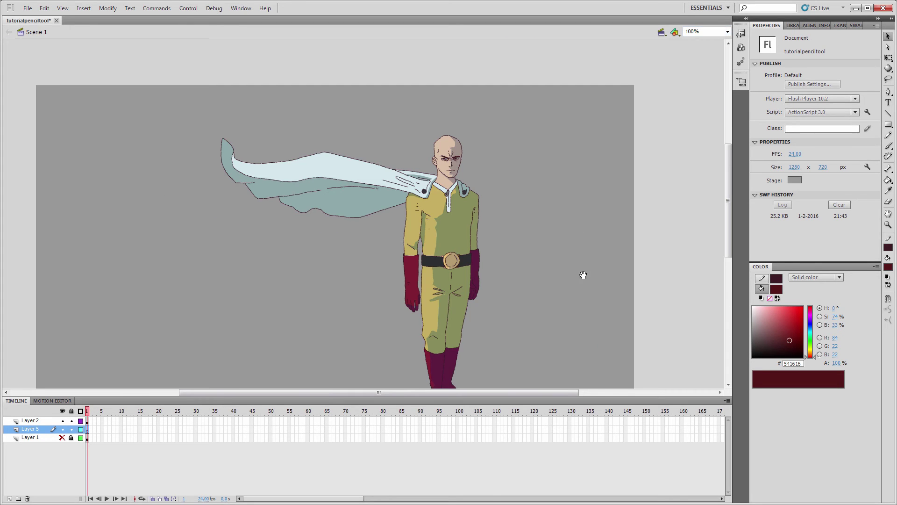
- Copy the whole figure and paste it in place on the new layer beneath Layer 2
{"action": "scroll", "coordinate": [537, 290], "scroll_direction": "down", "scroll_amount": 3}
{"action": "mouse_move", "coordinate": [535, 342]}
{"action": "left_mouse_down"}
{"action": "mouse_move", "coordinate": [377, 177]}
{"action": "mouse_move", "coordinate": [159, 39]}
{"action": "left_mouse_up"}
{"action": "left_click_drag", "start_coordinate": [521, 148], "coordinate": [537, 213]}
{"action": "left_click", "coordinate": [88, 429]}
{"action": "left_click", "coordinate": [88, 429]}
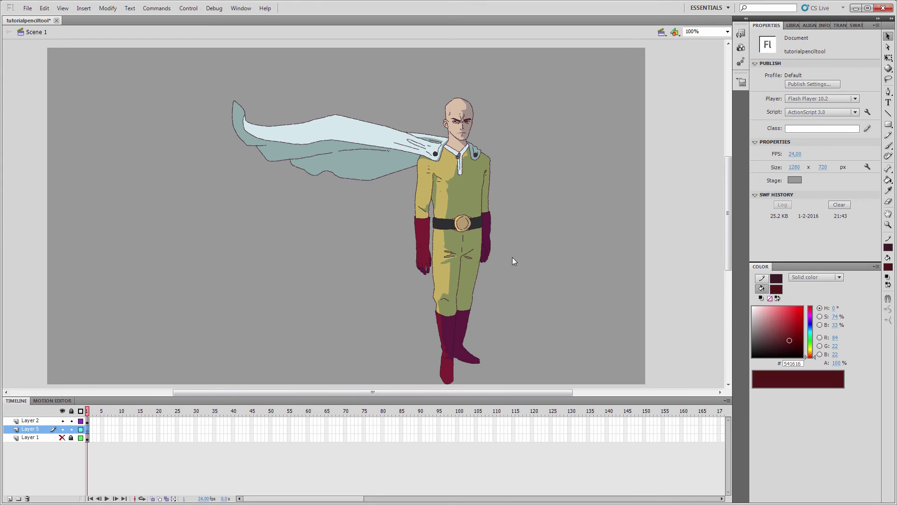
{"action": "right_click", "coordinate": [512, 257]}
{"action": "left_click", "coordinate": [549, 295]}
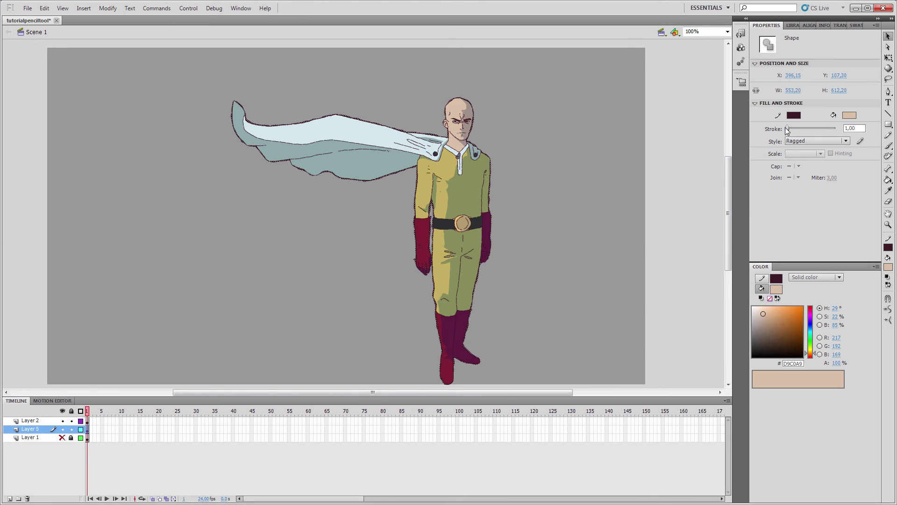
- Set the lower copy's stroke style to Hairline and increase its stroke thickness to form a bold outer contour around the figure
{"action": "left_click_drag", "start_coordinate": [786, 131], "coordinate": [788, 131]}
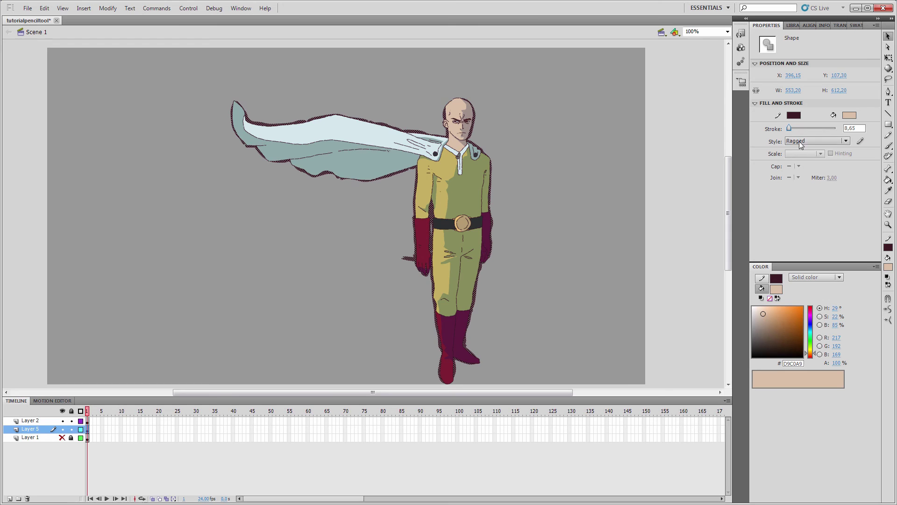
{"action": "left_click", "coordinate": [800, 140]}
{"action": "left_click", "coordinate": [801, 149]}
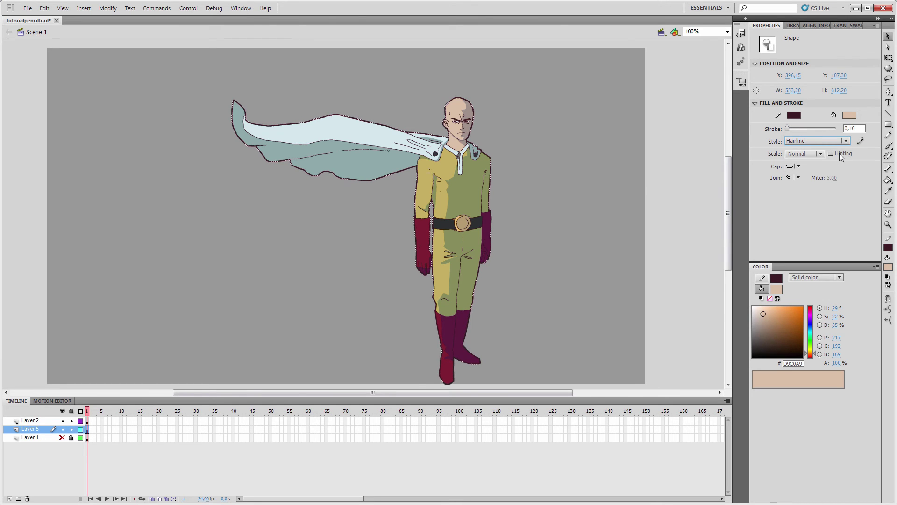
{"action": "left_click", "coordinate": [854, 128]}
{"action": "left_click", "coordinate": [518, 157]}
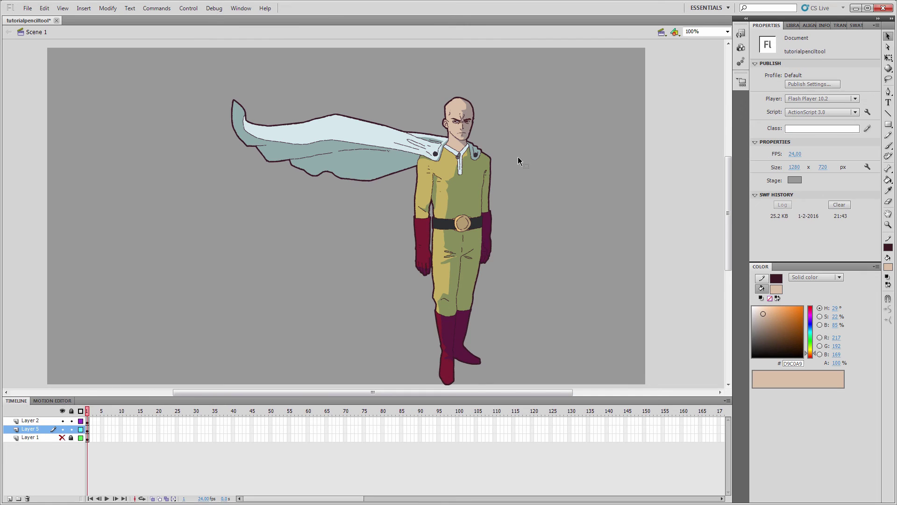
- Examine the bold outer contour on the cape, head, torso and legs at 200%, and return to a 50% overview
{"action": "left_click", "coordinate": [727, 33]}
{"action": "left_click", "coordinate": [693, 75]}
{"action": "left_click_drag", "start_coordinate": [637, 198], "coordinate": [569, 278]}
{"action": "left_click_drag", "start_coordinate": [595, 191], "coordinate": [609, 254]}
{"action": "left_click_drag", "start_coordinate": [603, 218], "coordinate": [587, 233]}
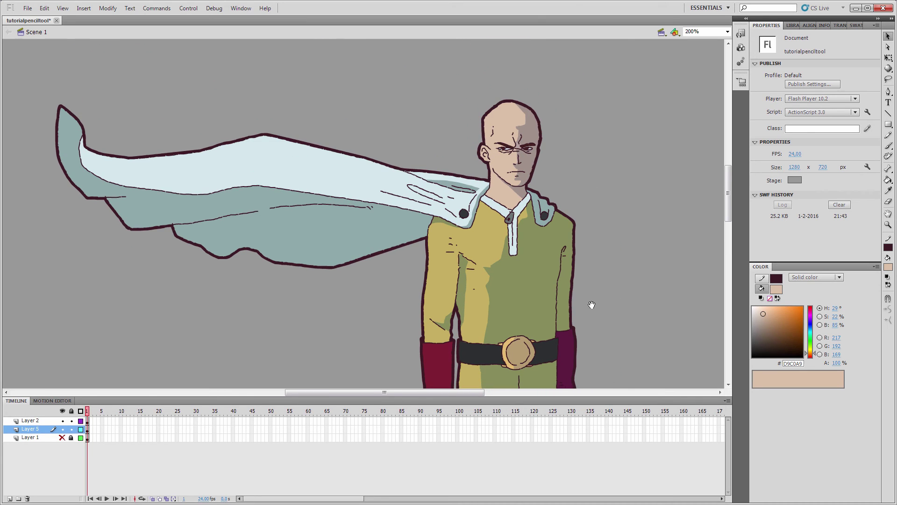
{"action": "left_click_drag", "start_coordinate": [524, 301], "coordinate": [514, 153]}
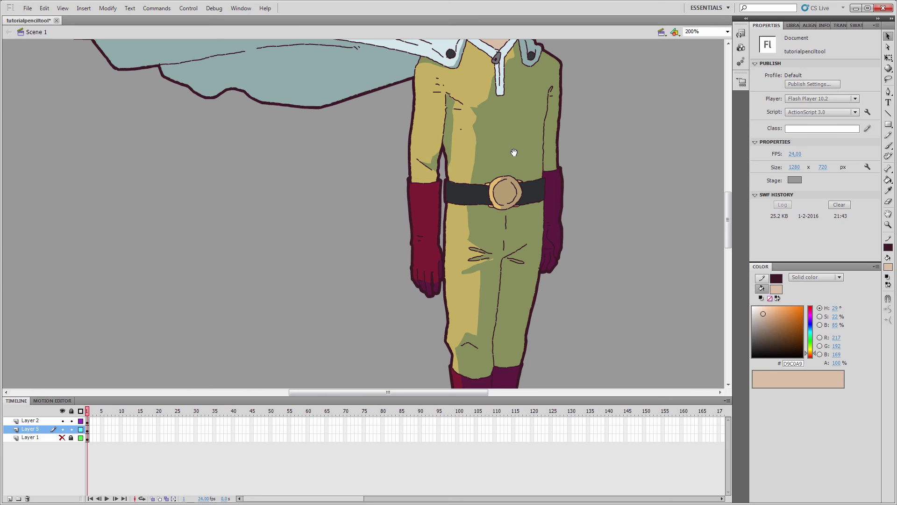
{"action": "left_click_drag", "start_coordinate": [597, 94], "coordinate": [633, 230]}
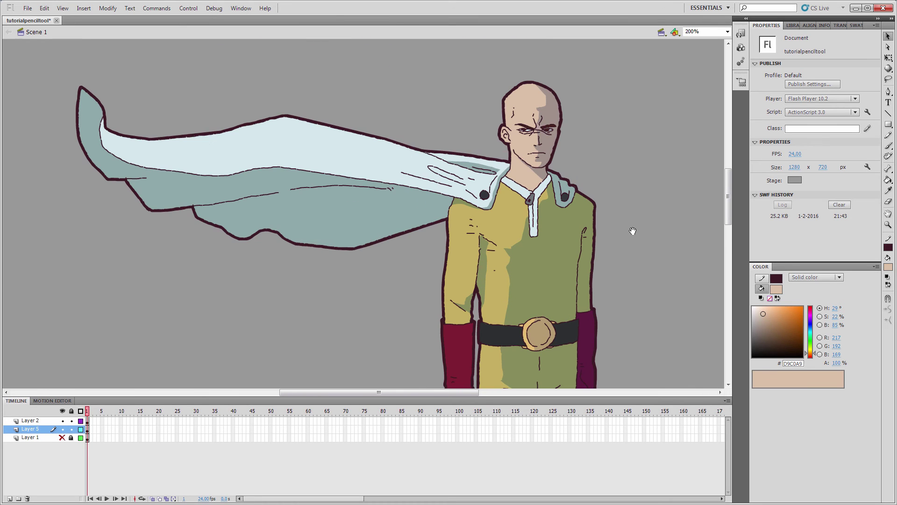
{"action": "left_click", "coordinate": [726, 31]}
{"action": "left_click", "coordinate": [709, 65]}
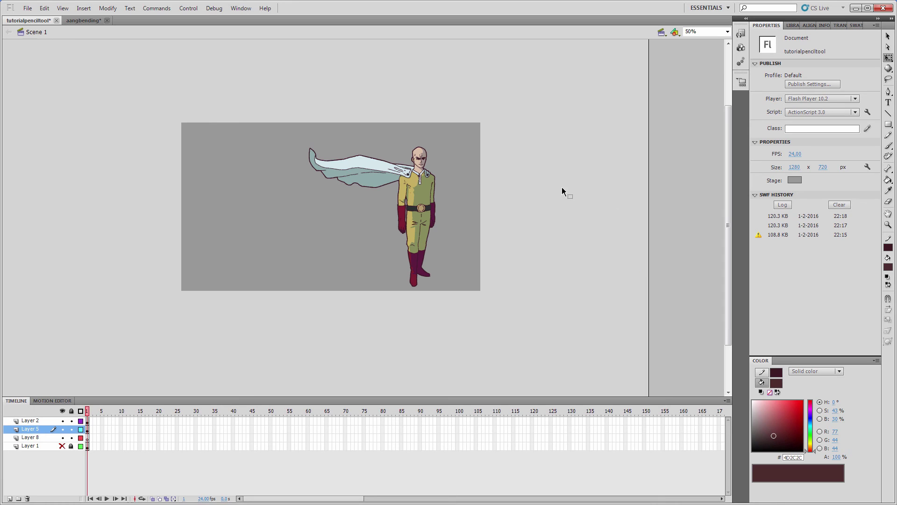
- Select the whole hero drawing, enlarge it proportionally with Free Transform, and reposition it so the head and cape lie within the stage
{"action": "mouse_move", "coordinate": [575, 352]}
{"action": "left_mouse_down"}
{"action": "mouse_move", "coordinate": [506, 312]}
{"action": "mouse_move", "coordinate": [265, 116]}
{"action": "left_mouse_up"}
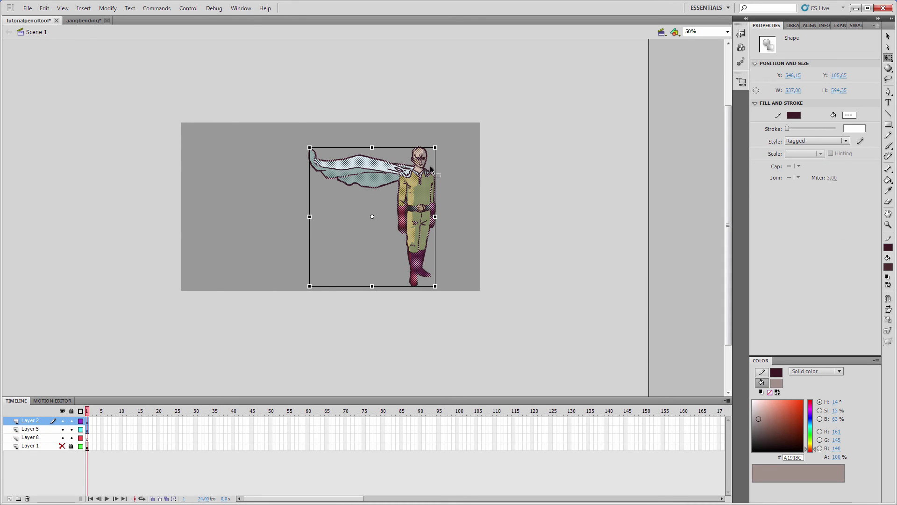
{"action": "left_click_drag", "start_coordinate": [435, 147], "coordinate": [492, 112]}
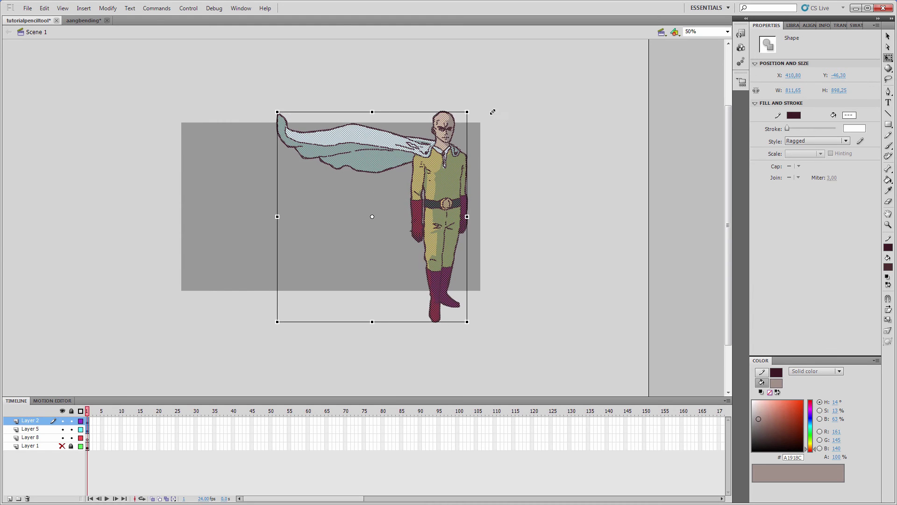
{"action": "left_click_drag", "start_coordinate": [432, 188], "coordinate": [405, 246]}
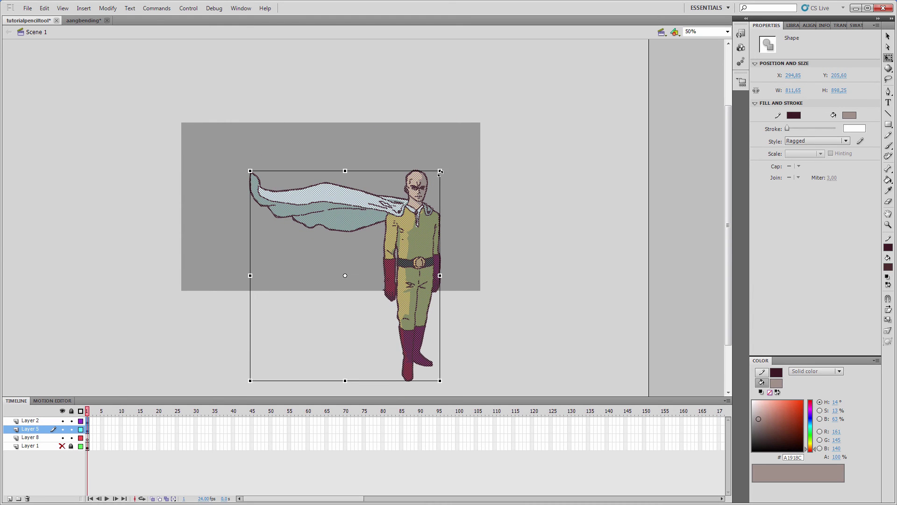
{"action": "left_click_drag", "start_coordinate": [440, 170], "coordinate": [447, 166]}
{"action": "left_click_drag", "start_coordinate": [411, 233], "coordinate": [403, 215]}
{"action": "left_click", "coordinate": [571, 207]}
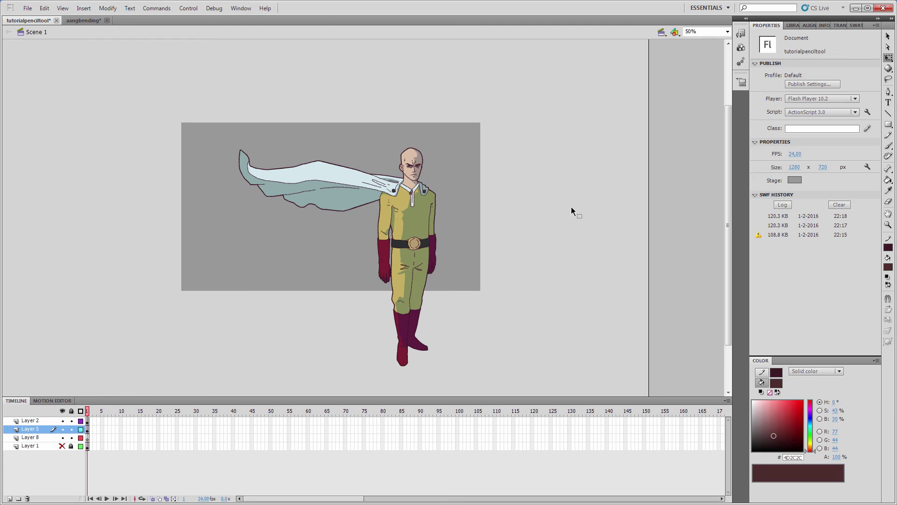
- Open the recent file aangbending and select its painted landscape background for copying
{"action": "left_click", "coordinate": [26, 9]}
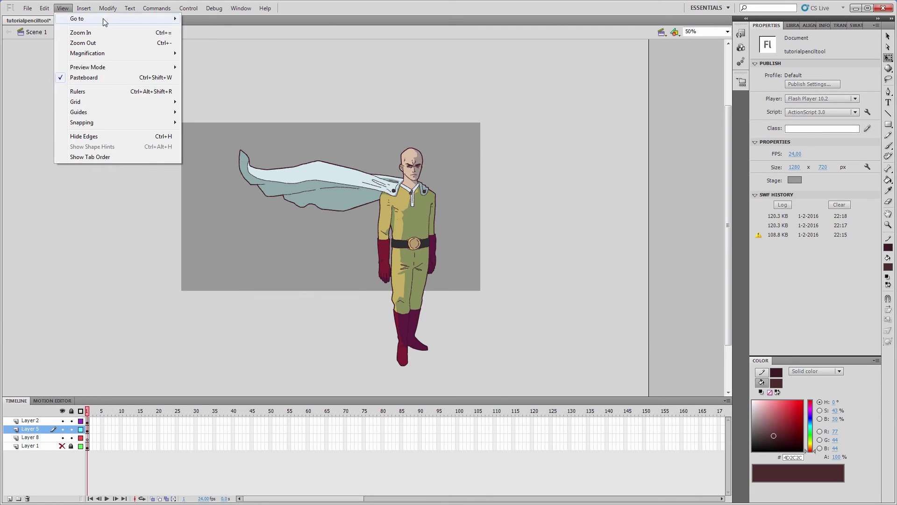
{"action": "mouse_move", "coordinate": [47, 49]}
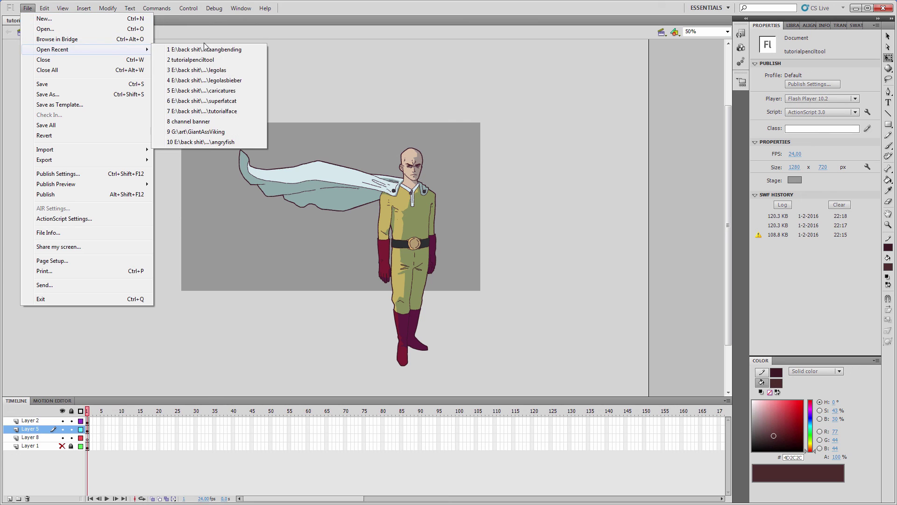
{"action": "left_click", "coordinate": [210, 50]}
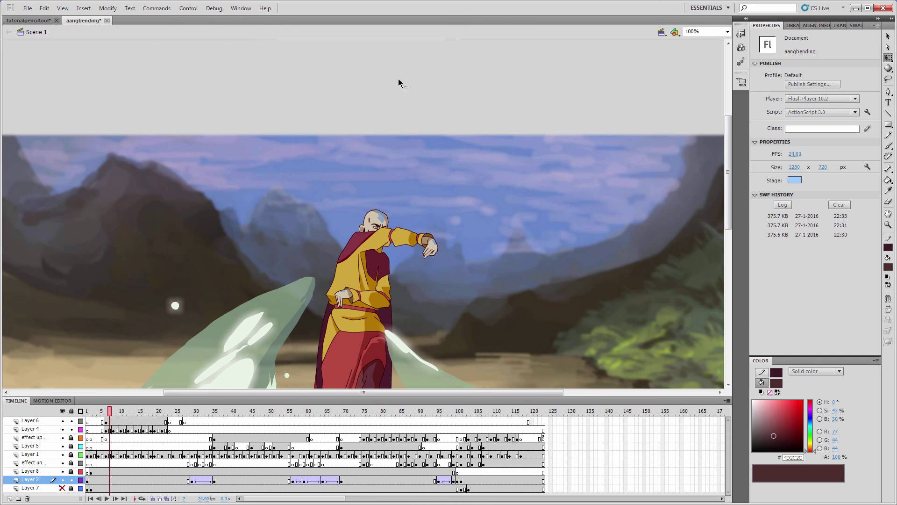
{"action": "scroll", "coordinate": [400, 77], "scroll_direction": "down", "scroll_amount": 3}
{"action": "left_click", "coordinate": [309, 53]}
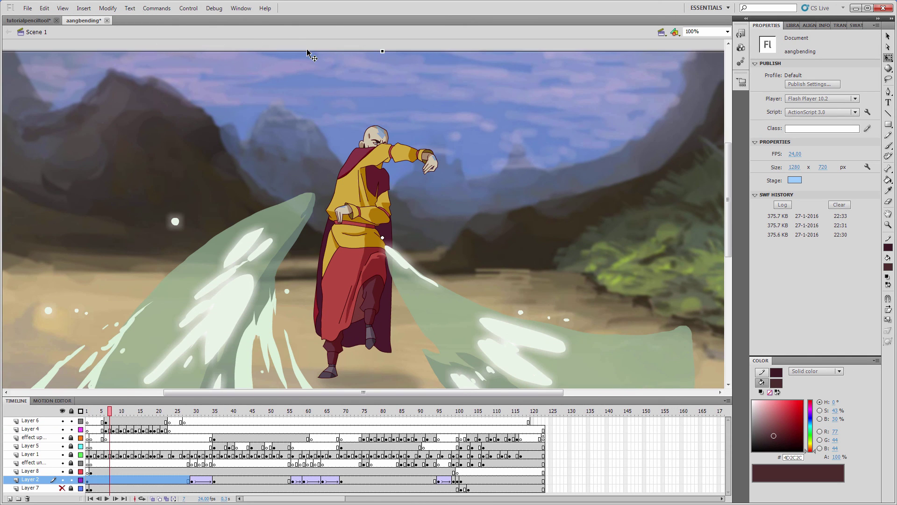
{"action": "scroll", "coordinate": [406, 161], "scroll_direction": "up", "scroll_amount": 4}
- Paste the landscape background into the tutorialpenciltool document and position it over the stage behind the hero
{"action": "left_click", "coordinate": [38, 21]}
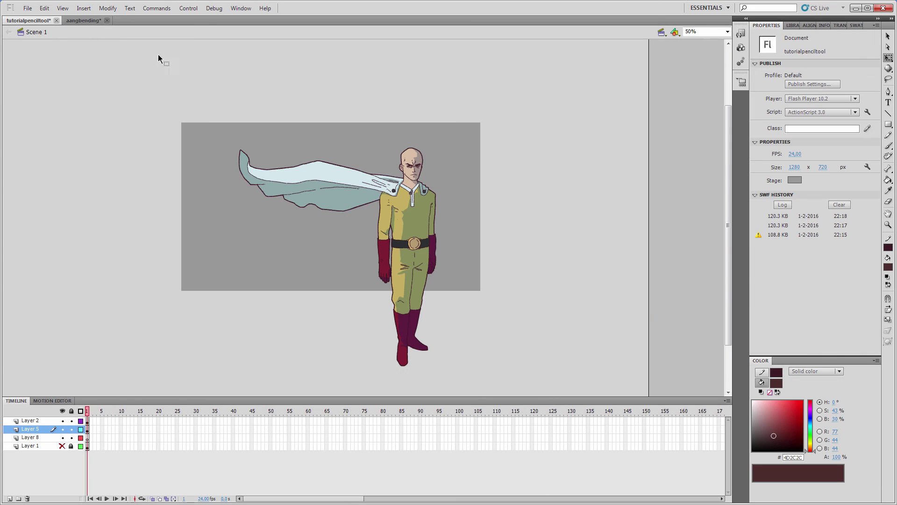
{"action": "key", "text": "ctrl+v"}
{"action": "left_click_drag", "start_coordinate": [513, 185], "coordinate": [462, 164]}
{"action": "left_click", "coordinate": [606, 181]}
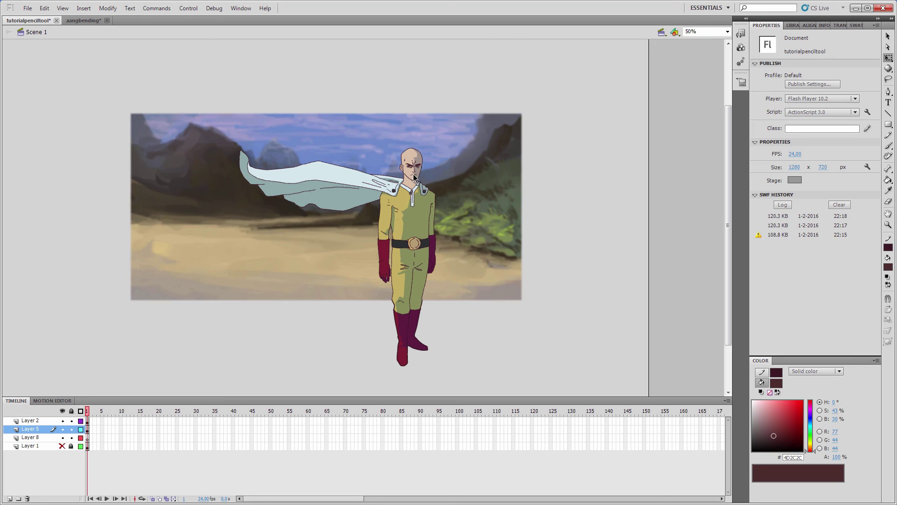
- Darken the landscape background by applying a Tint color effect of about 26% to it
{"action": "left_click", "coordinate": [483, 168]}
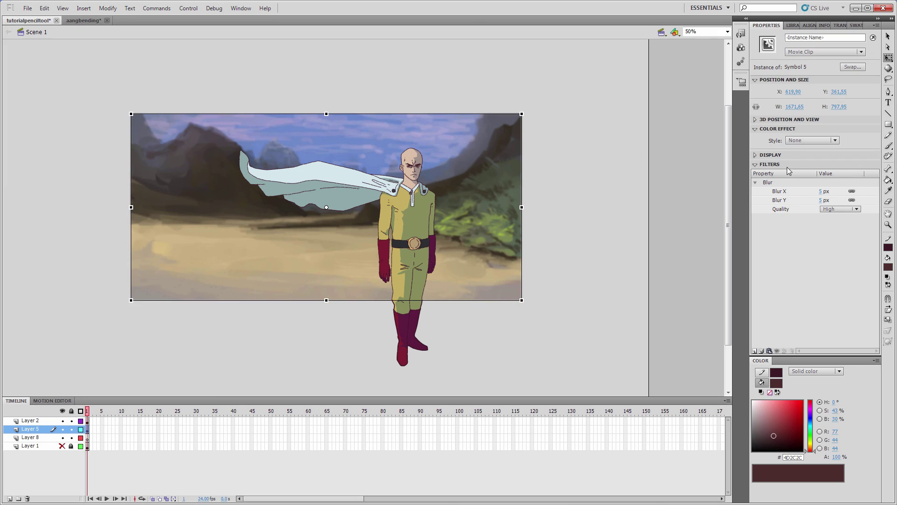
{"action": "left_click", "coordinate": [801, 140]}
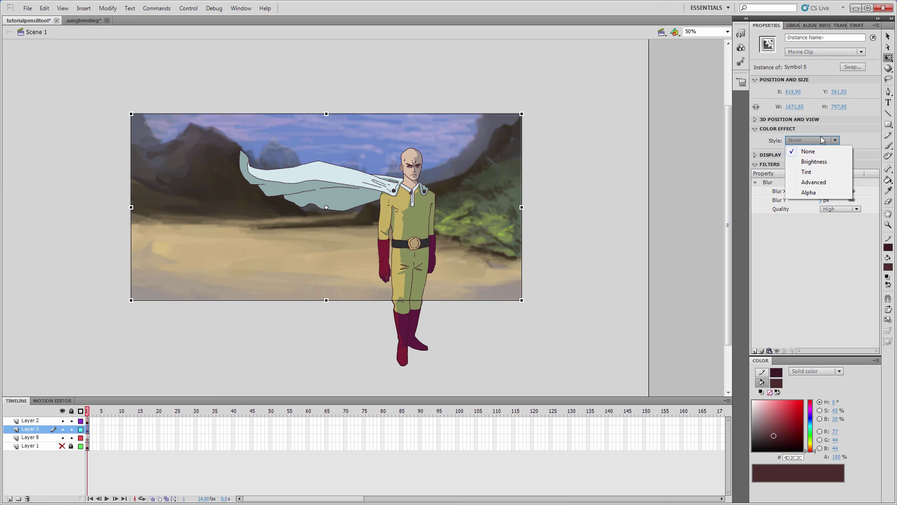
{"action": "left_click", "coordinate": [820, 172]}
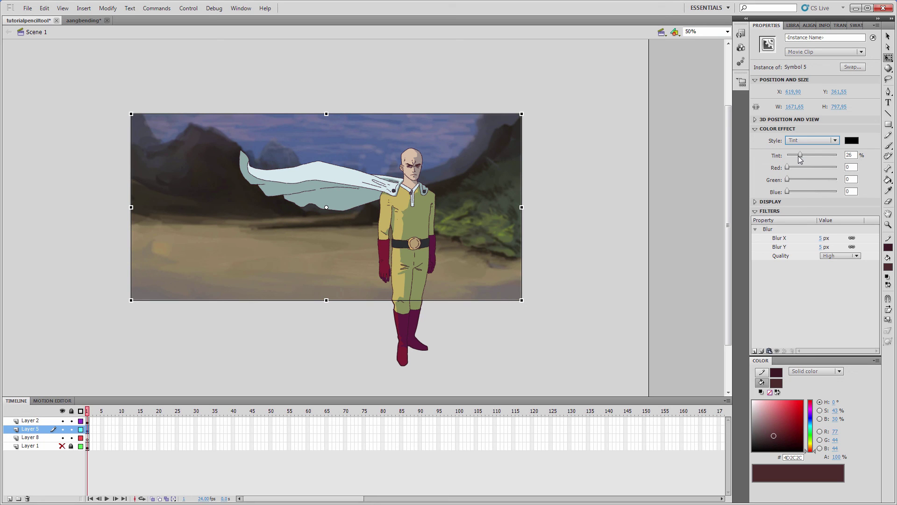
{"action": "left_click_drag", "start_coordinate": [800, 158], "coordinate": [793, 180]}
{"action": "left_click", "coordinate": [584, 156]}
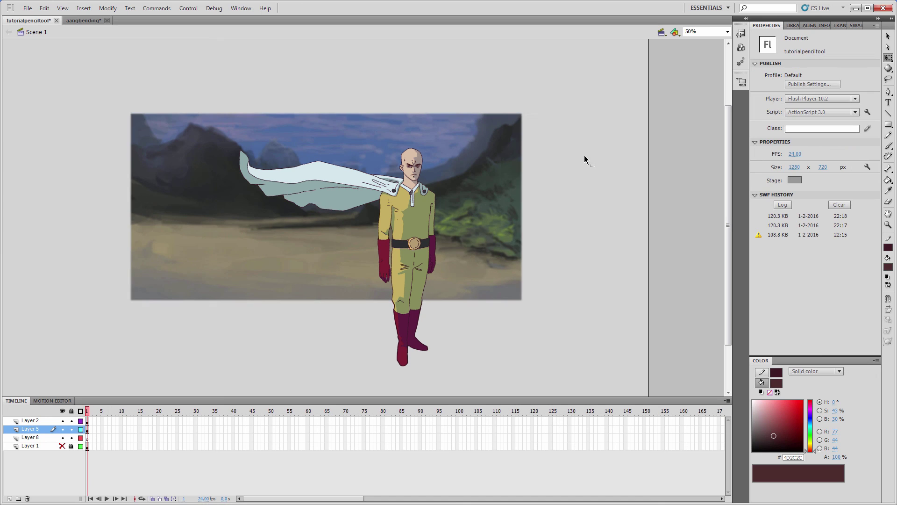
- Test the movie, close the preview, and move the landscape background from Layer 5 to Layer 8 at the same stage position
{"action": "key", "text": "ctrl+Return"}
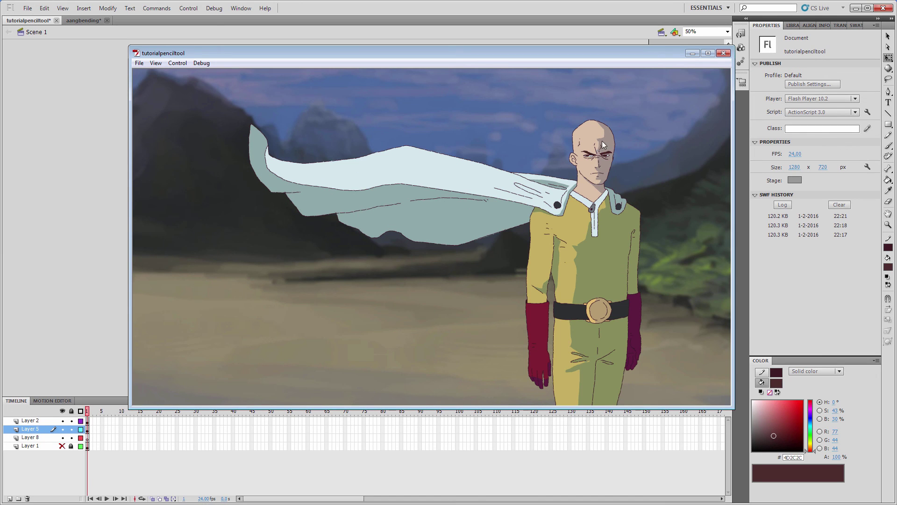
{"action": "left_click", "coordinate": [724, 53]}
{"action": "left_click", "coordinate": [482, 171]}
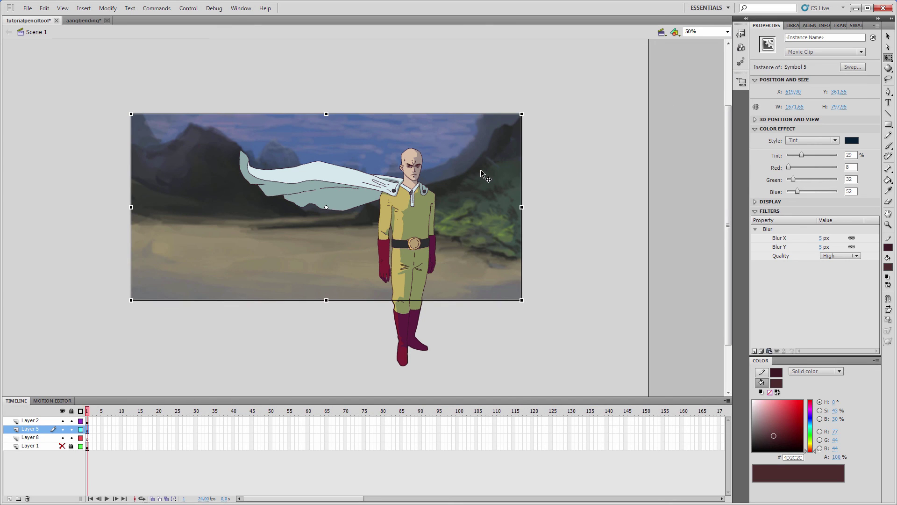
{"action": "key", "text": "Delete"}
{"action": "left_click", "coordinate": [89, 438]}
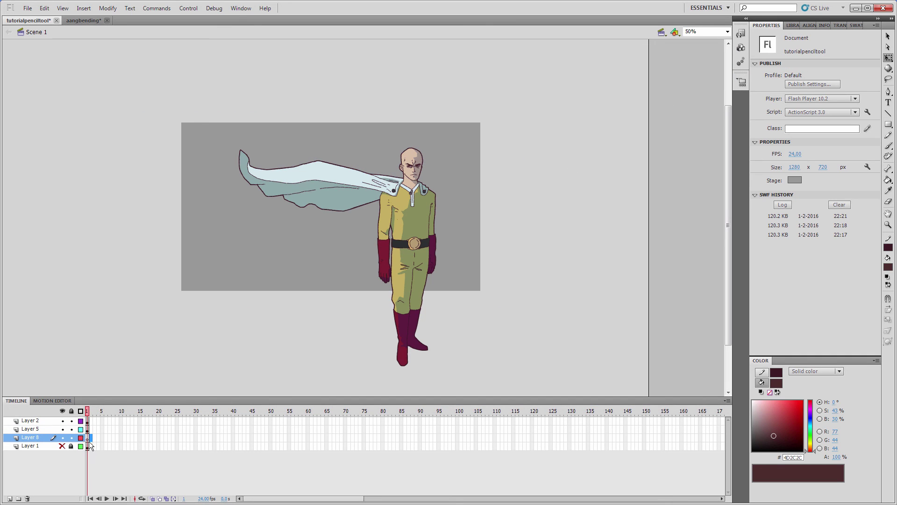
{"action": "right_click", "coordinate": [514, 178]}
{"action": "left_click", "coordinate": [542, 210]}
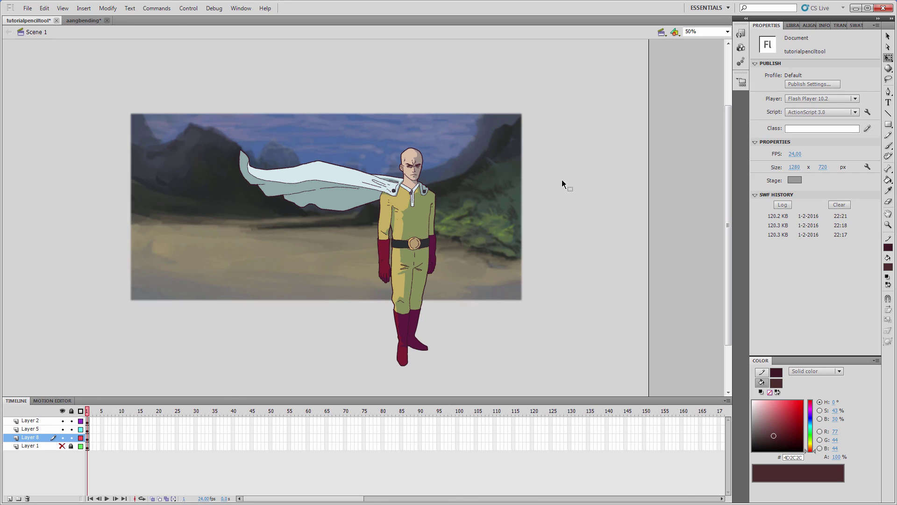
- Test the movie again and reposition the preview window to examine the outlined hero against the landscape background
{"action": "key", "text": "ctrl+Return"}
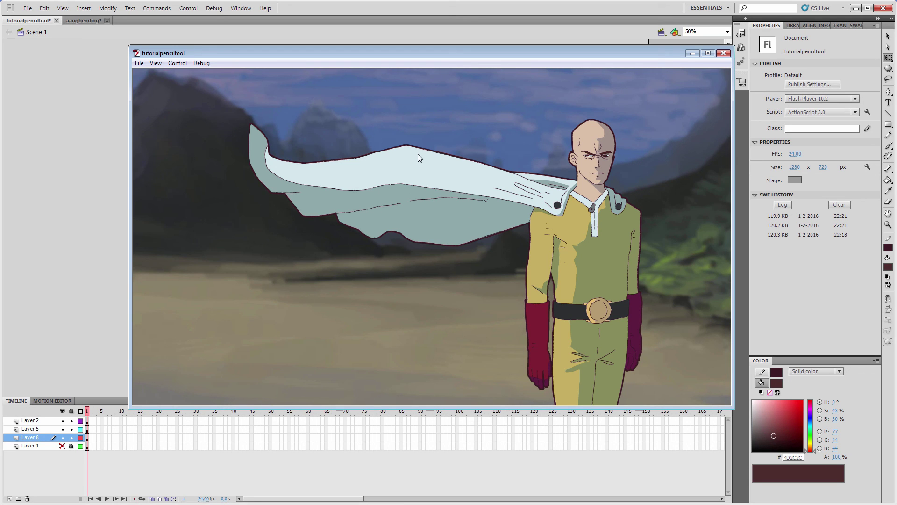
{"action": "left_click_drag", "start_coordinate": [643, 54], "coordinate": [520, 49]}
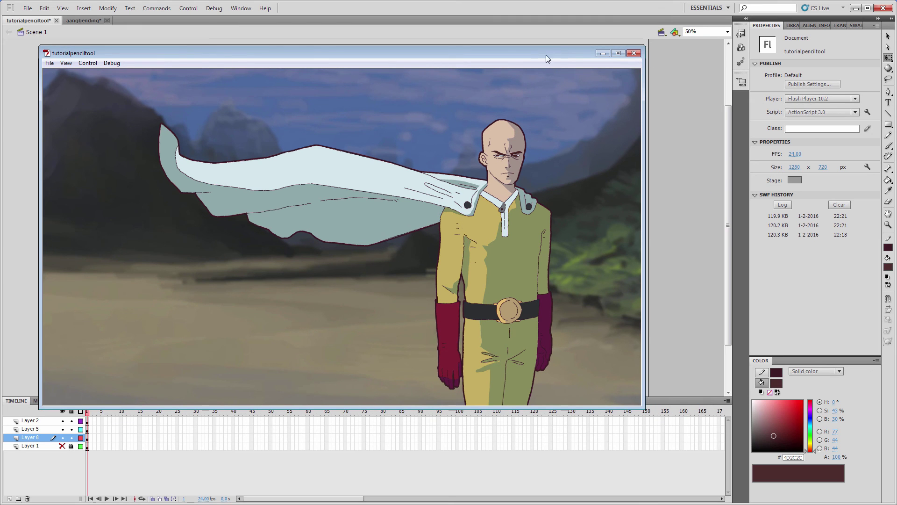
{"action": "left_click_drag", "start_coordinate": [506, 52], "coordinate": [567, 47]}
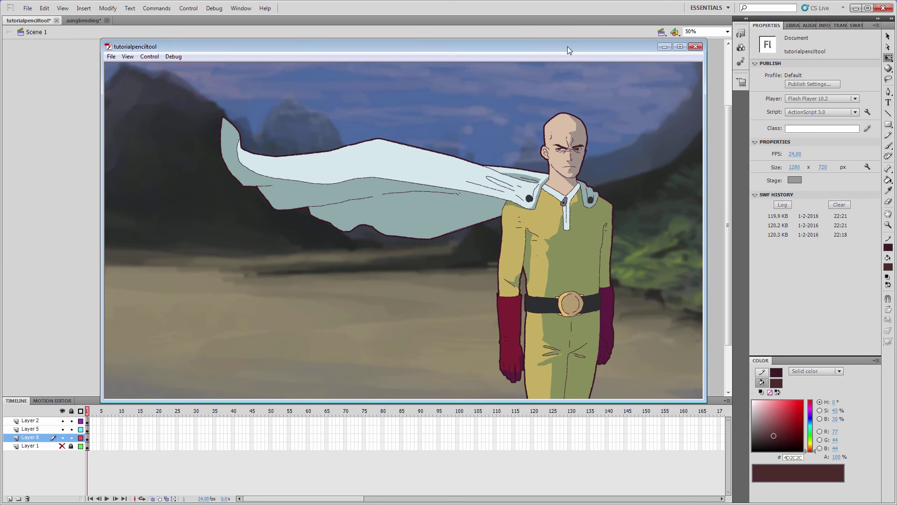